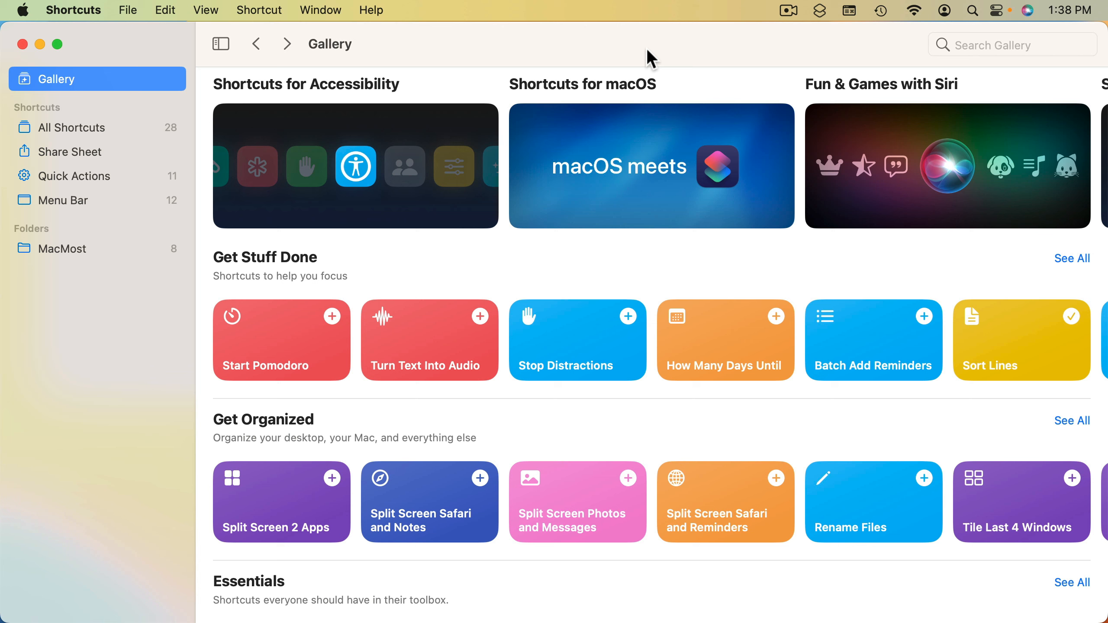
Browse the Gallery's shortcut collections and preview the actions inside the Sort Lines shortcut from Get Stuff Done
{"action": "left_click", "coordinate": [65, 80]}
{"action": "scroll", "coordinate": [263, 253], "scroll_direction": "down", "scroll_amount": 5}
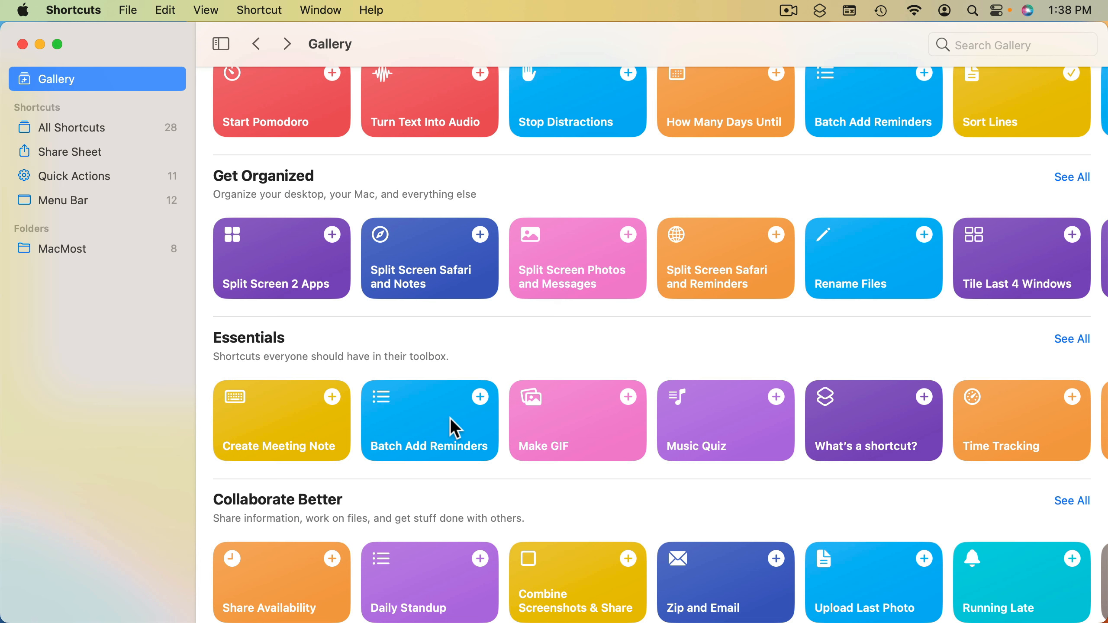
{"action": "scroll", "coordinate": [587, 428], "scroll_direction": "down", "scroll_amount": 2}
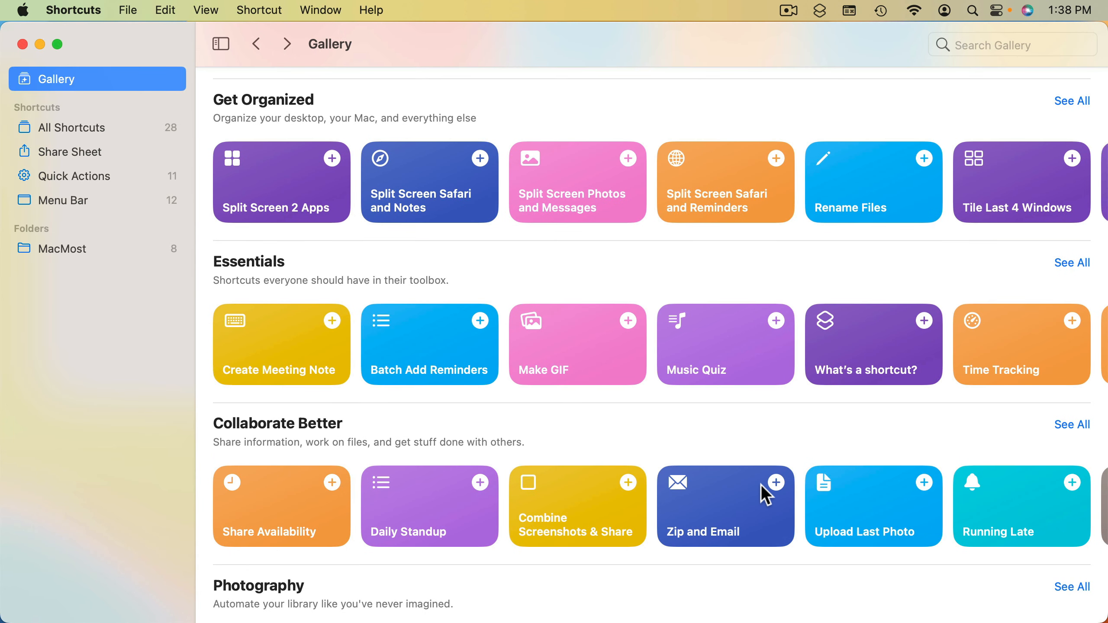
{"action": "scroll", "coordinate": [734, 487], "scroll_direction": "down", "scroll_amount": 3}
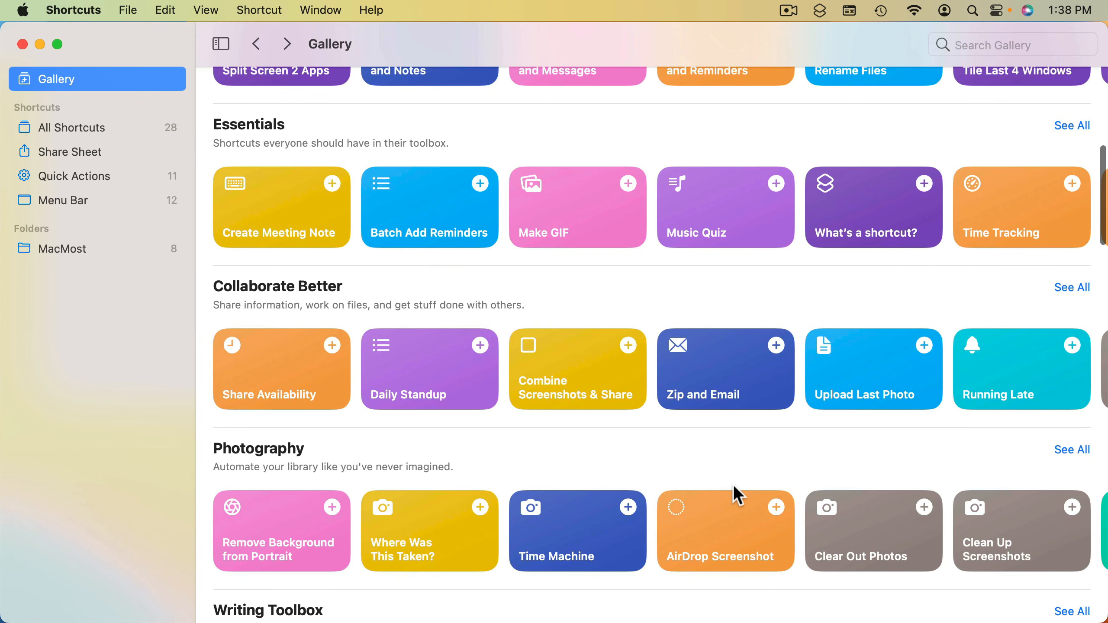
{"action": "scroll", "coordinate": [732, 483], "scroll_direction": "up", "scroll_amount": 10}
{"action": "scroll", "coordinate": [855, 356], "scroll_direction": "right", "scroll_amount": 3}
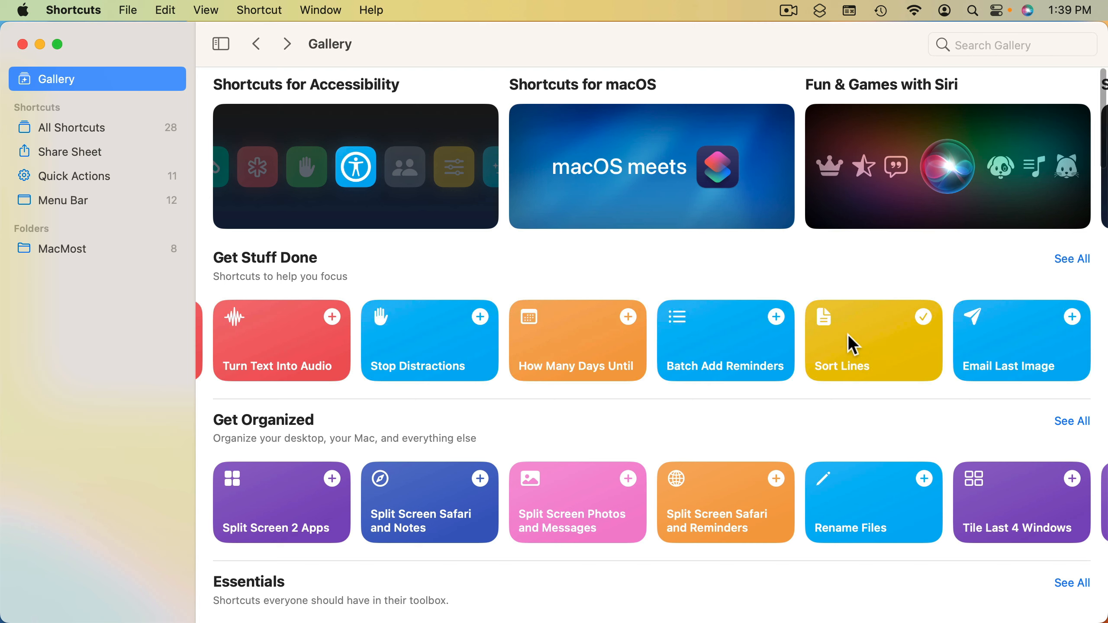
{"action": "left_click", "coordinate": [847, 328]}
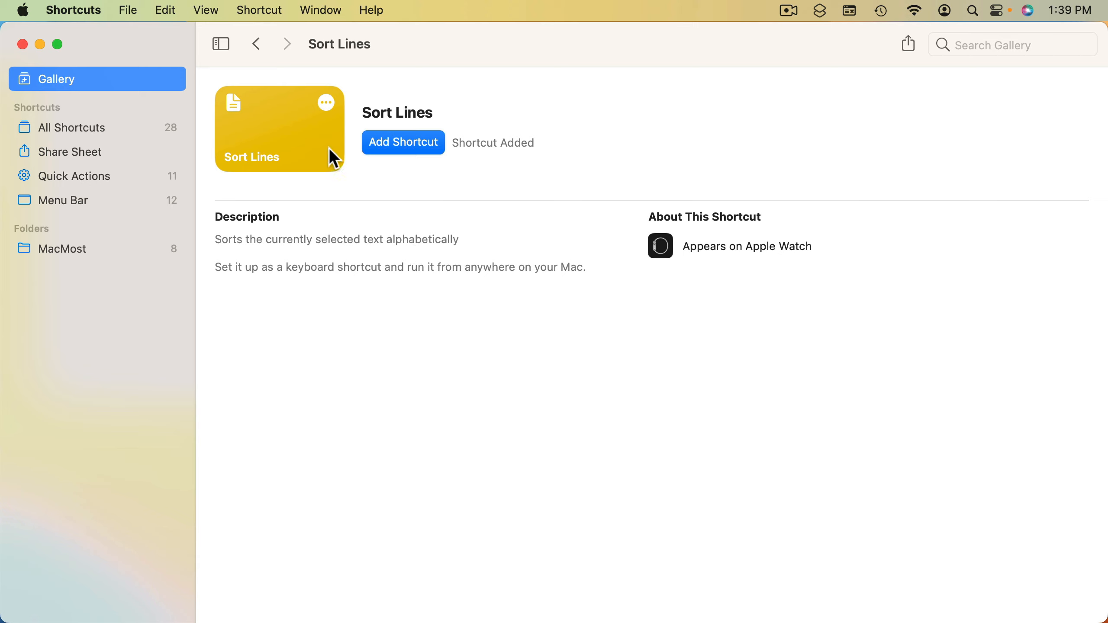
{"action": "left_click", "coordinate": [325, 104]}
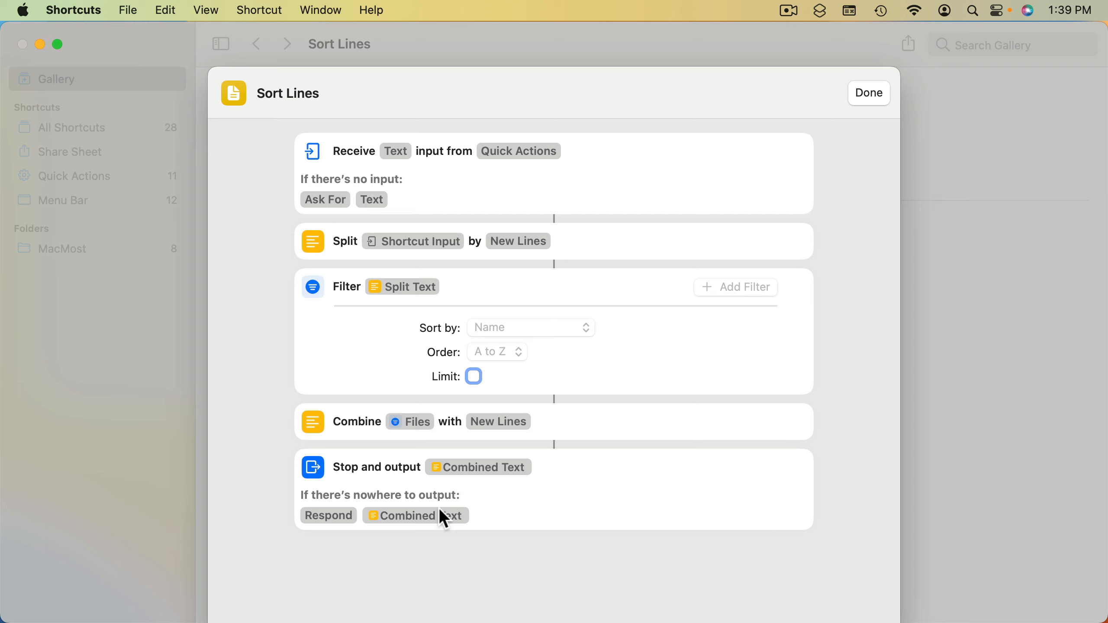
{"action": "left_click", "coordinate": [870, 93]}
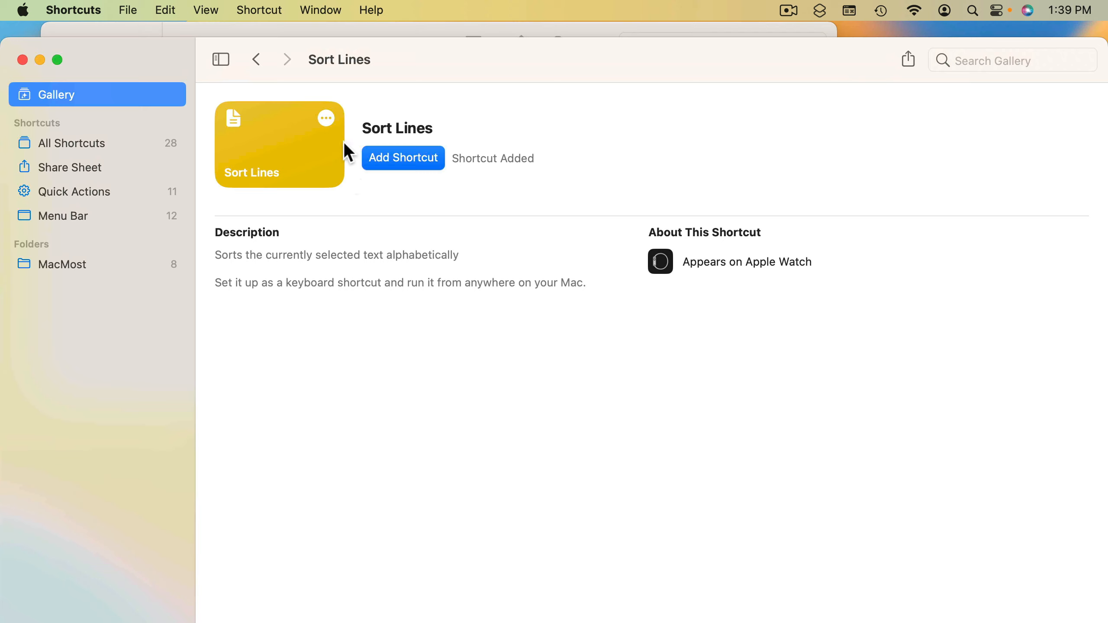
Open the Sort Lines shortcut from the All Shortcuts collection for editing
{"action": "left_click", "coordinate": [409, 168]}
{"action": "left_click", "coordinate": [47, 143]}
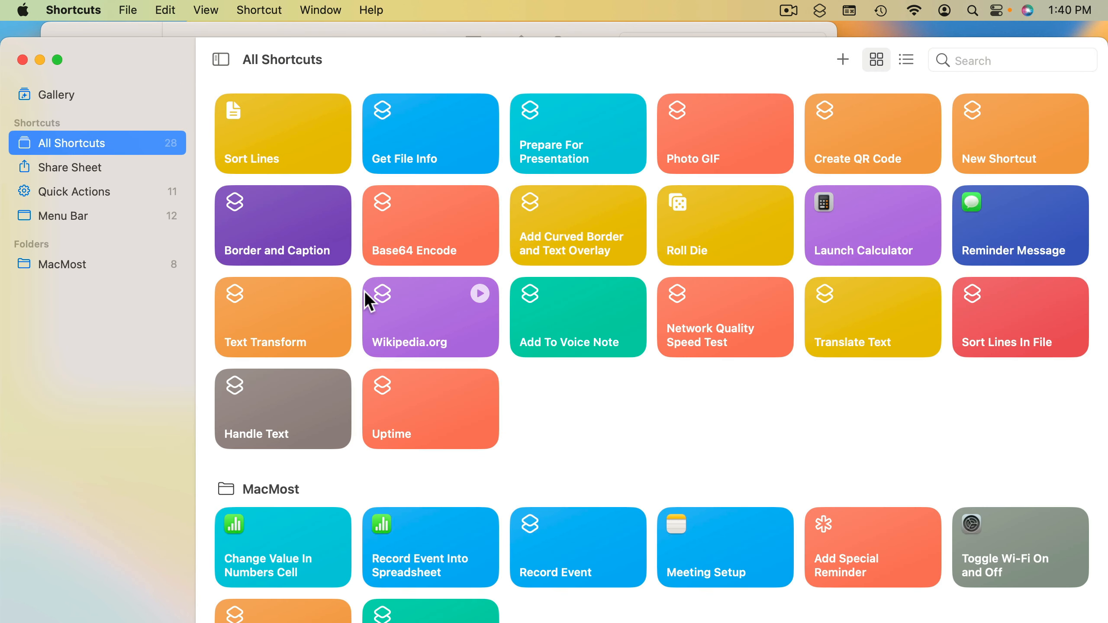
{"action": "left_click", "coordinate": [649, 478]}
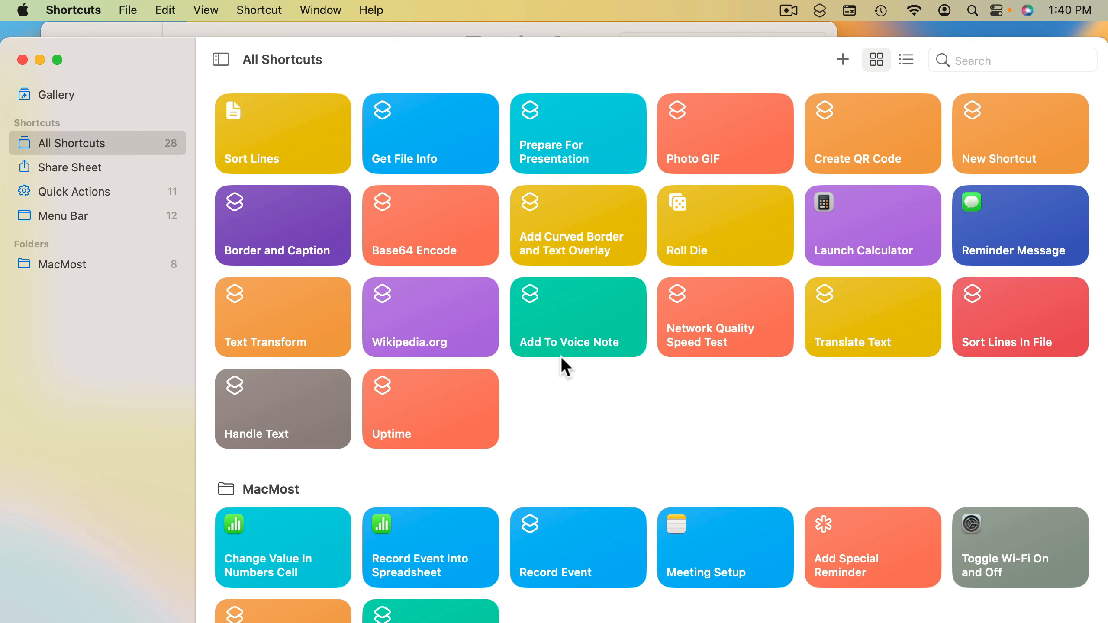
{"action": "double_click", "coordinate": [266, 131]}
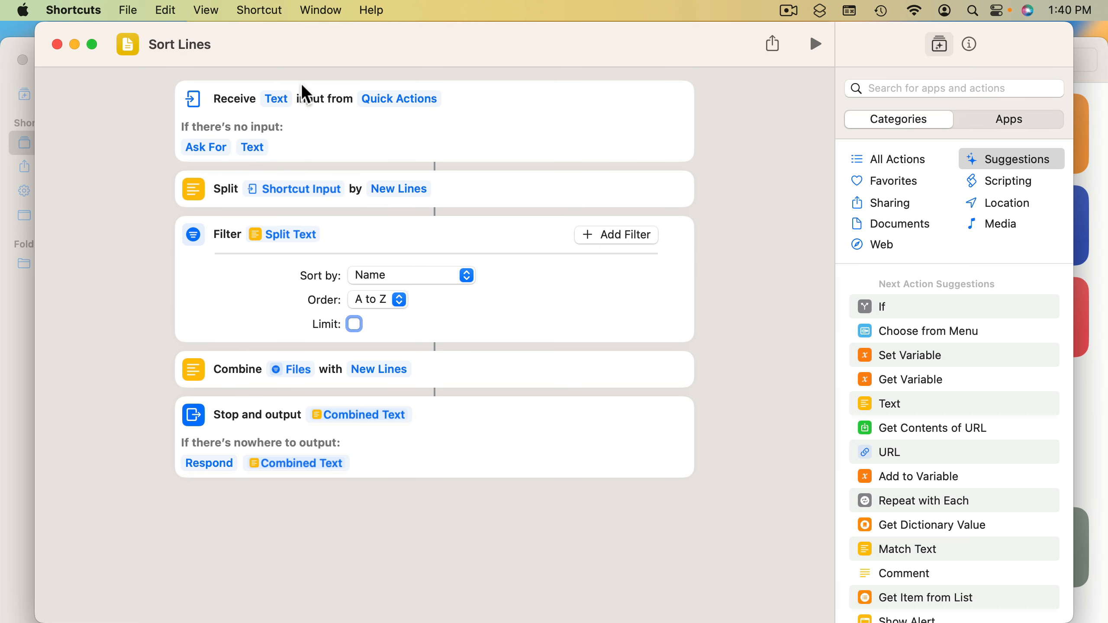
Examine the Sort Lines shortcut's input, split, combine and output actions, and show the shortcut's details settings
{"action": "left_click", "coordinate": [259, 288]}
{"action": "left_click", "coordinate": [458, 184]}
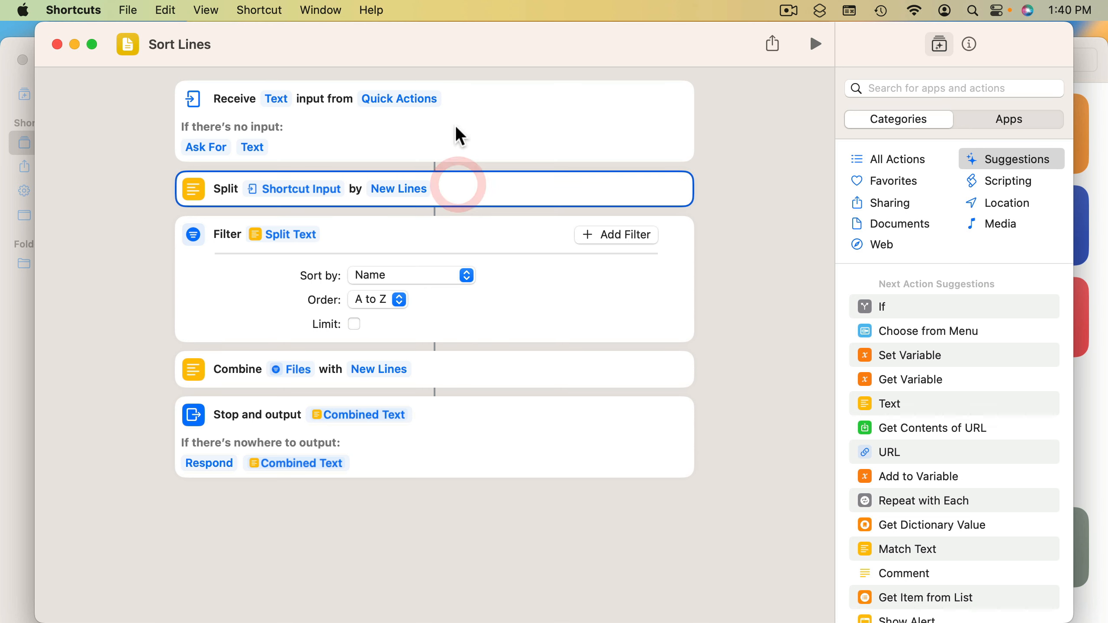
{"action": "left_click", "coordinate": [454, 131]}
{"action": "left_click", "coordinate": [468, 370]}
{"action": "left_click", "coordinate": [466, 451]}
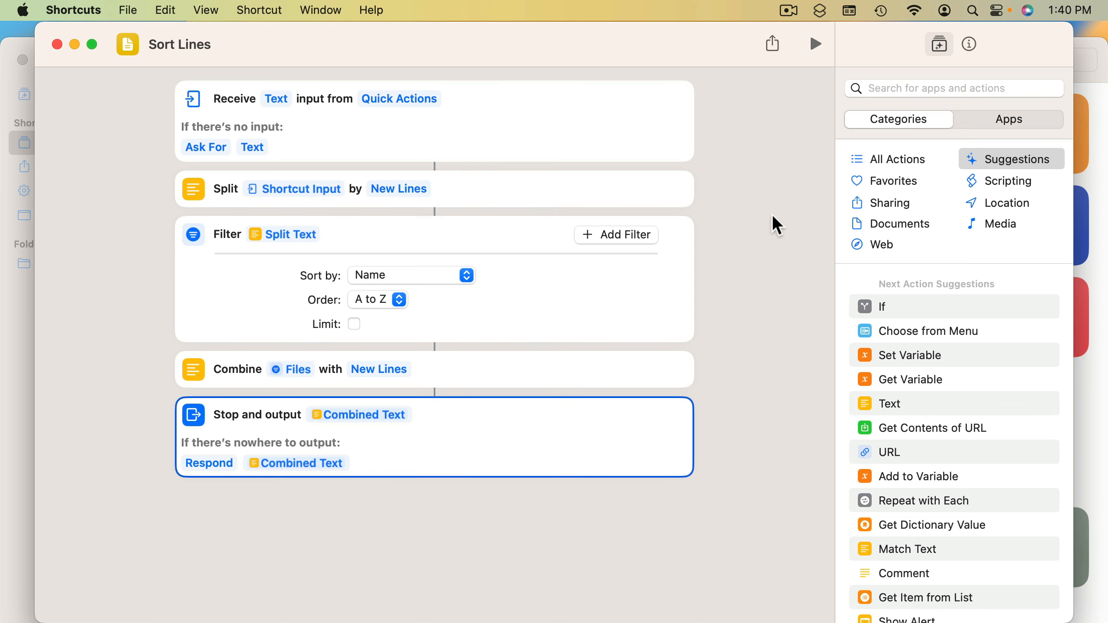
{"action": "left_click", "coordinate": [967, 45]}
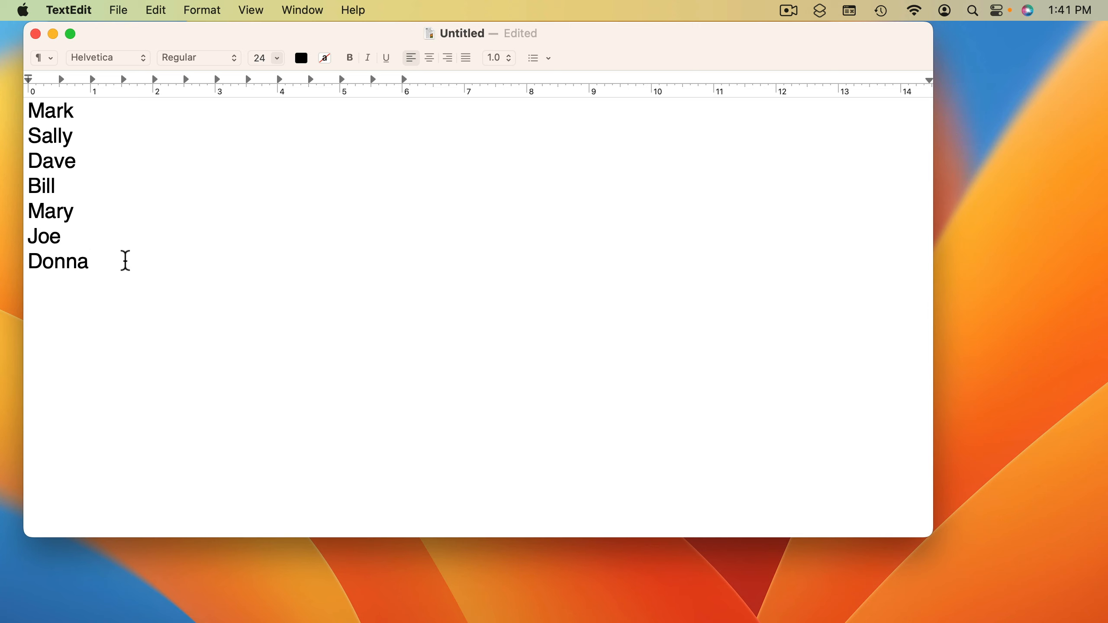
In the TextEdit document, select the whole list of names and run the Sort Lines service on it
{"action": "left_click_drag", "start_coordinate": [124, 260], "coordinate": [4, 108]}
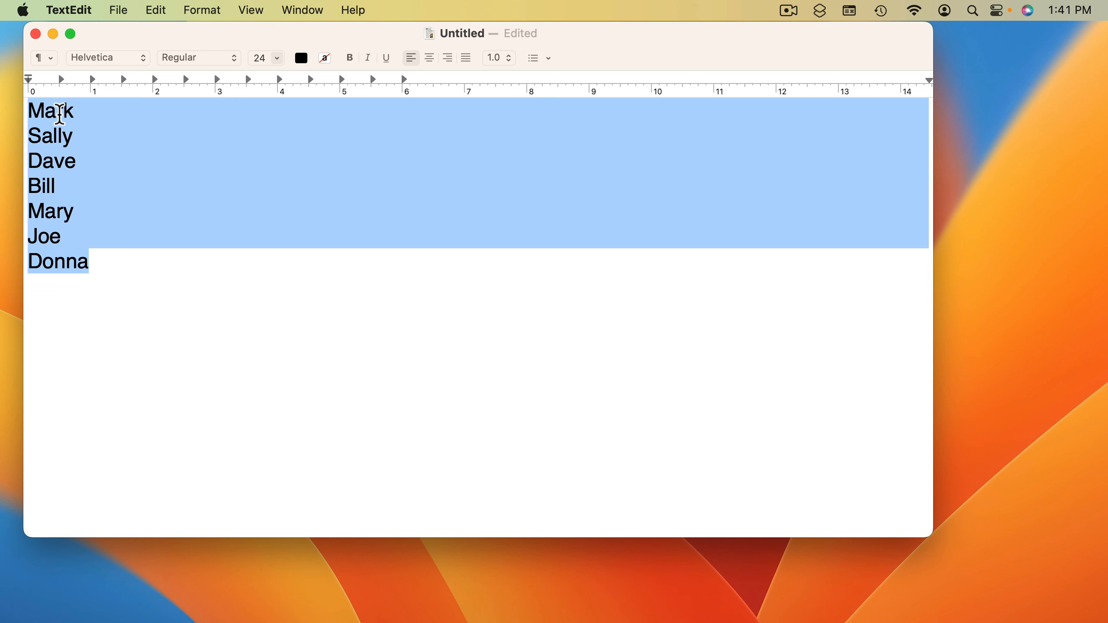
{"action": "right_click", "coordinate": [60, 113]}
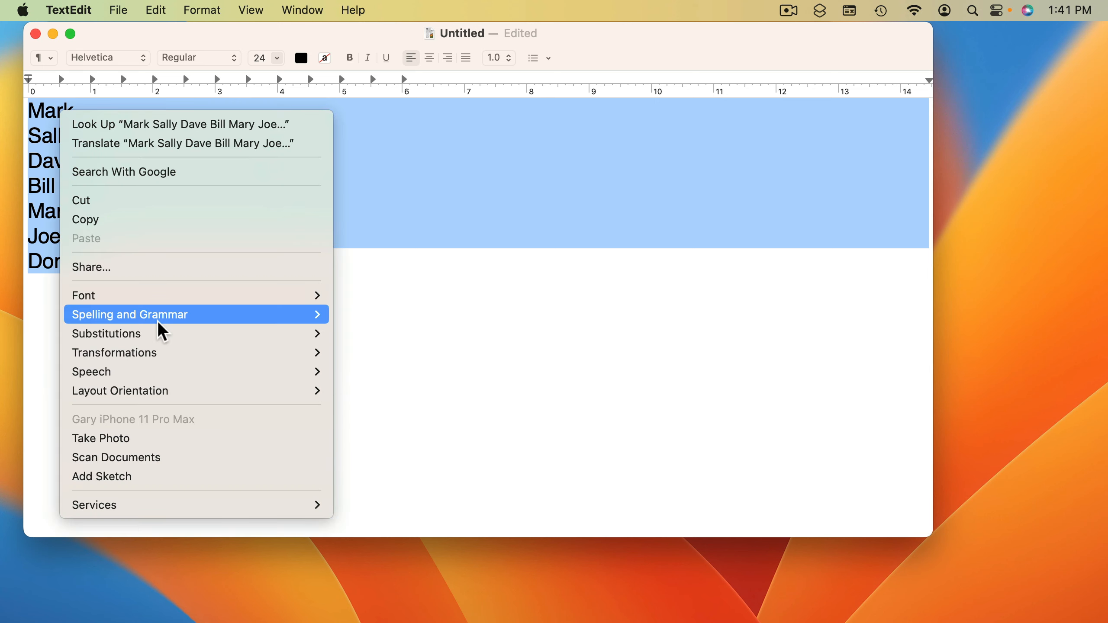
{"action": "mouse_move", "coordinate": [155, 513]}
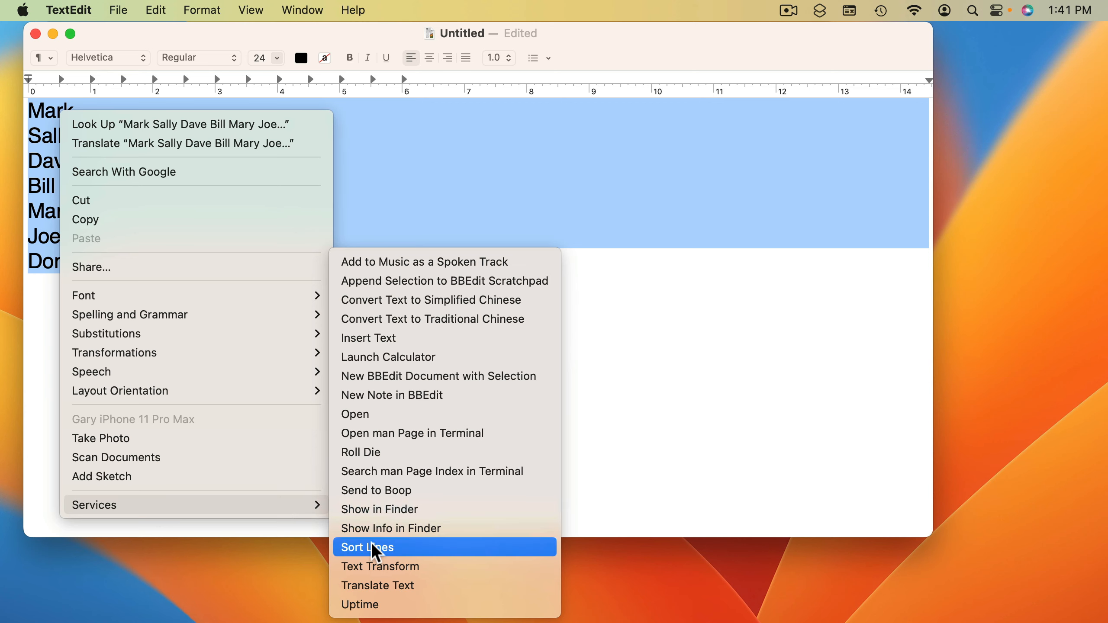
{"action": "left_click", "coordinate": [397, 548]}
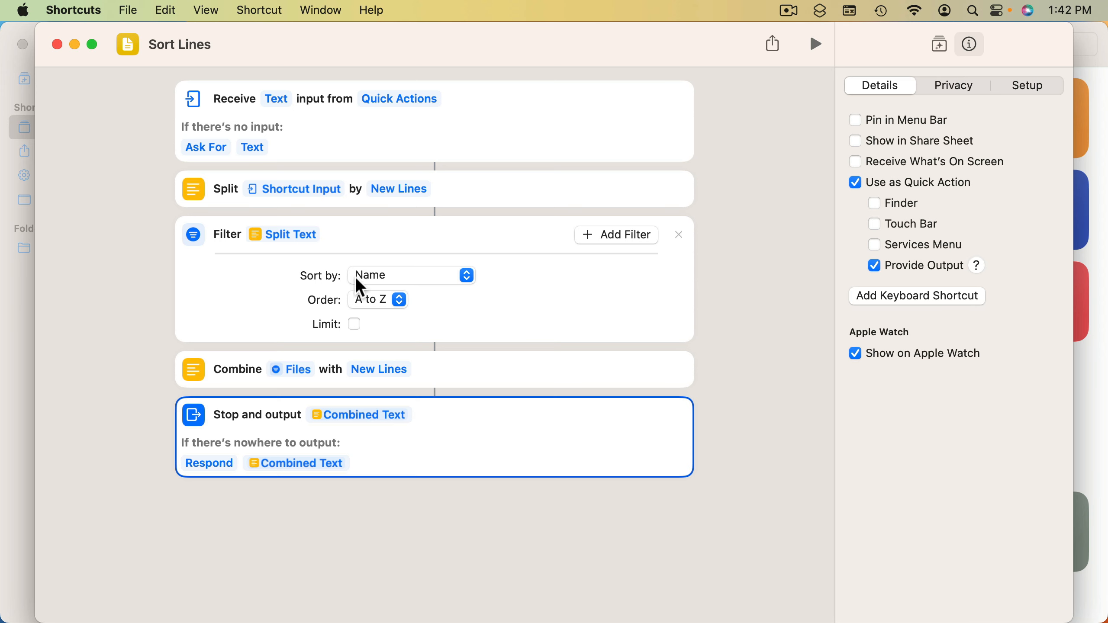
In the Sort Lines shortcut, set the Filter action to sort by Random
{"action": "left_click", "coordinate": [392, 277]}
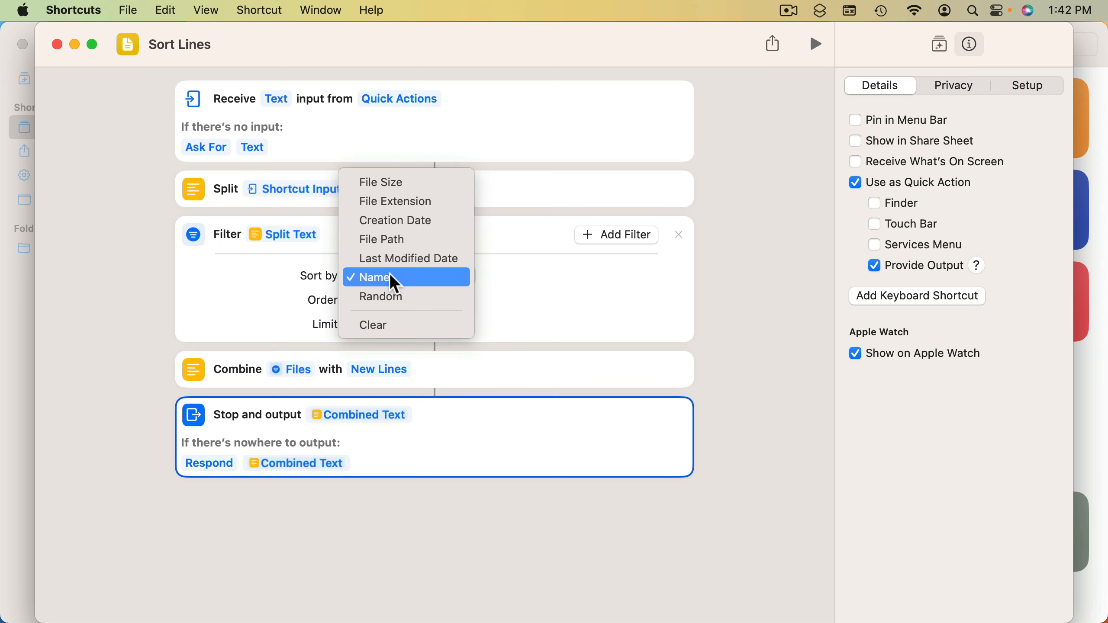
{"action": "left_click", "coordinate": [396, 298]}
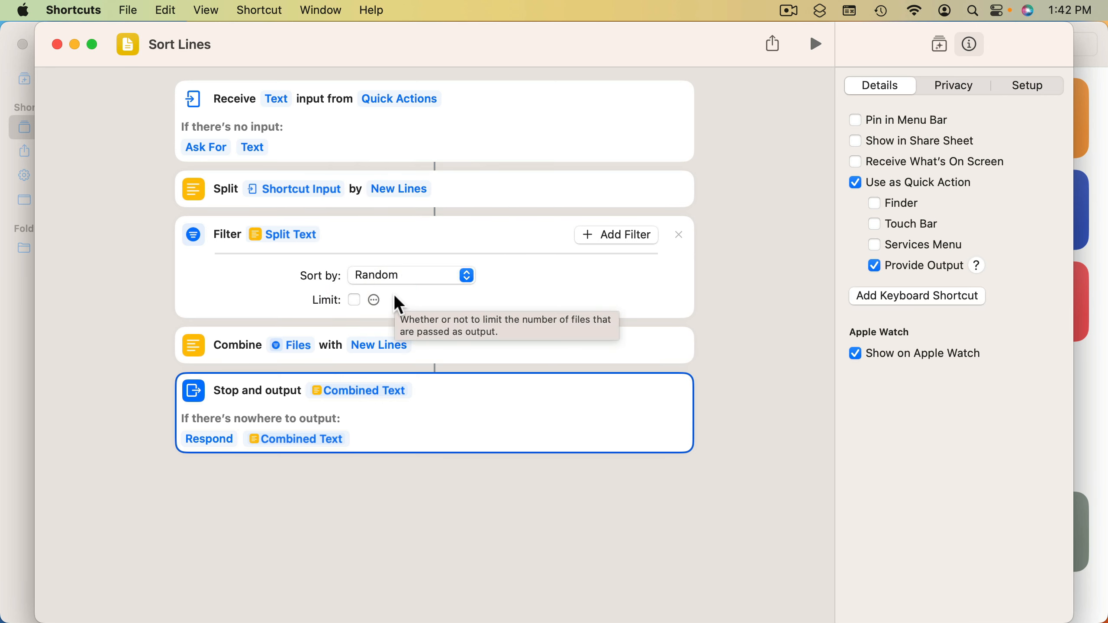
Switch to TextEdit and run the modified Sort Lines service on the full list of names
{"action": "key", "text": "super+Tab"}
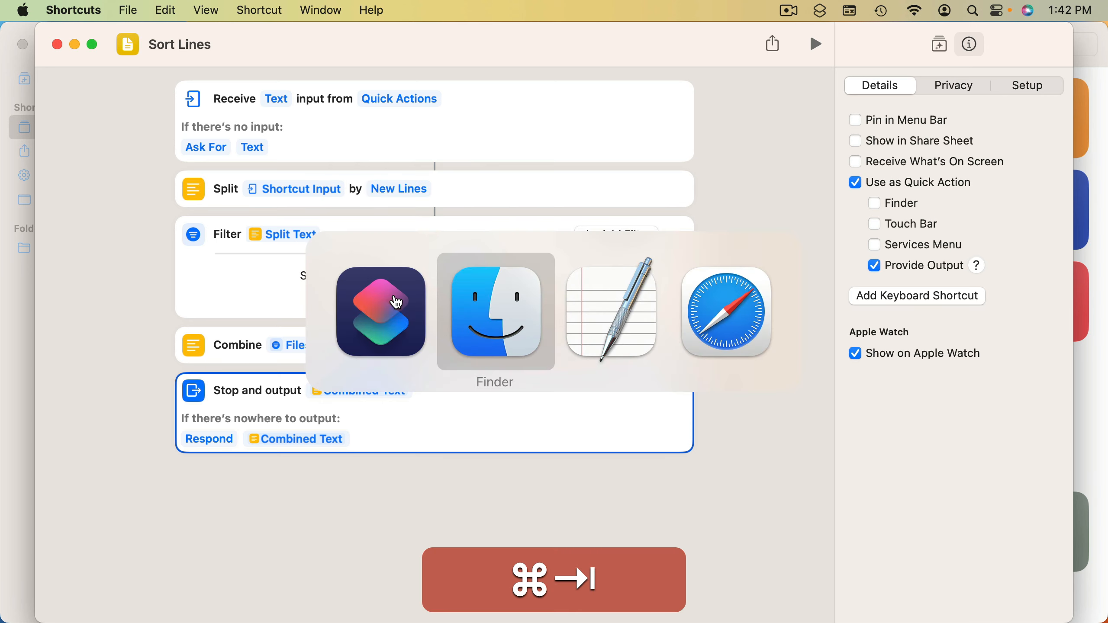
{"action": "key", "text": "super+Tab"}
{"action": "key", "text": "super+a"}
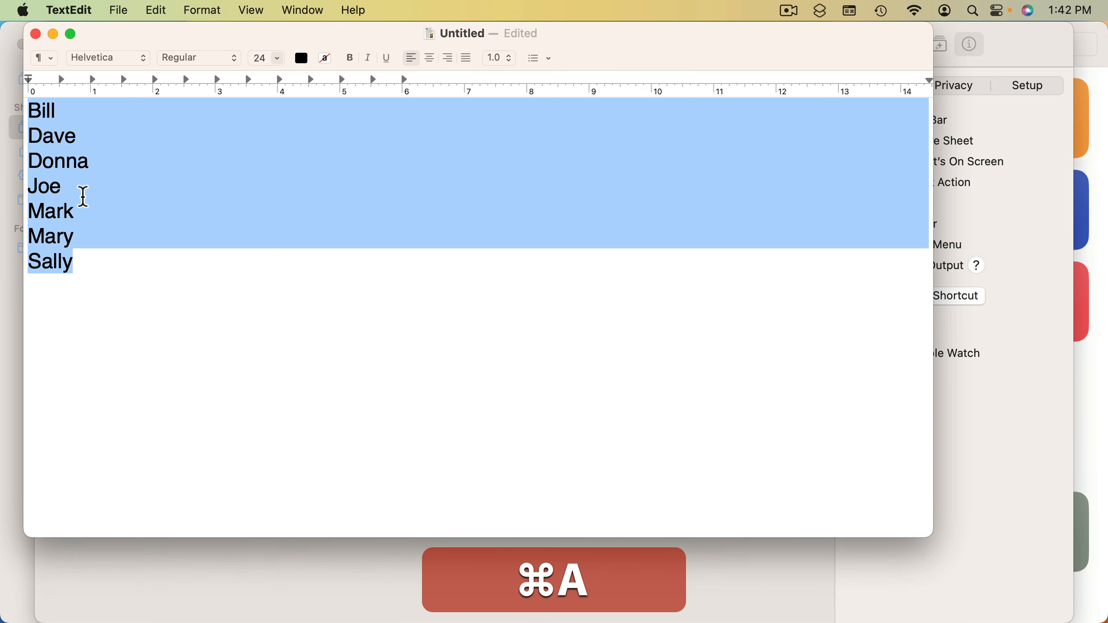
{"action": "right_click", "coordinate": [42, 156]}
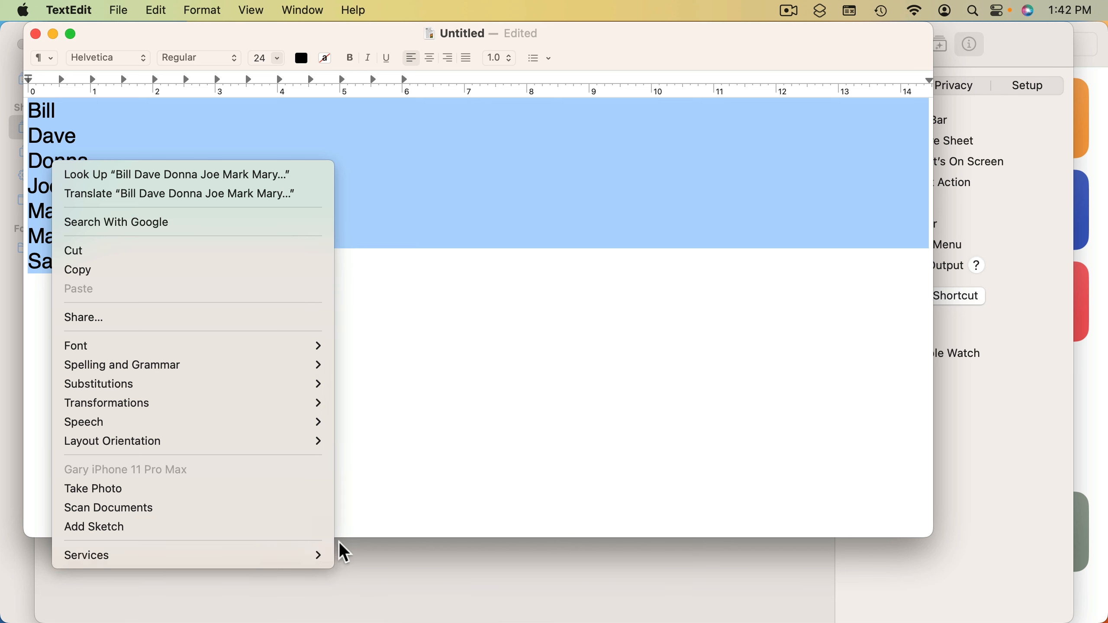
{"action": "mouse_move", "coordinate": [306, 555]}
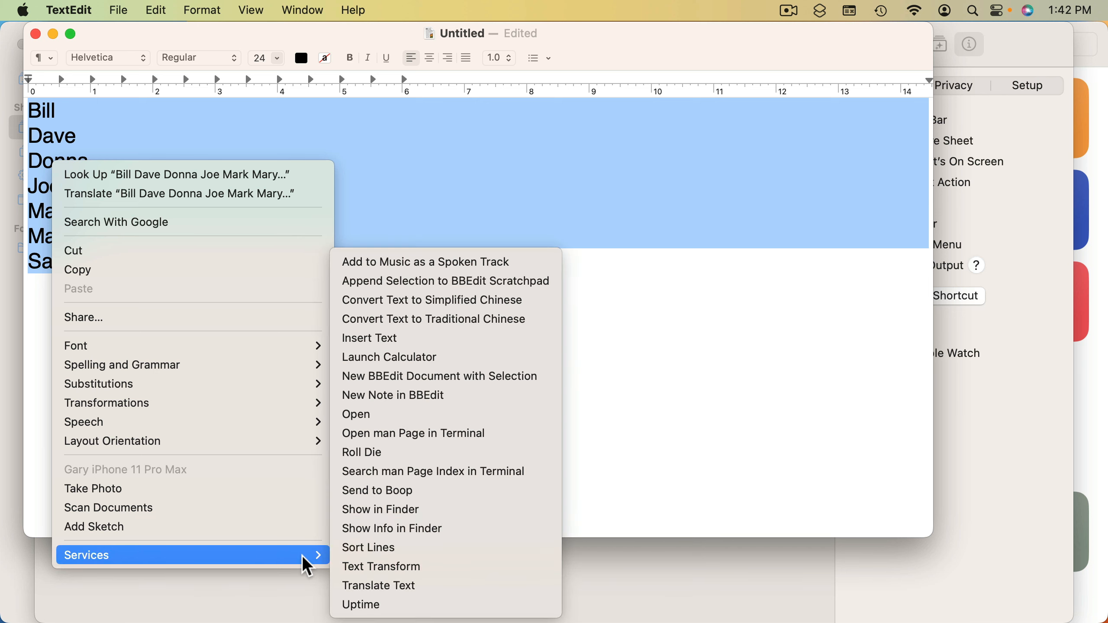
{"action": "left_click", "coordinate": [396, 548]}
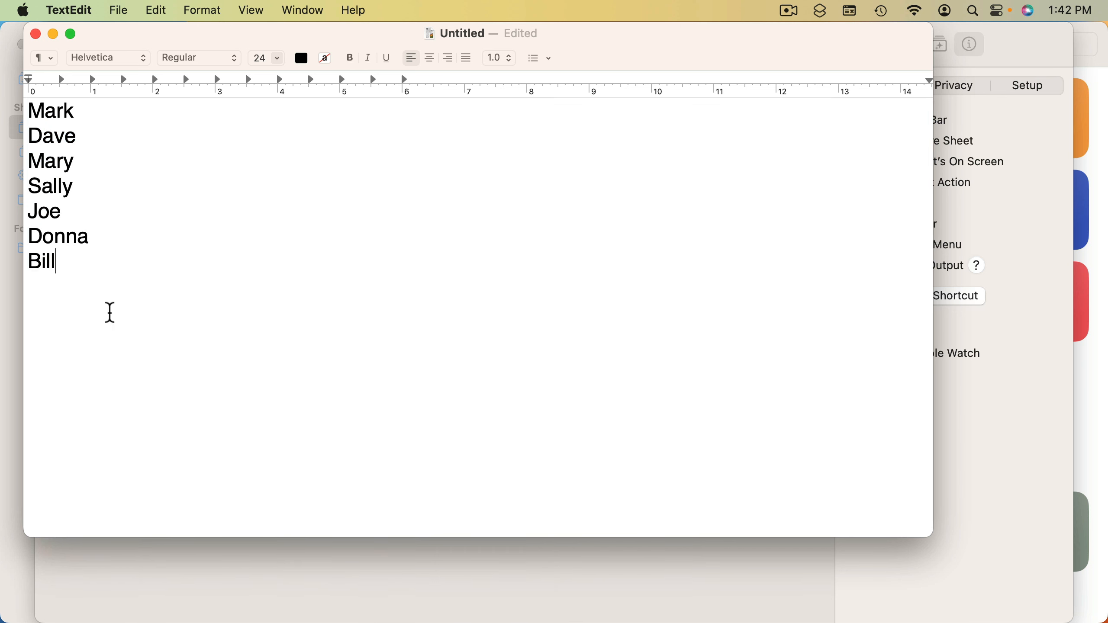
Run the Sort Lines service once more on all the lines to reshuffle the list
{"action": "key", "text": "super+a"}
{"action": "right_click", "coordinate": [51, 133]}
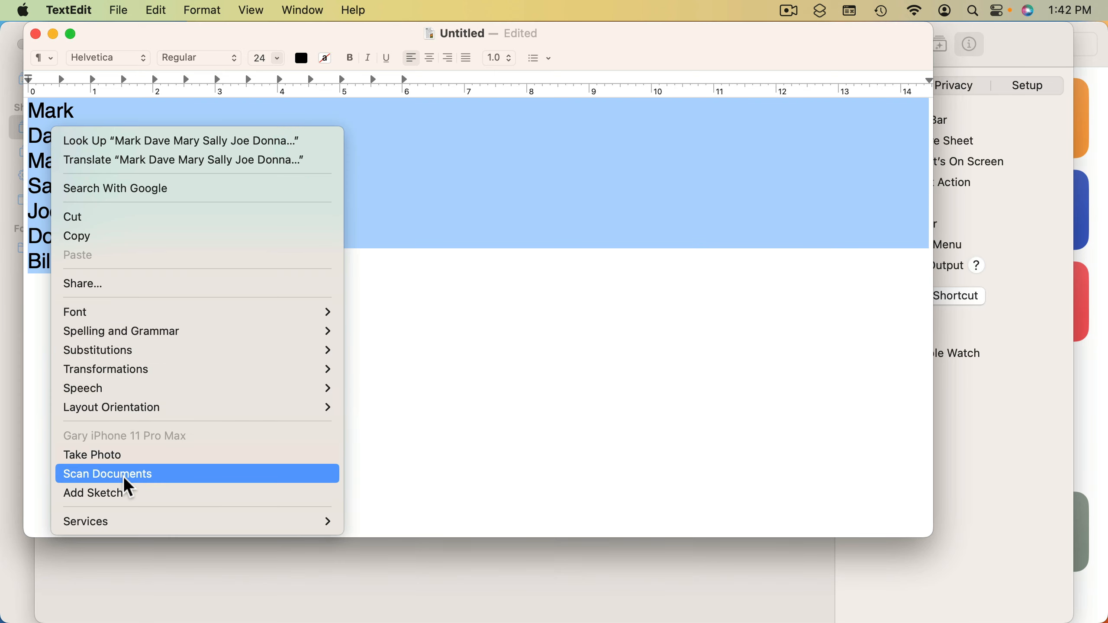
{"action": "mouse_move", "coordinate": [126, 521]}
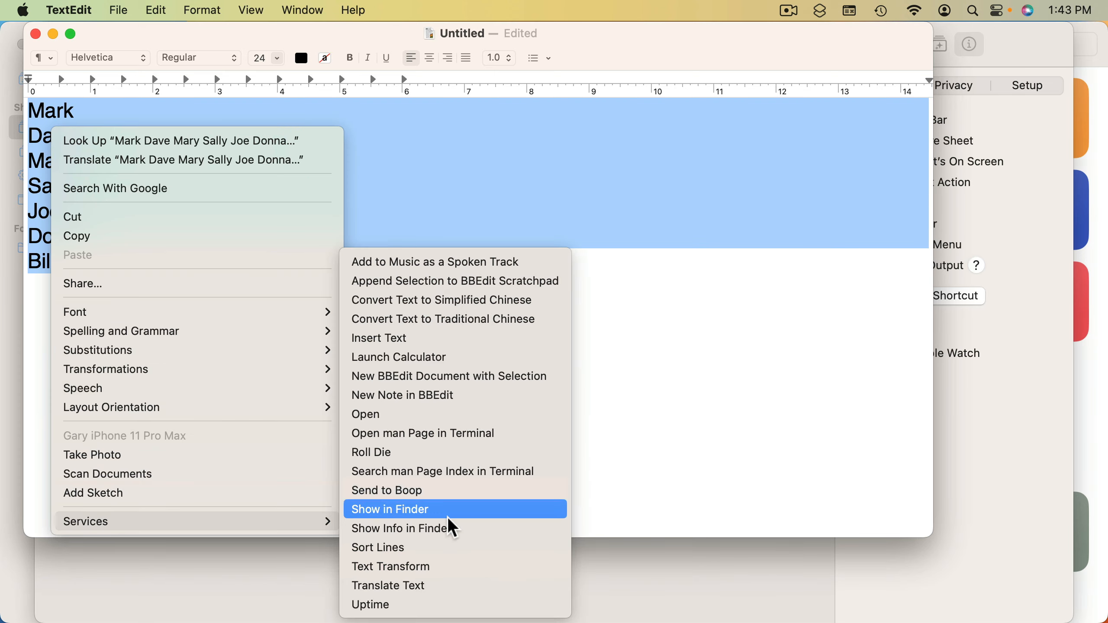
{"action": "left_click", "coordinate": [437, 548]}
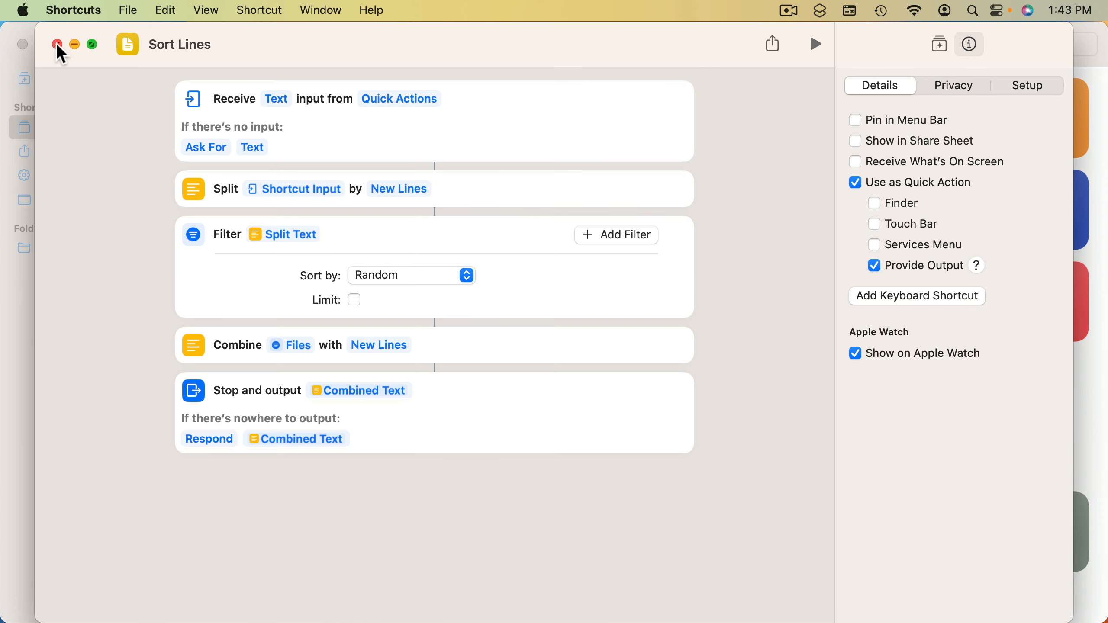
Close the Sort Lines editor and create a new empty shortcut
{"action": "left_click", "coordinate": [56, 46]}
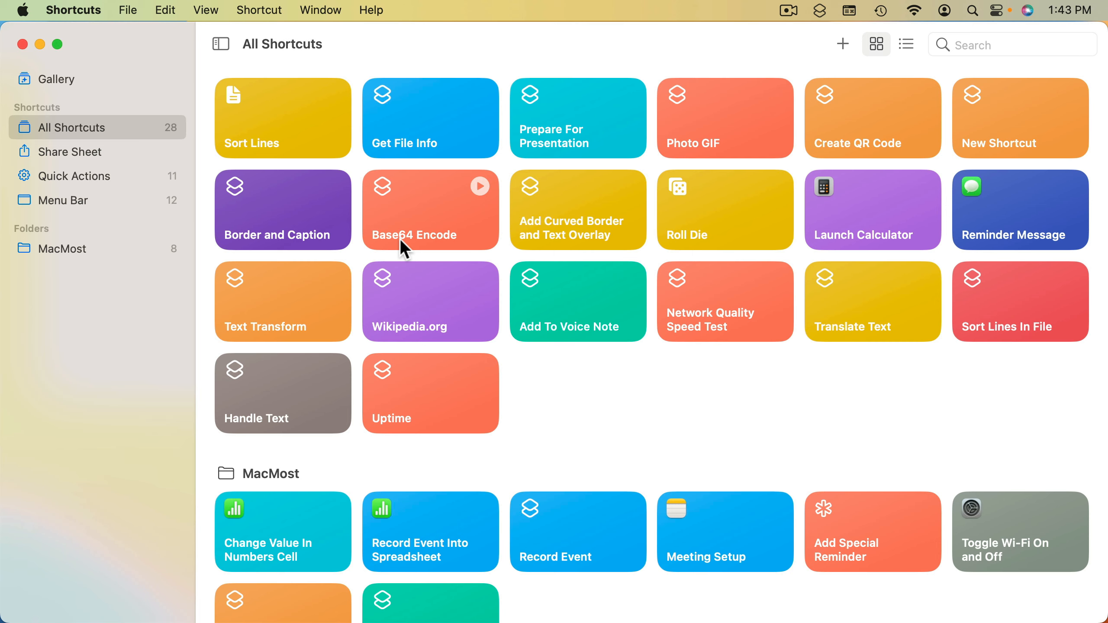
{"action": "left_click", "coordinate": [127, 9]}
{"action": "left_click", "coordinate": [133, 33]}
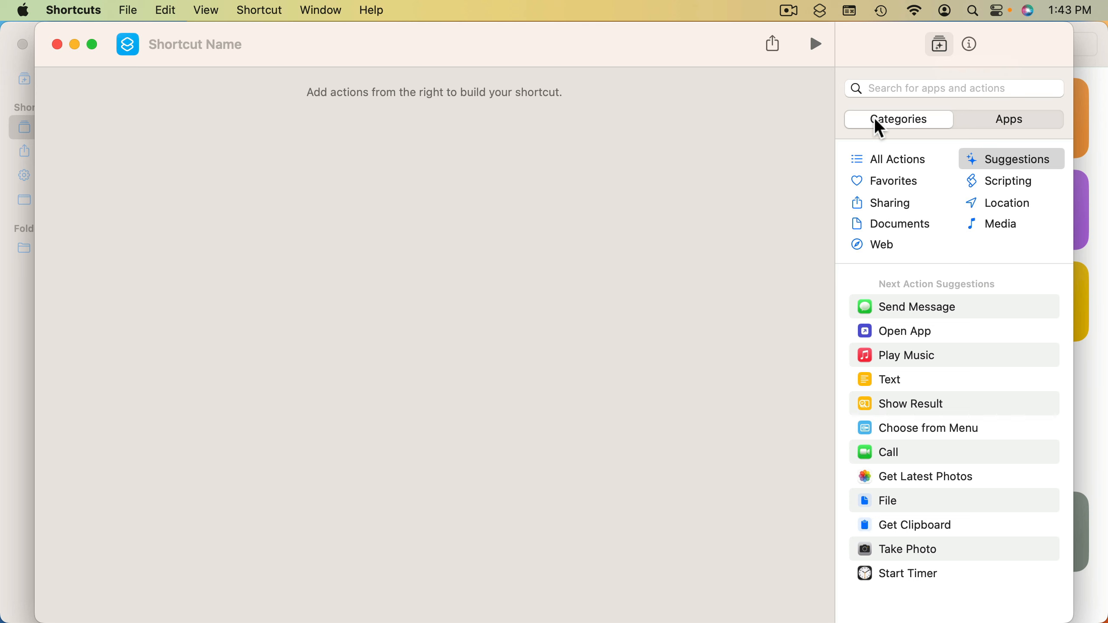
Examine the available actions by app and by category, including Sharing, Media and All Actions
{"action": "left_click", "coordinate": [998, 122]}
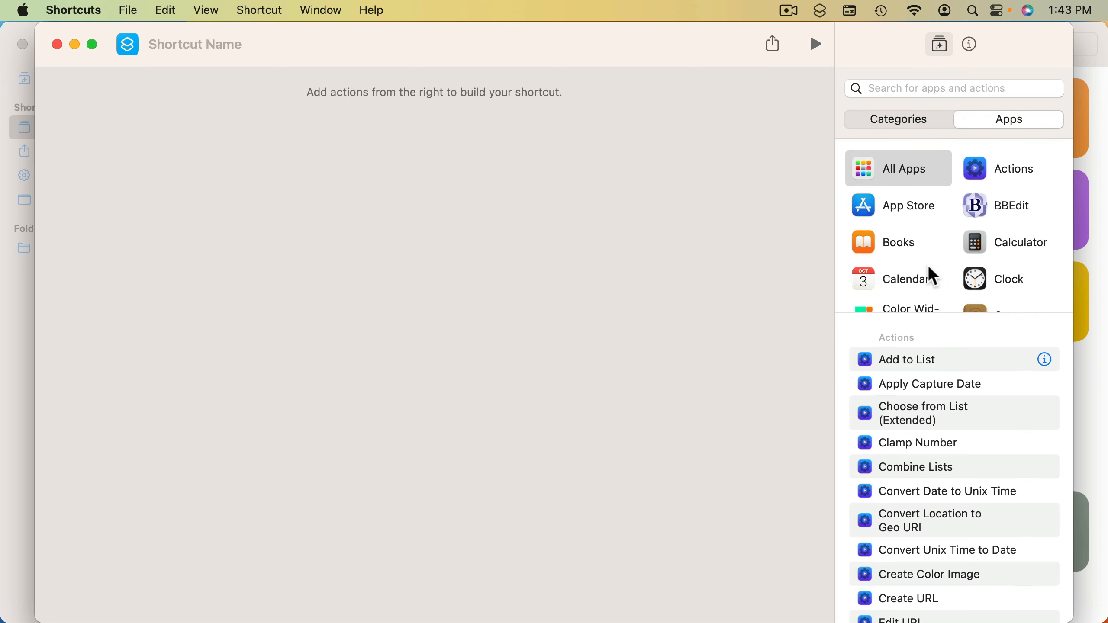
{"action": "left_click", "coordinate": [898, 122]}
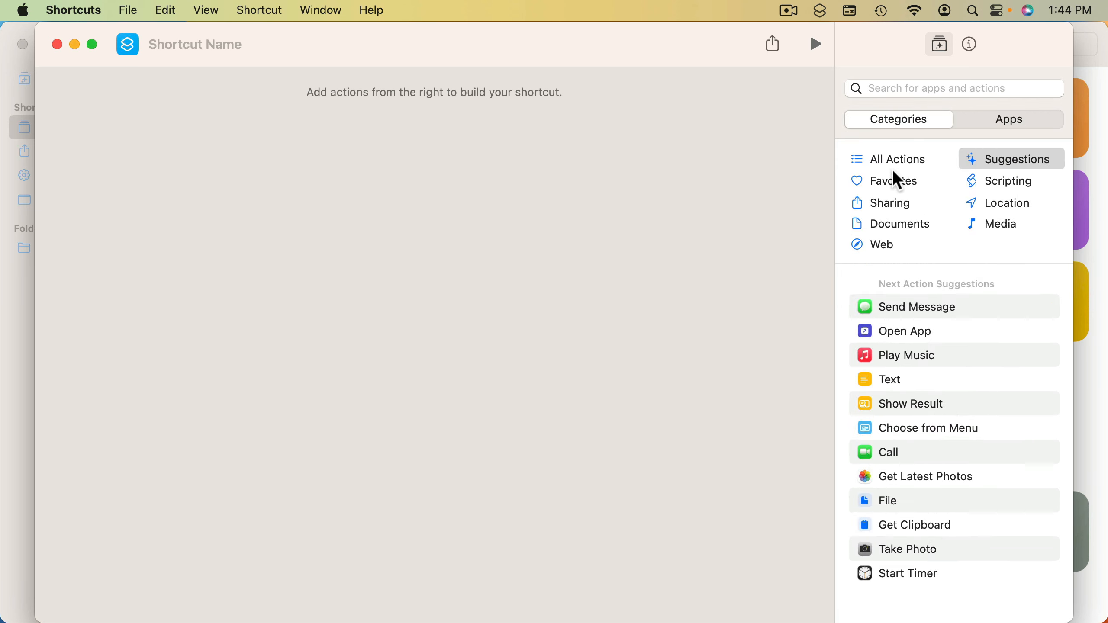
{"action": "left_click", "coordinate": [896, 204]}
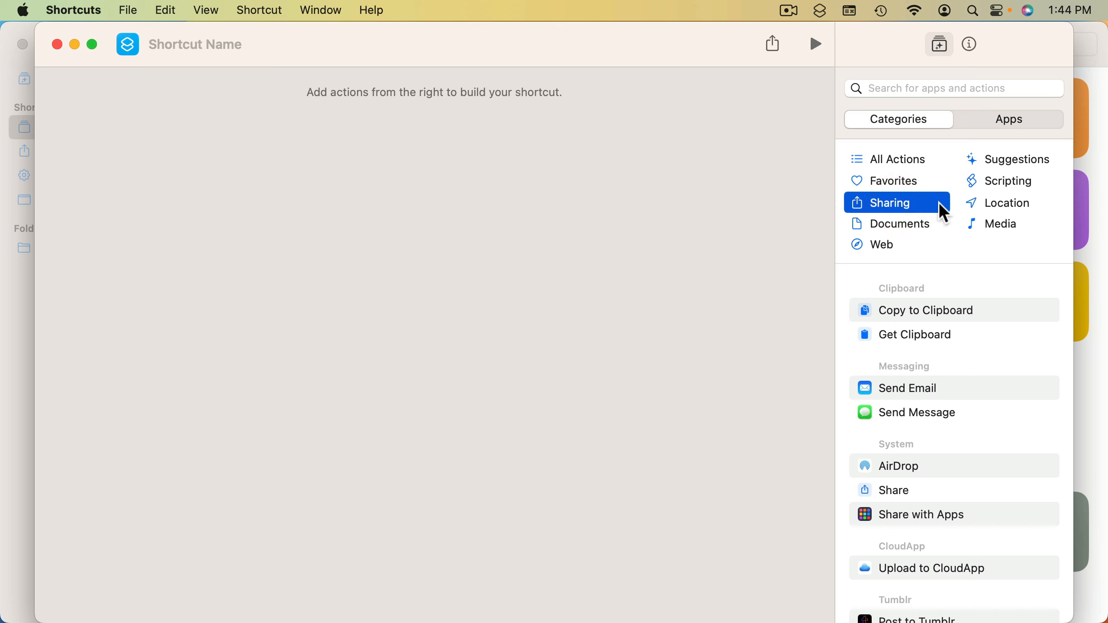
{"action": "left_click", "coordinate": [999, 231]}
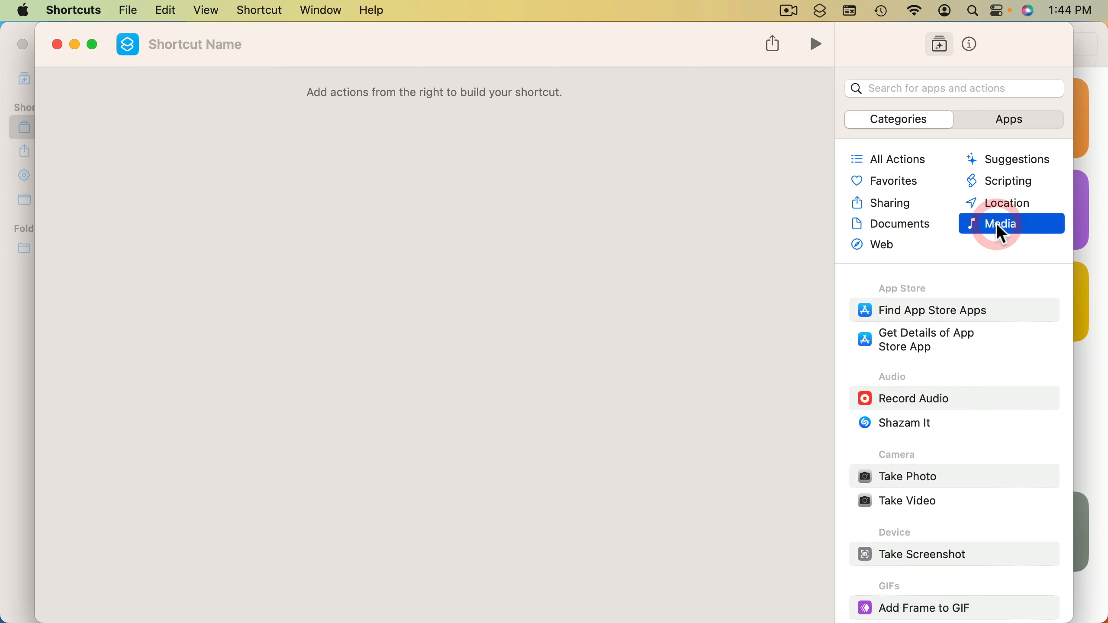
{"action": "left_click", "coordinate": [904, 161]}
{"action": "scroll", "coordinate": [911, 382], "scroll_direction": "down", "scroll_amount": 5}
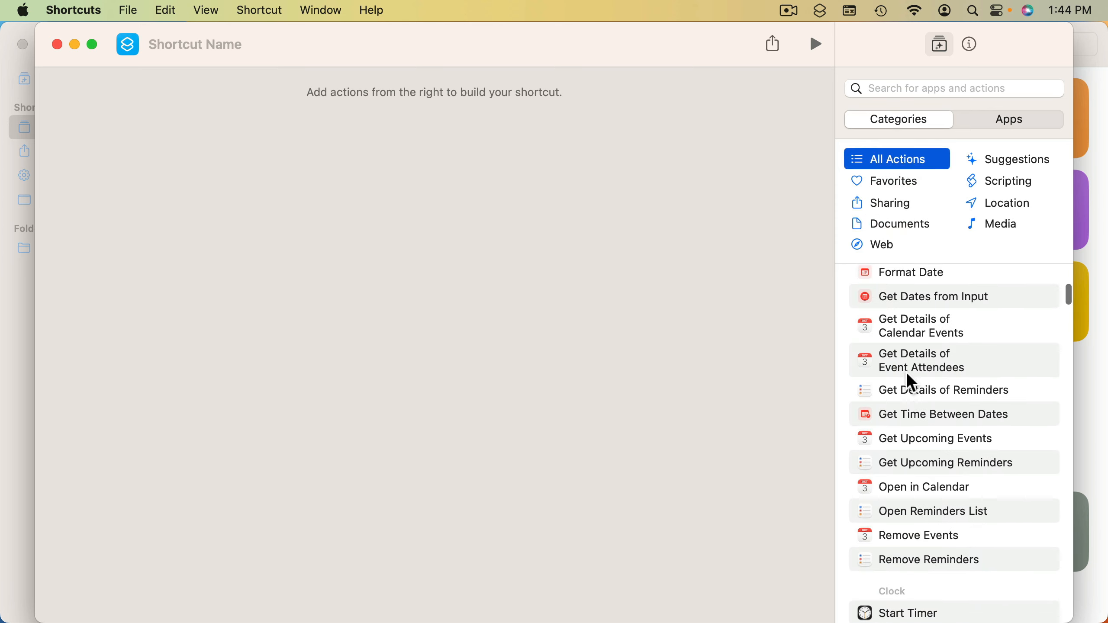
{"action": "scroll", "coordinate": [907, 375], "scroll_direction": "down", "scroll_amount": 15}
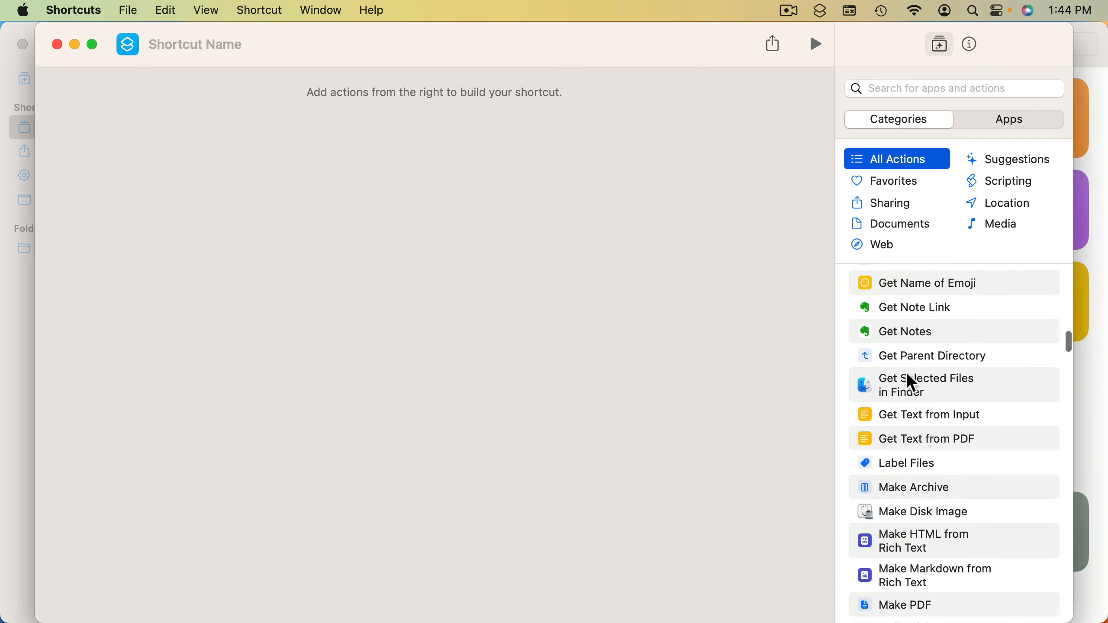
Look through the full list of actions and read the description of the Add New Event action
{"action": "scroll", "coordinate": [908, 375], "scroll_direction": "down", "scroll_amount": 10}
{"action": "scroll", "coordinate": [908, 375], "scroll_direction": "up", "scroll_amount": 15}
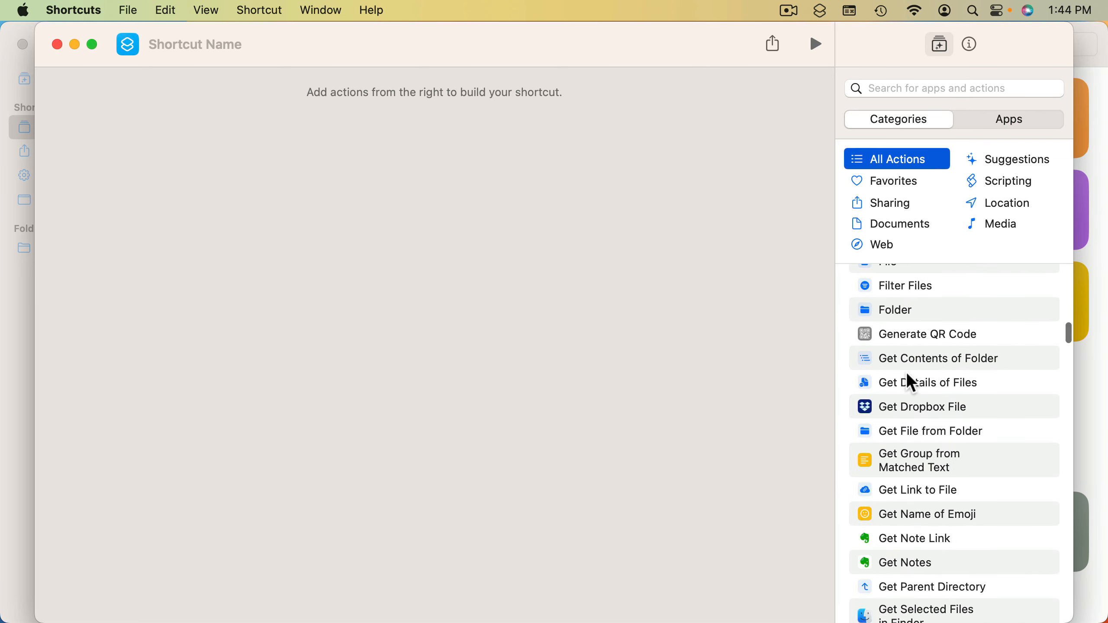
{"action": "scroll", "coordinate": [905, 371], "scroll_direction": "up", "scroll_amount": 15}
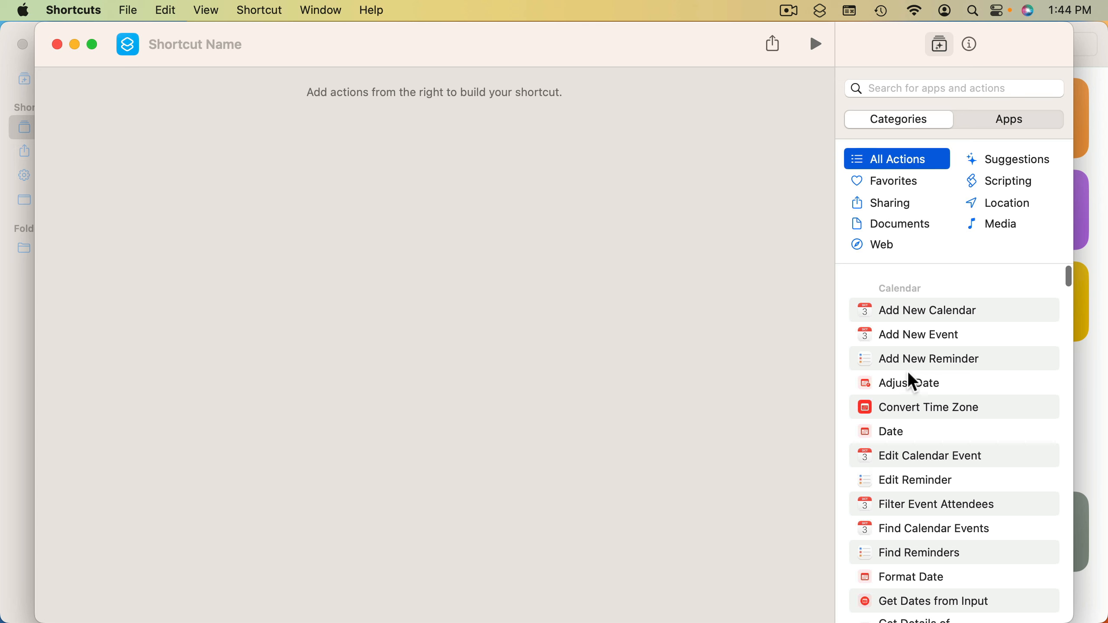
{"action": "mouse_move", "coordinate": [1038, 334]}
{"action": "left_click", "coordinate": [1044, 335]}
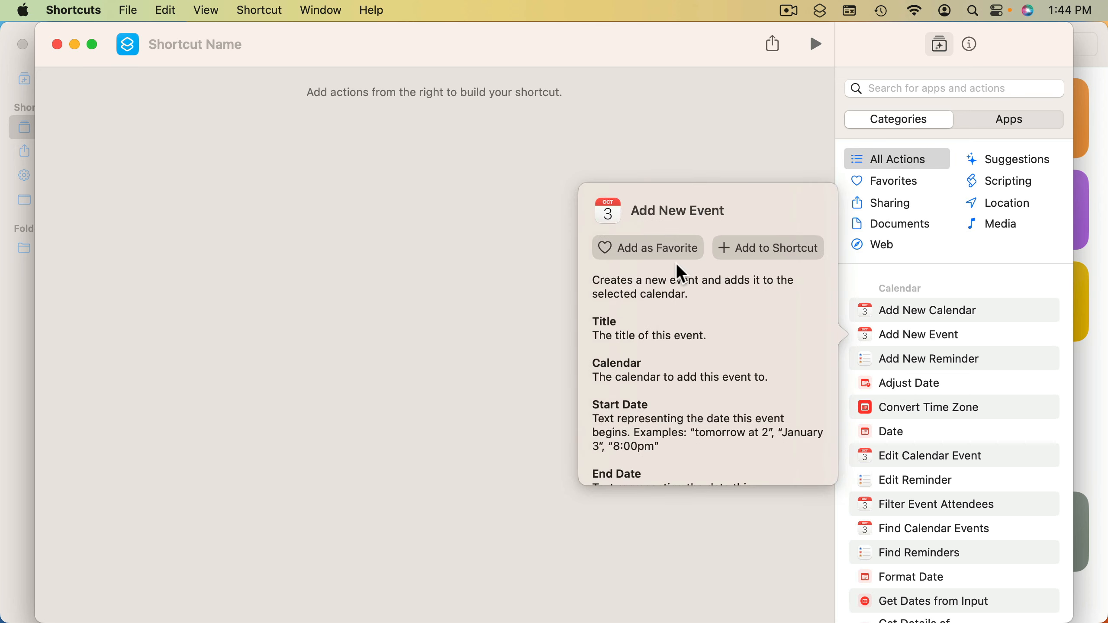
{"action": "scroll", "coordinate": [641, 395], "scroll_direction": "down", "scroll_amount": 10}
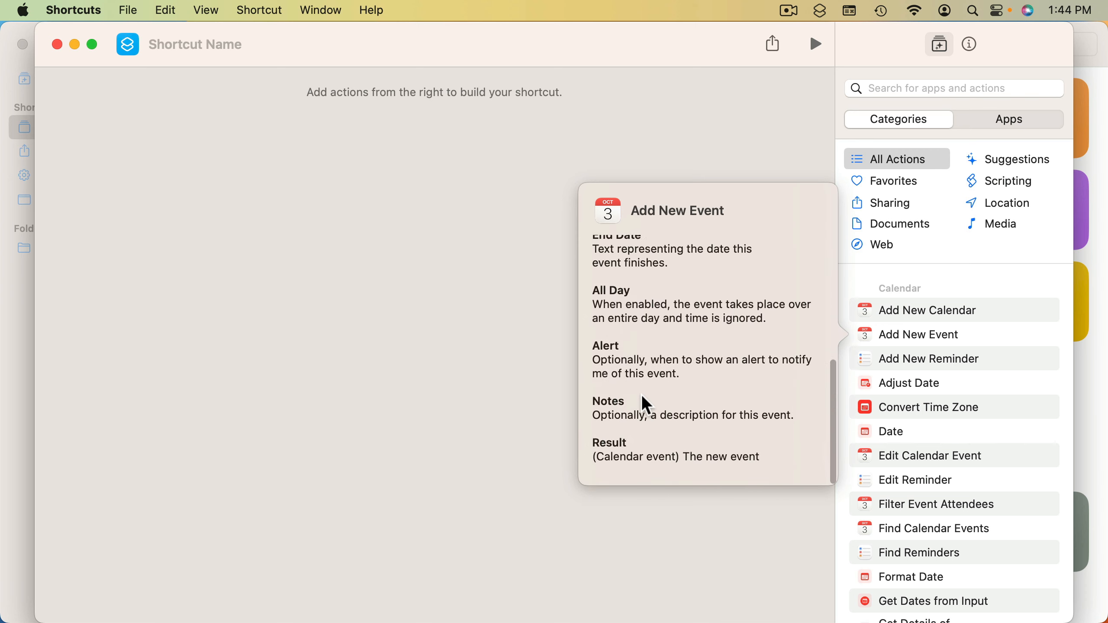
{"action": "scroll", "coordinate": [641, 395], "scroll_direction": "up", "scroll_amount": 10}
{"action": "left_click", "coordinate": [924, 259]}
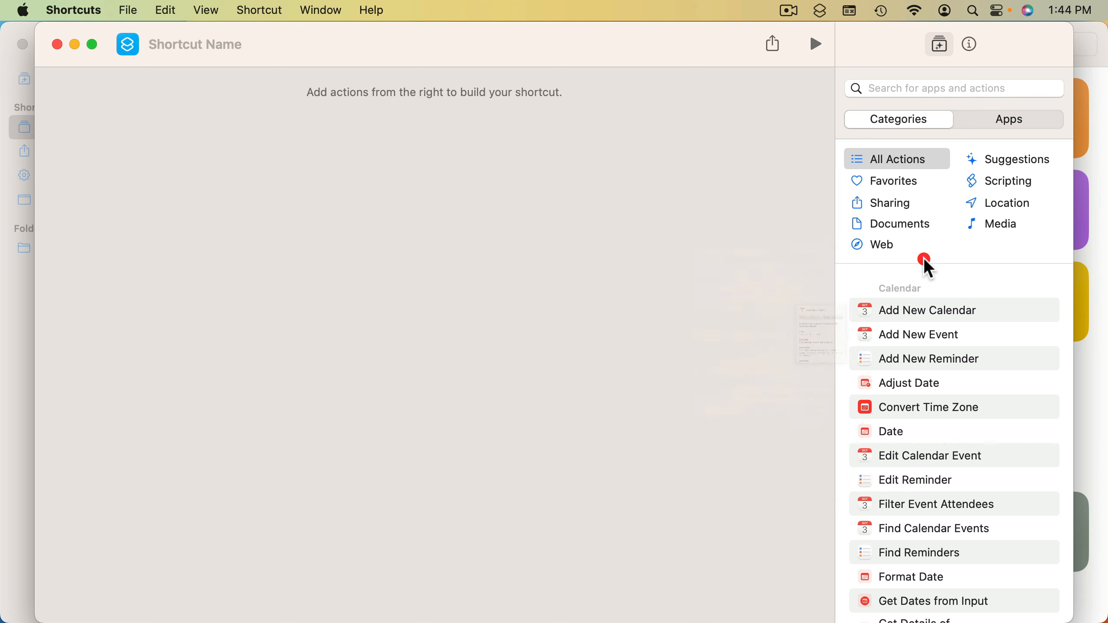
{"action": "left_click", "coordinate": [894, 90]}
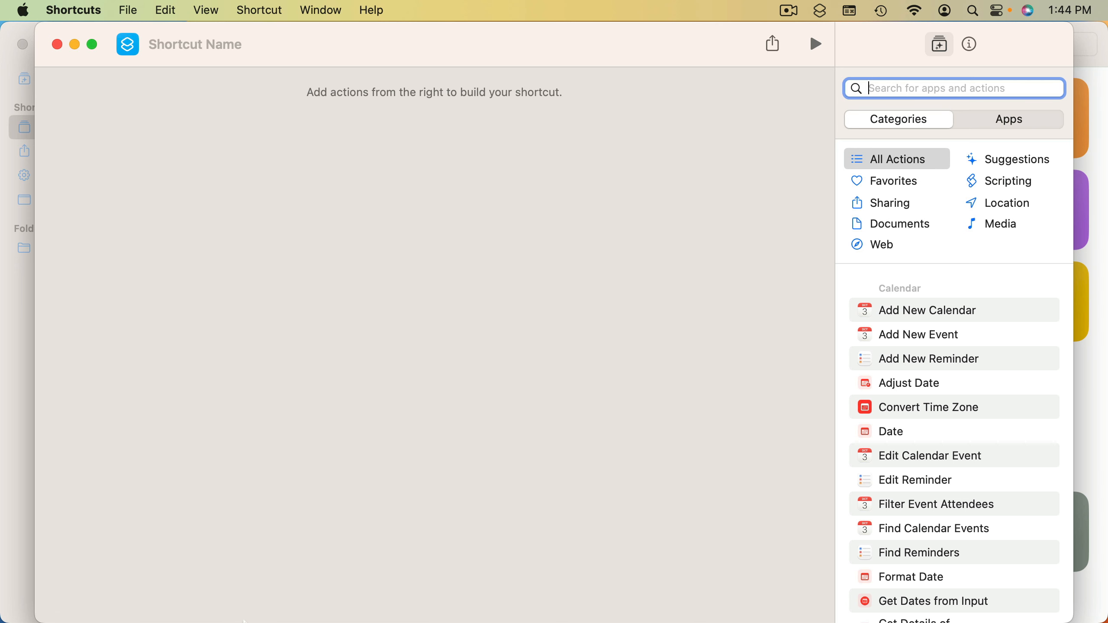
Switch to Finder to examine the four video files in the Videos folder, and return to the empty shortcut
{"action": "left_click", "coordinate": [42, 598]}
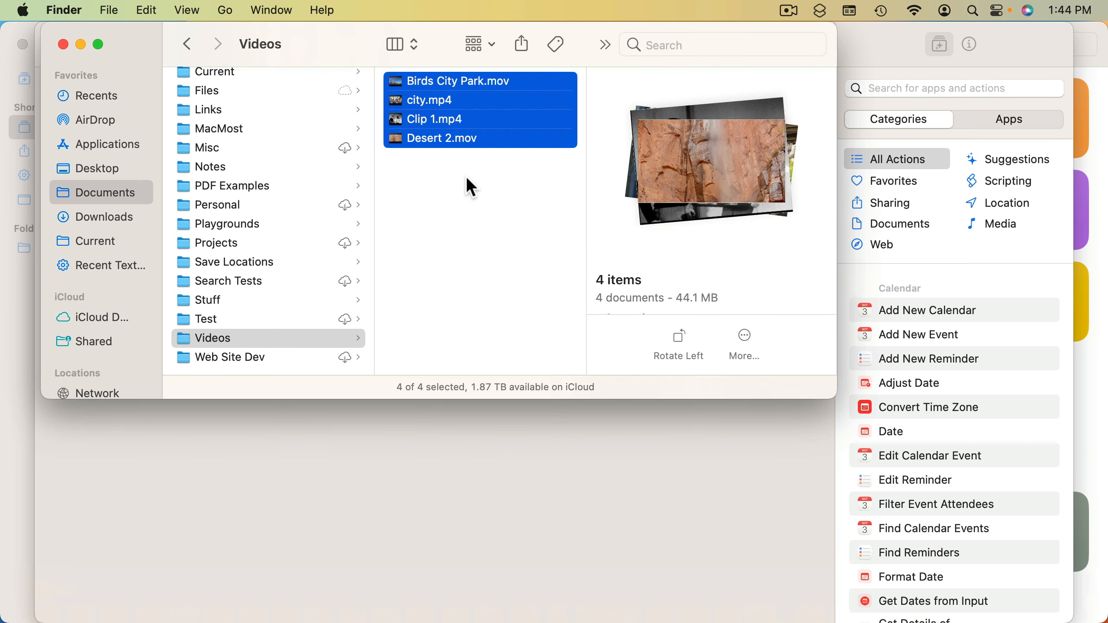
{"action": "left_click", "coordinate": [478, 178]}
{"action": "left_click_drag", "start_coordinate": [501, 175], "coordinate": [431, 81]}
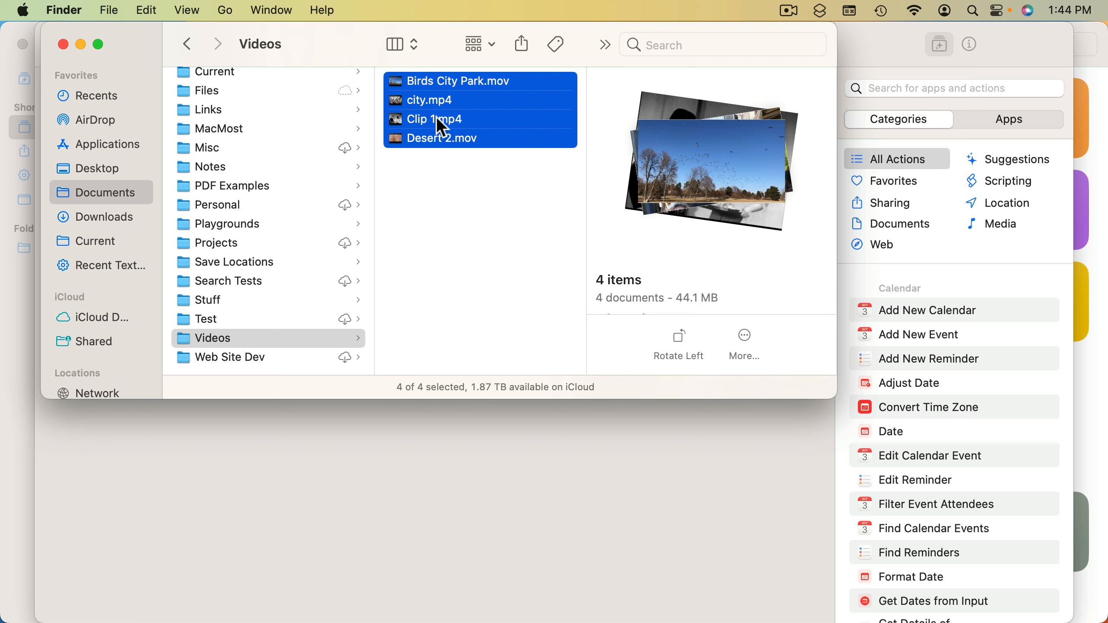
{"action": "left_click", "coordinate": [438, 153]}
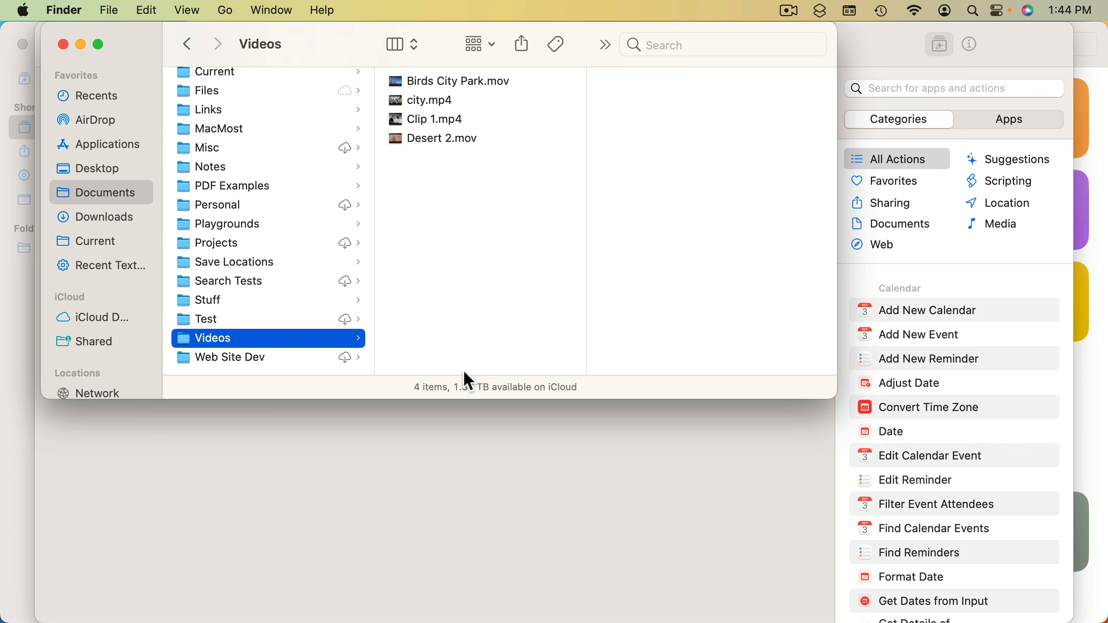
{"action": "left_click", "coordinate": [469, 457]}
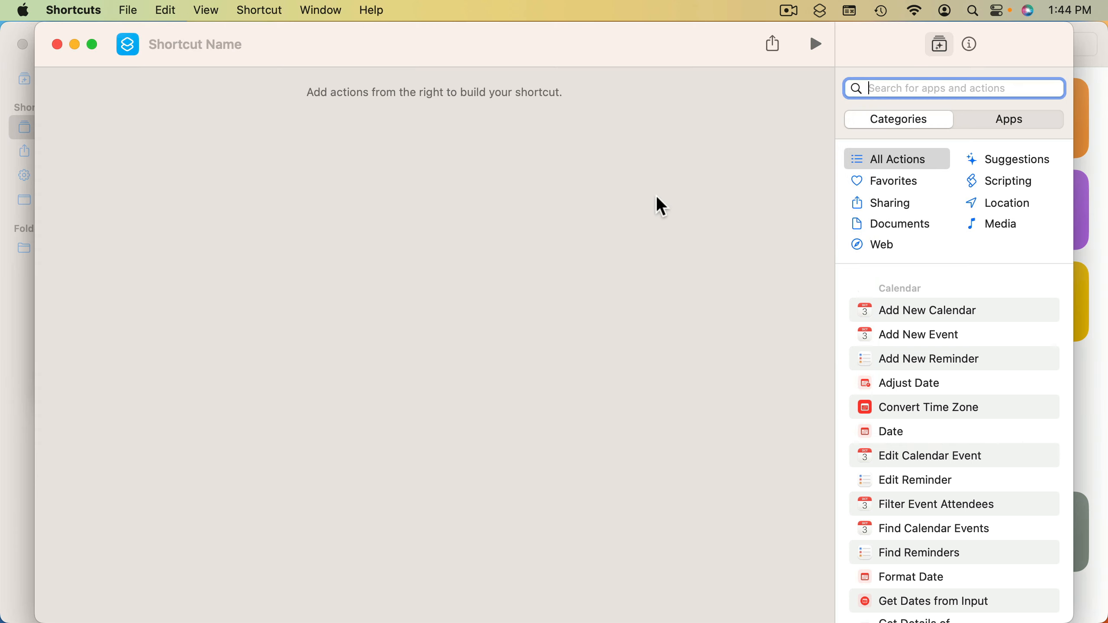
Enable the new shortcut for use as a Quick Action in its details
{"action": "left_click", "coordinate": [971, 44]}
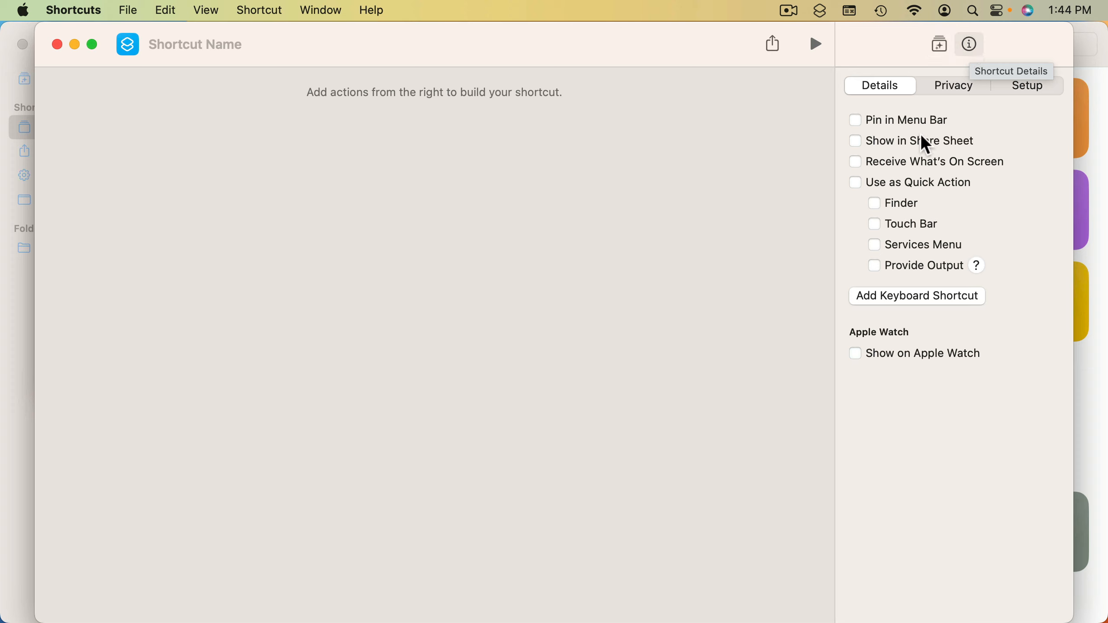
{"action": "left_click", "coordinate": [887, 185]}
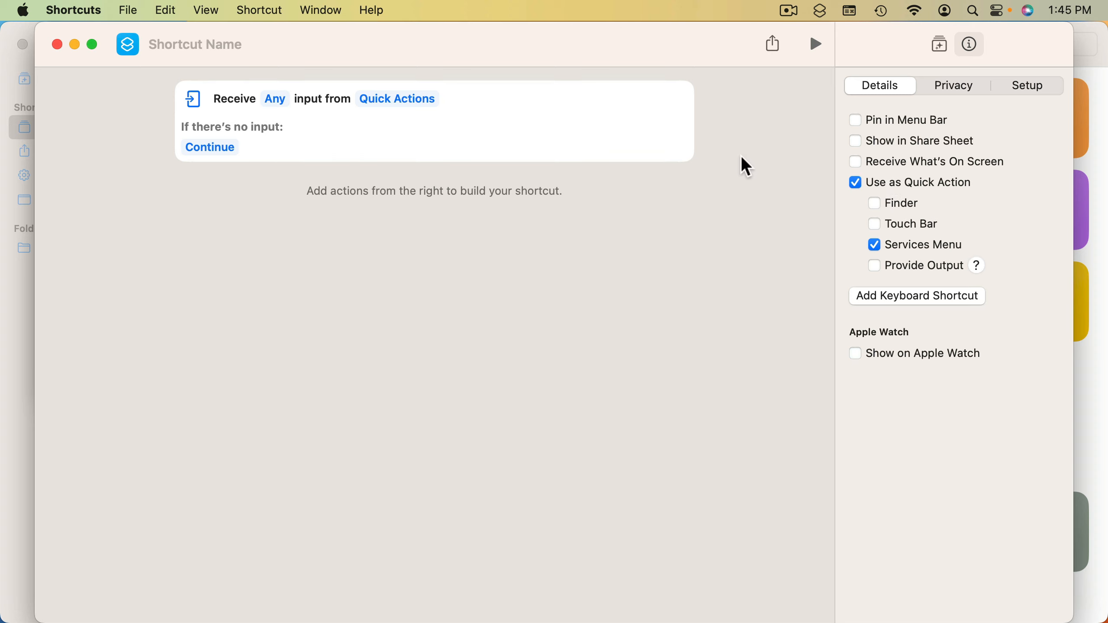
Try pinning the shortcut in the menu bar and view the list of pinned shortcuts there
{"action": "left_click", "coordinate": [872, 114]}
{"action": "left_click", "coordinate": [820, 11]}
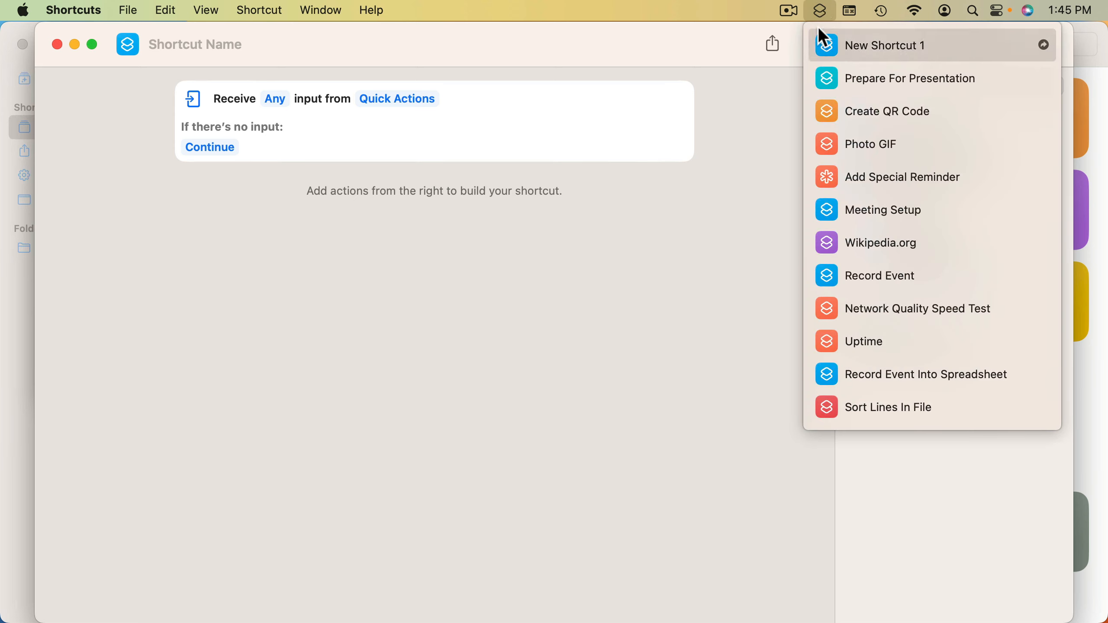
{"action": "left_click", "coordinate": [819, 11]}
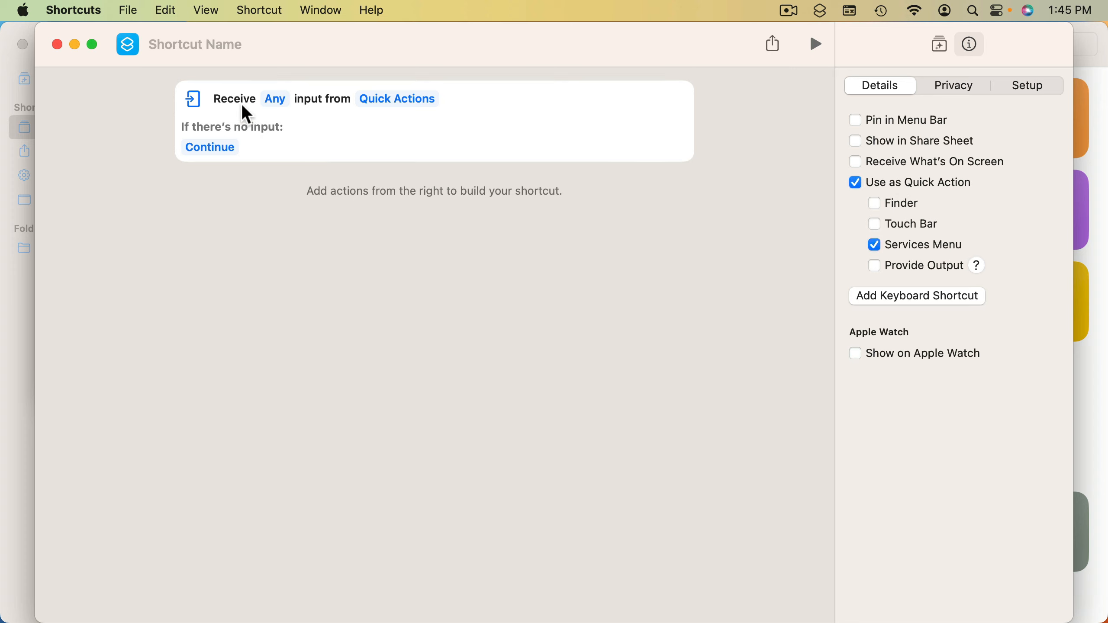
Restrict the input the shortcut receives to Media only and review the options for when there is no input
{"action": "left_click", "coordinate": [273, 99]}
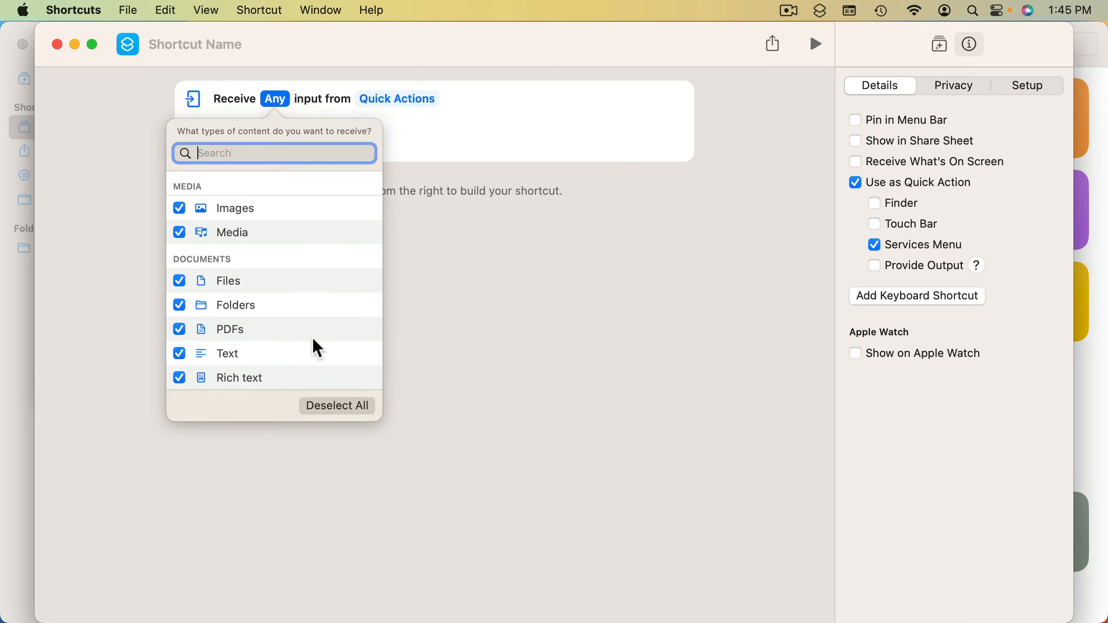
{"action": "scroll", "coordinate": [251, 344], "scroll_direction": "down", "scroll_amount": 4}
{"action": "scroll", "coordinate": [251, 344], "scroll_direction": "up", "scroll_amount": 4}
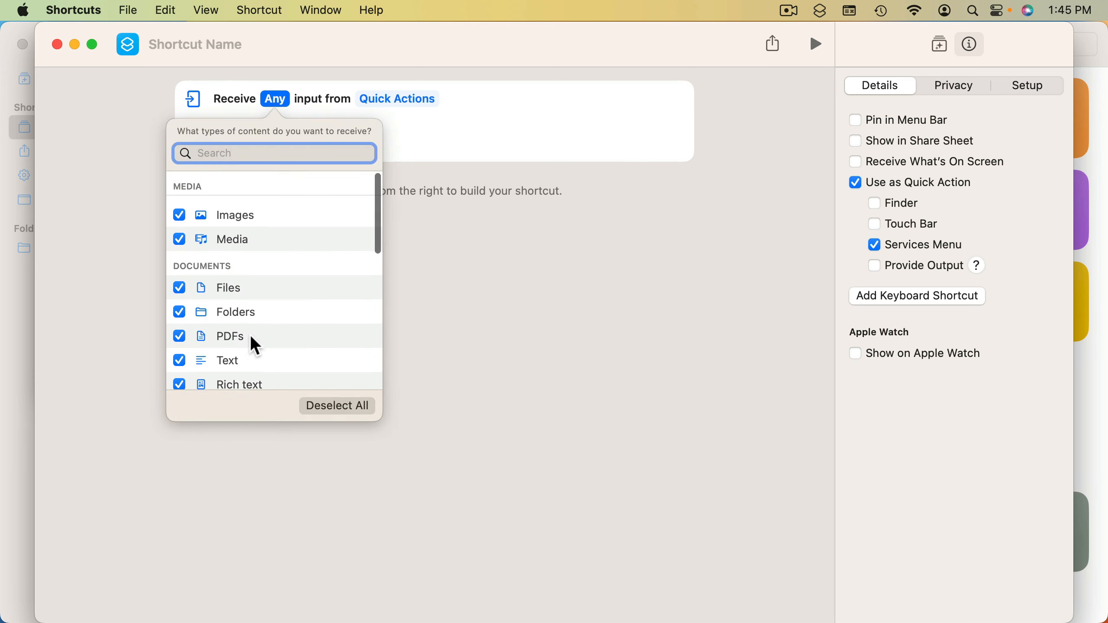
{"action": "left_click", "coordinate": [322, 407]}
{"action": "left_click", "coordinate": [179, 232]}
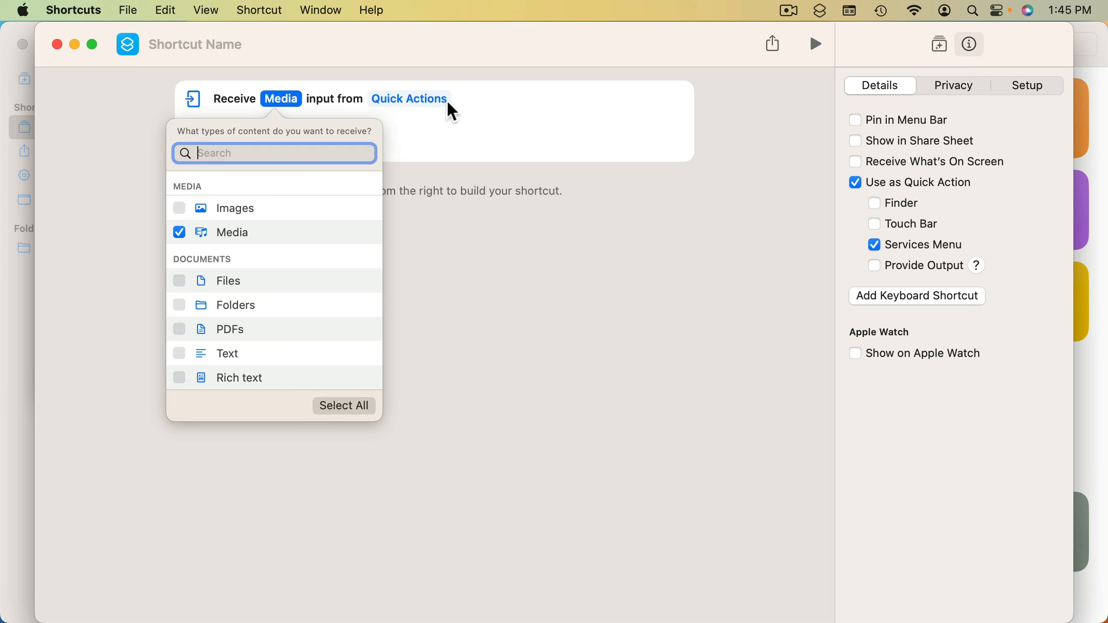
{"action": "left_click", "coordinate": [485, 93]}
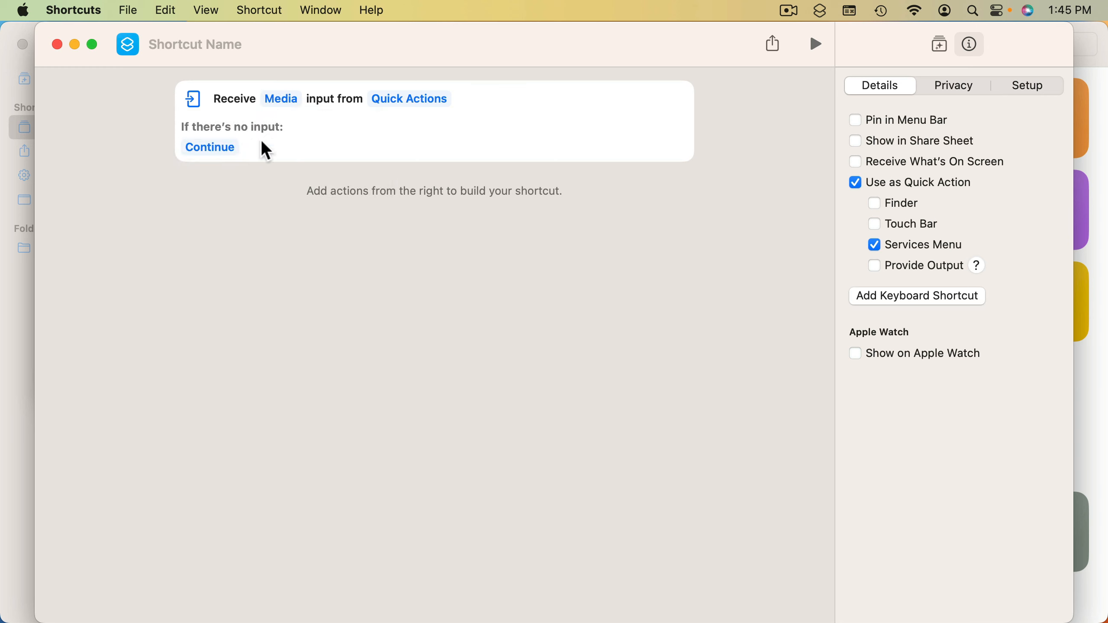
{"action": "left_click", "coordinate": [216, 151]}
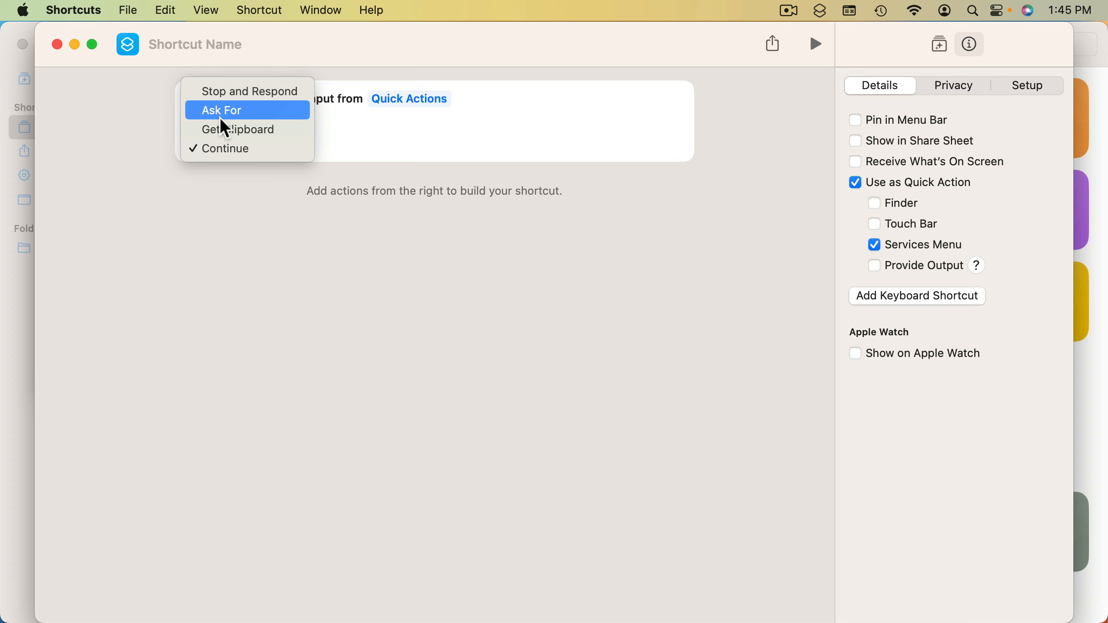
{"action": "left_click", "coordinate": [362, 139]}
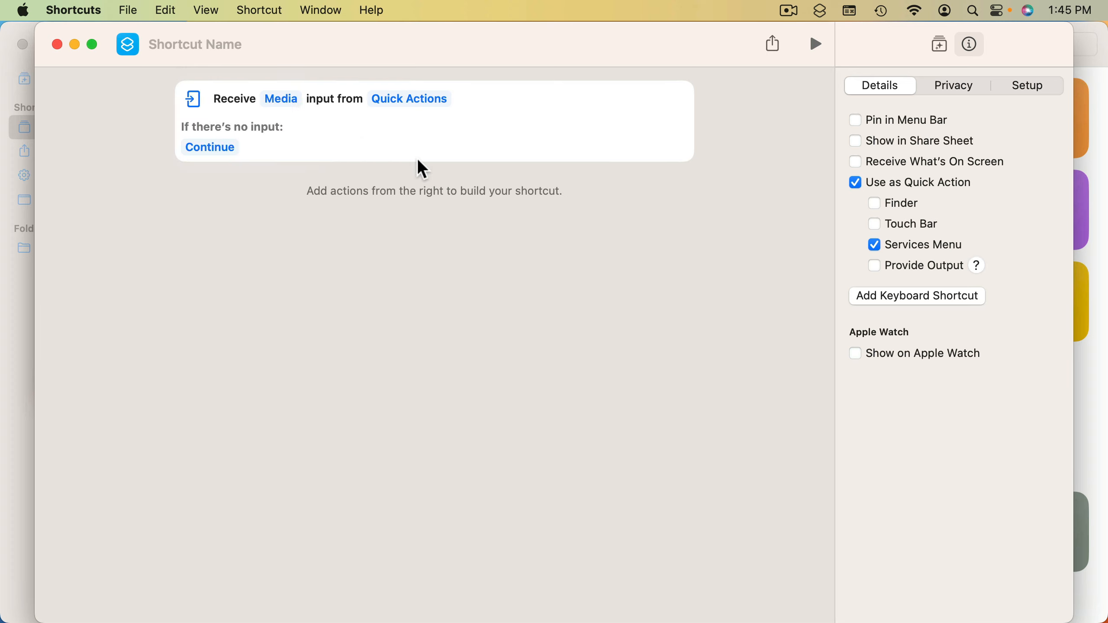
Search the action library for "dura" and clear the search
{"action": "left_click", "coordinate": [939, 48]}
{"action": "left_click", "coordinate": [895, 86]}
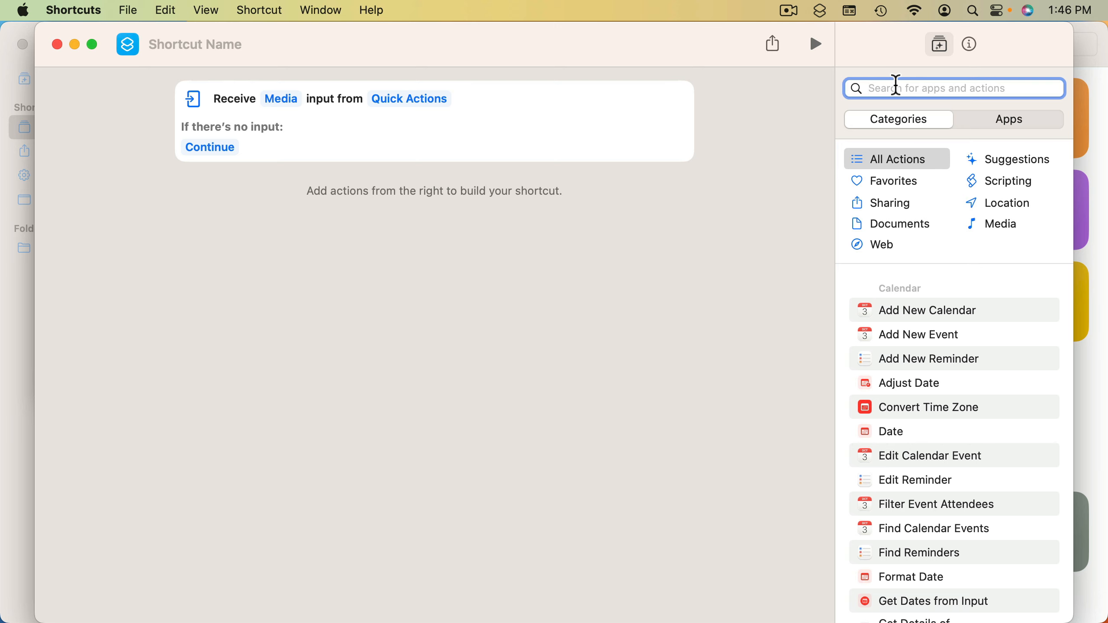
{"action": "type", "text": "dura"}
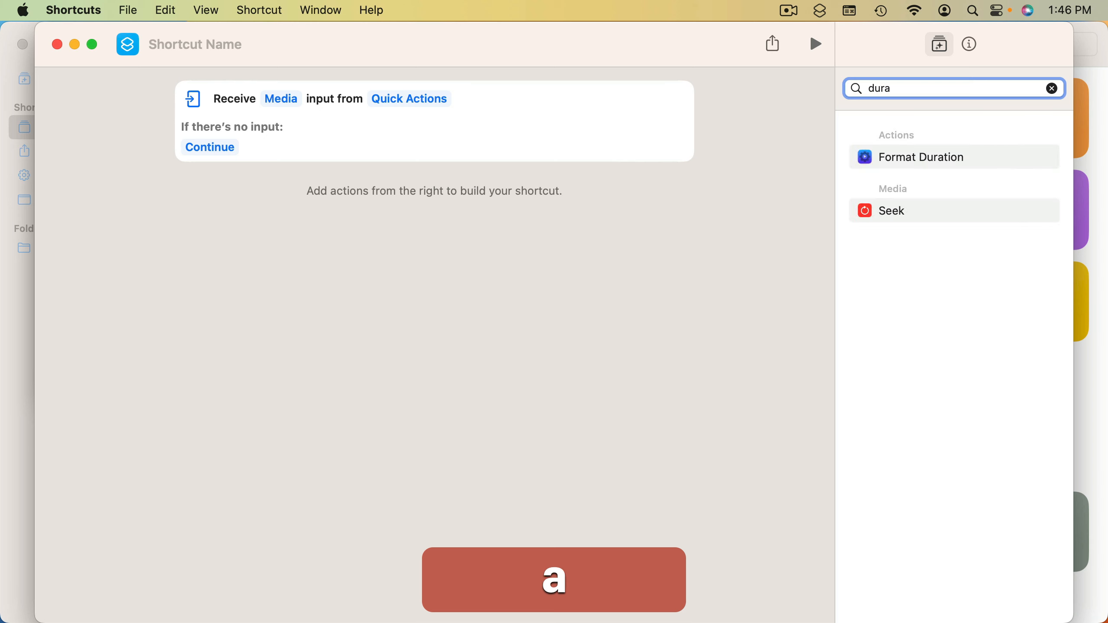
{"action": "key", "text": "super+a"}
{"action": "key", "text": "super+BackSpace"}
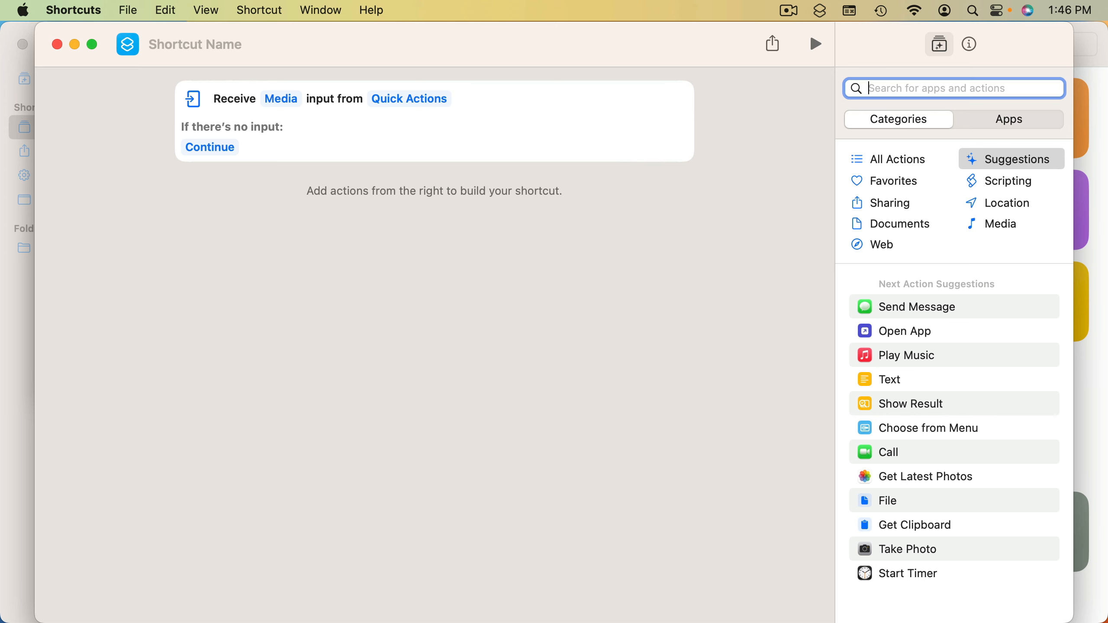
Find and add the Get Details of Images action with its detail set to Duration, and read the action's description
{"action": "type", "text": "image d"}
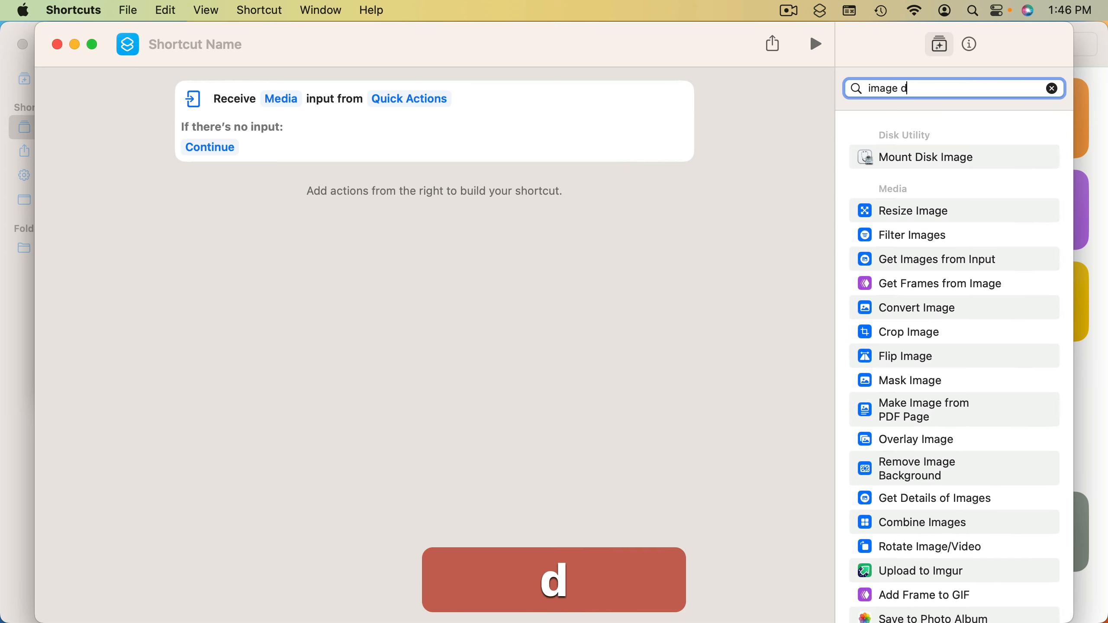
{"action": "type", "text": "etails"}
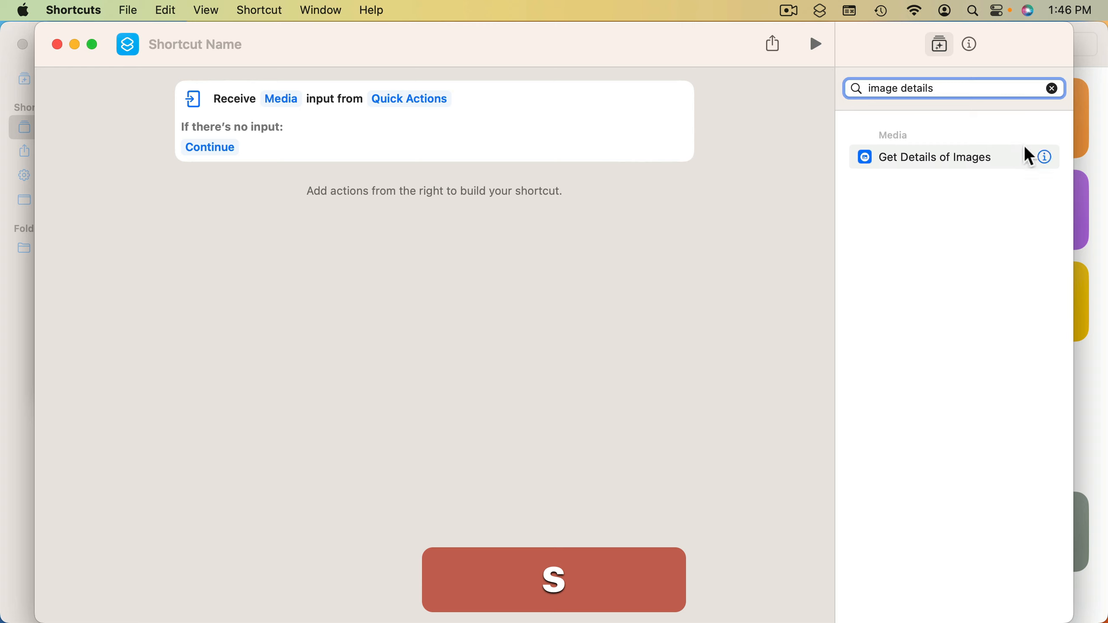
{"action": "double_click", "coordinate": [918, 153]}
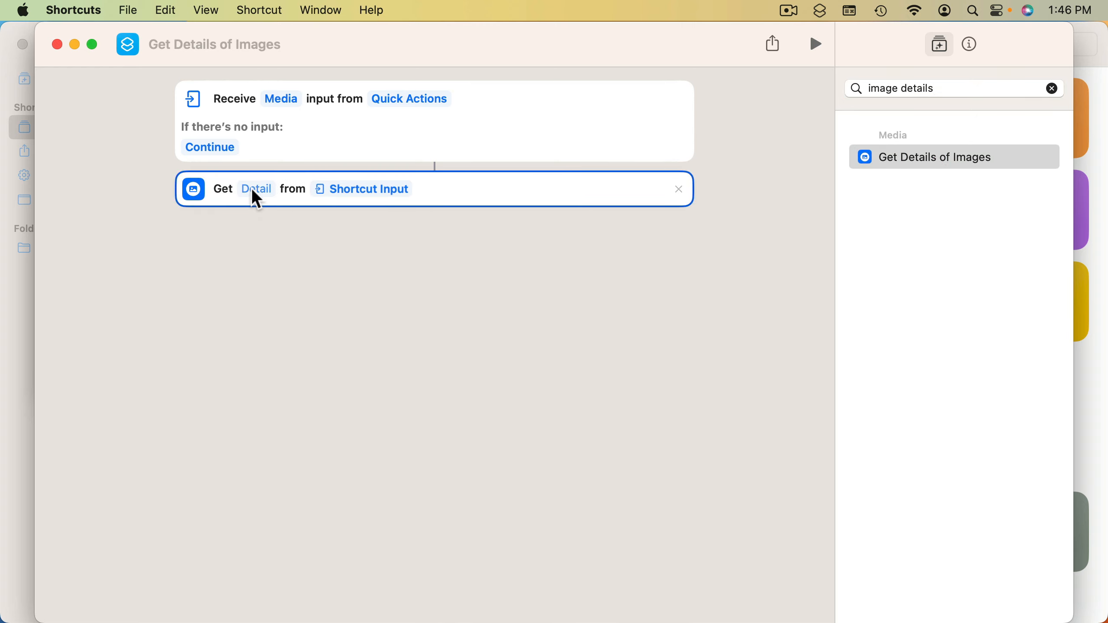
{"action": "left_click", "coordinate": [253, 192]}
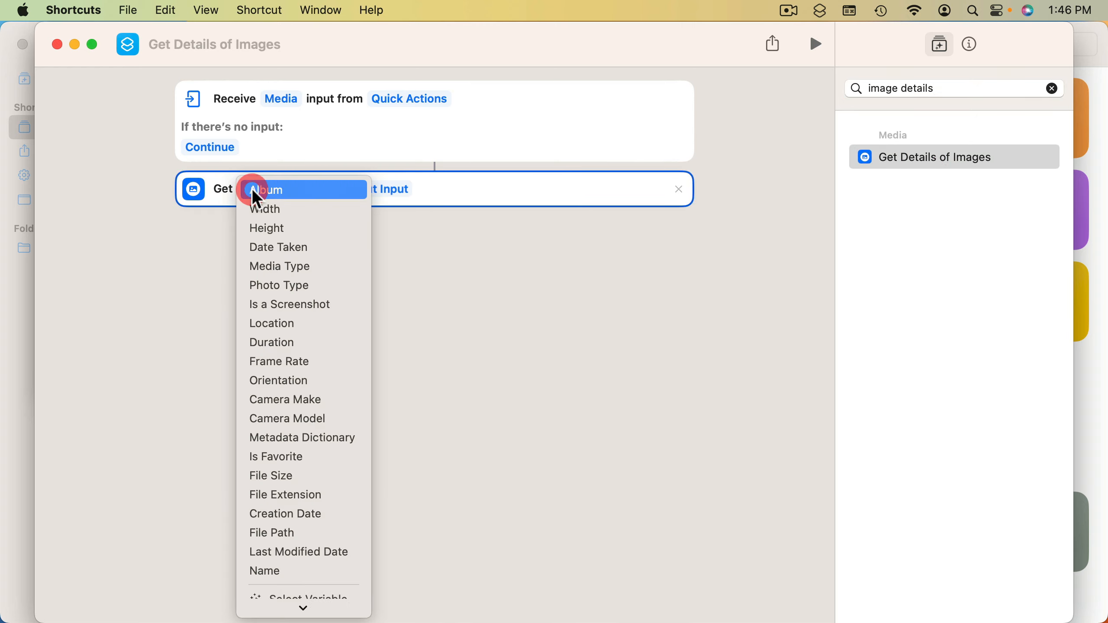
{"action": "left_click", "coordinate": [281, 341]}
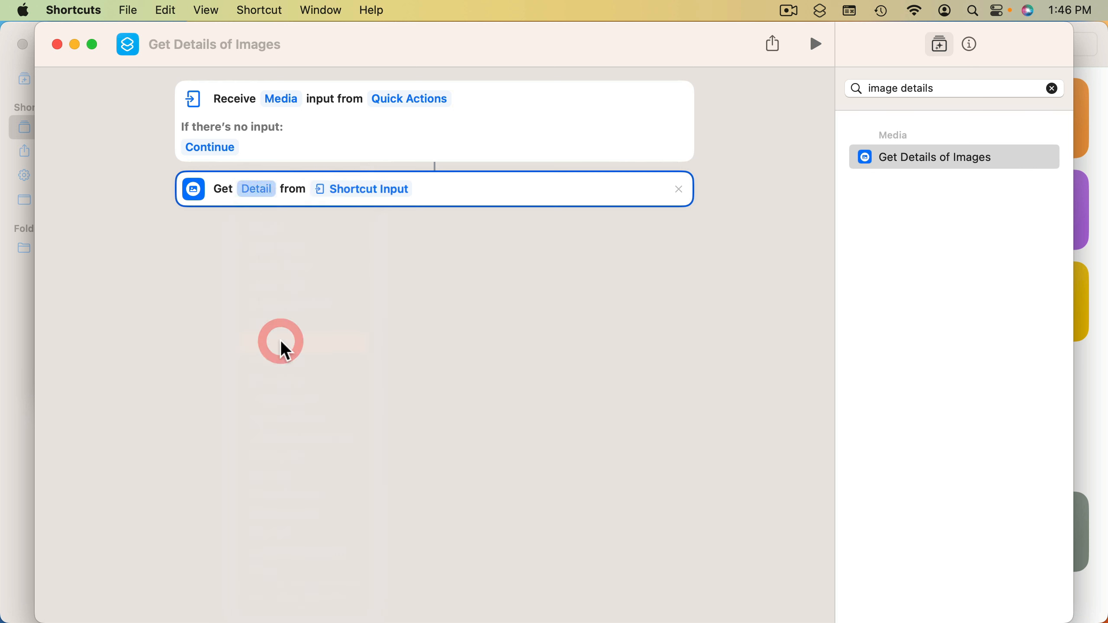
{"action": "left_click", "coordinate": [1047, 158]}
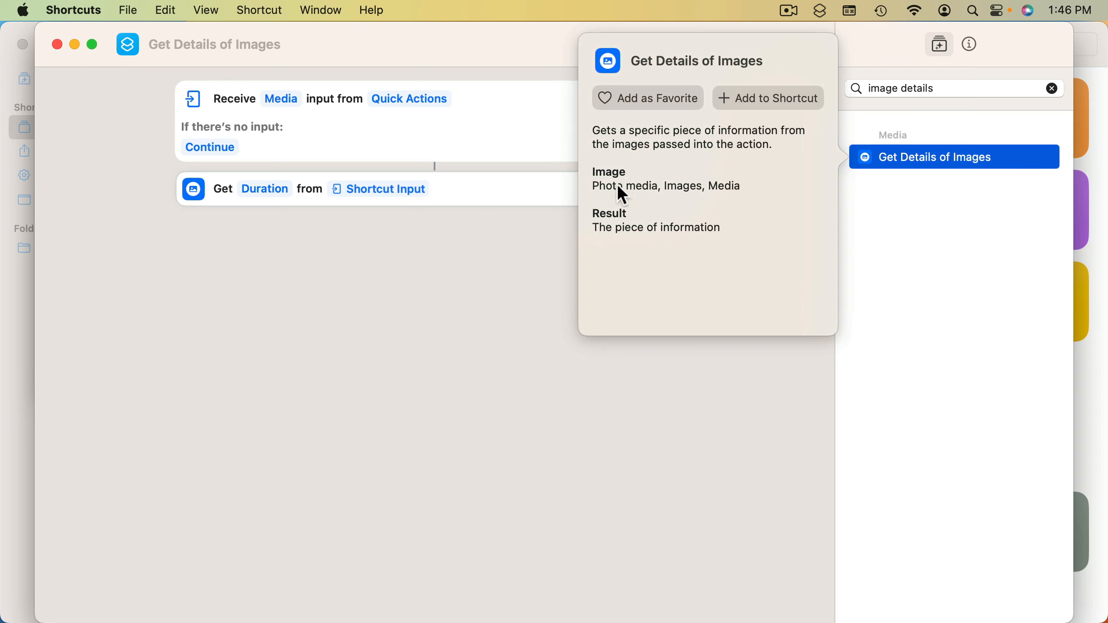
{"action": "left_click", "coordinate": [441, 244]}
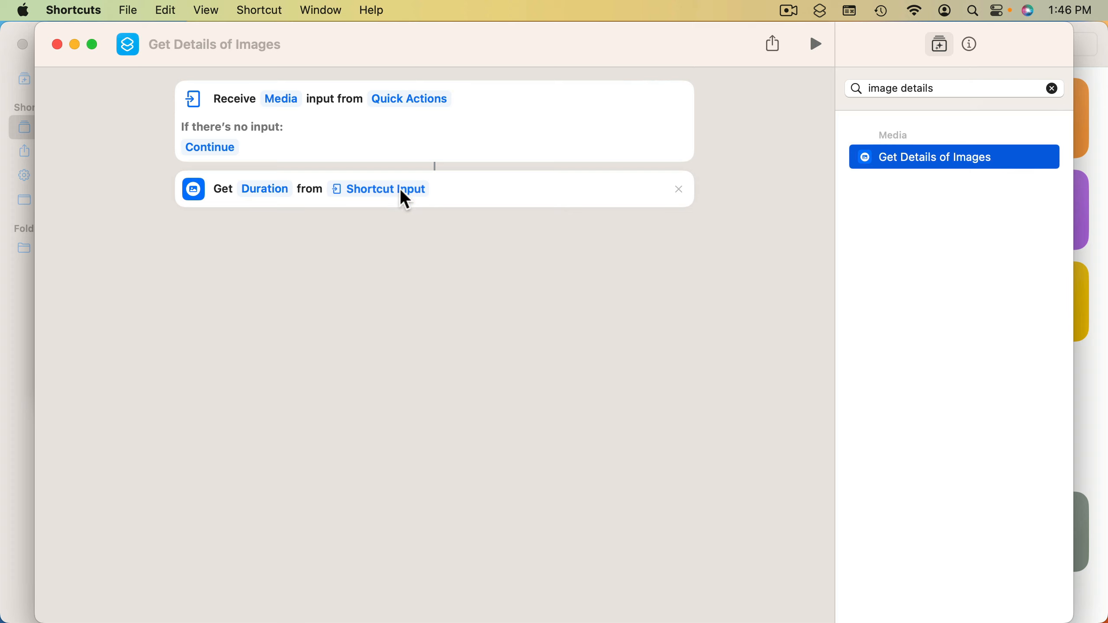
Search the actions for "show" and add the Show Result action after the Duration action
{"action": "triple_click", "coordinate": [900, 90]}
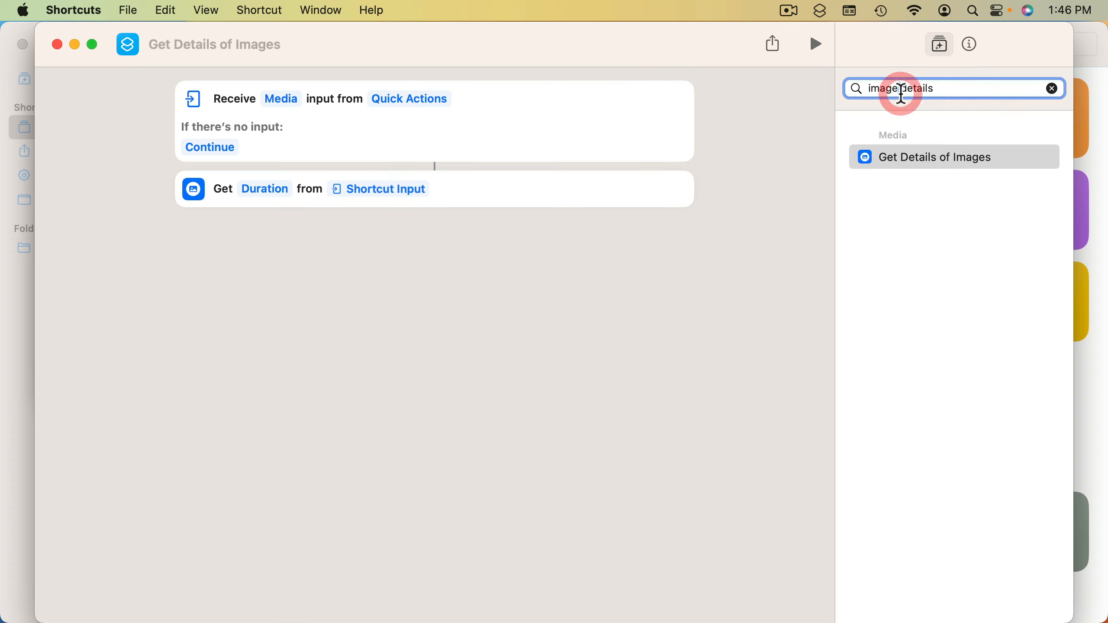
{"action": "type", "text": "show"}
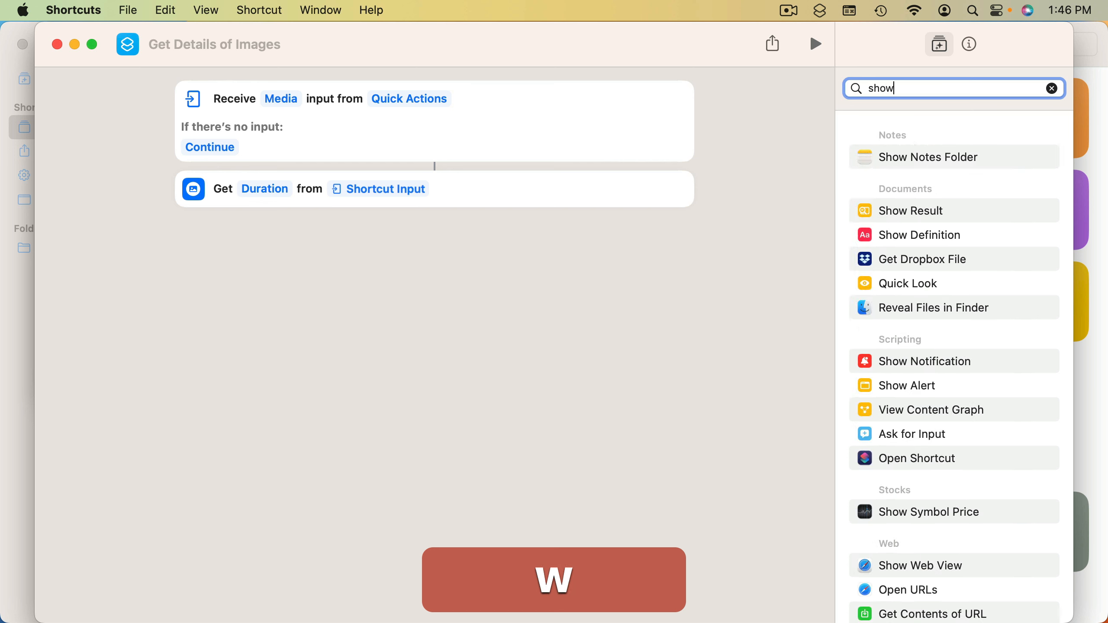
{"action": "double_click", "coordinate": [912, 212]}
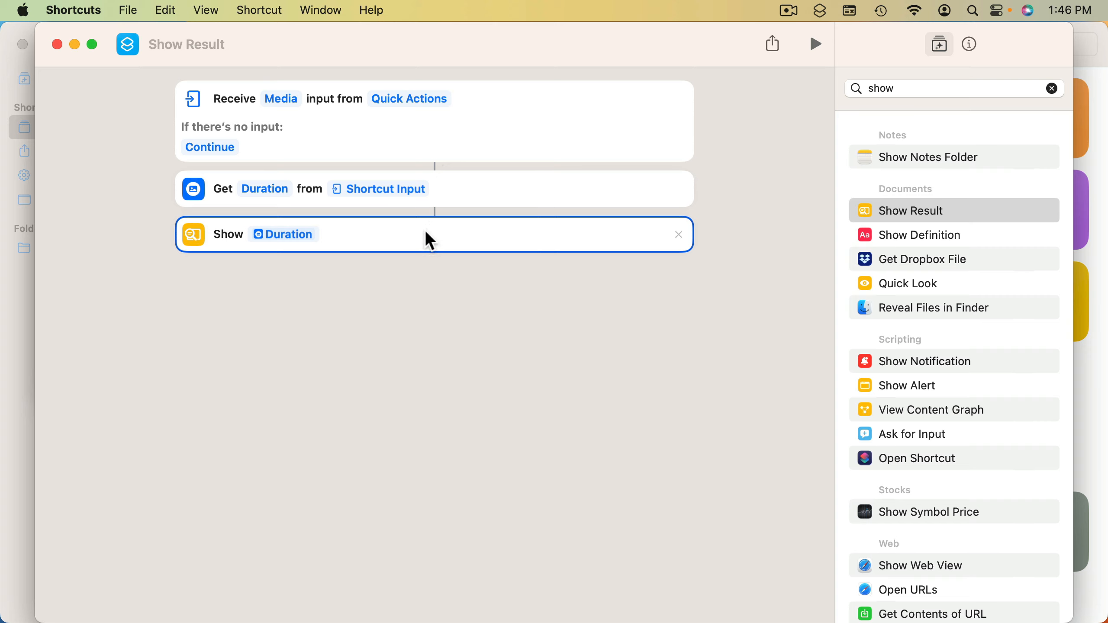
Name the shortcut "Get Total Video Duration"
{"action": "left_click", "coordinate": [176, 45]}
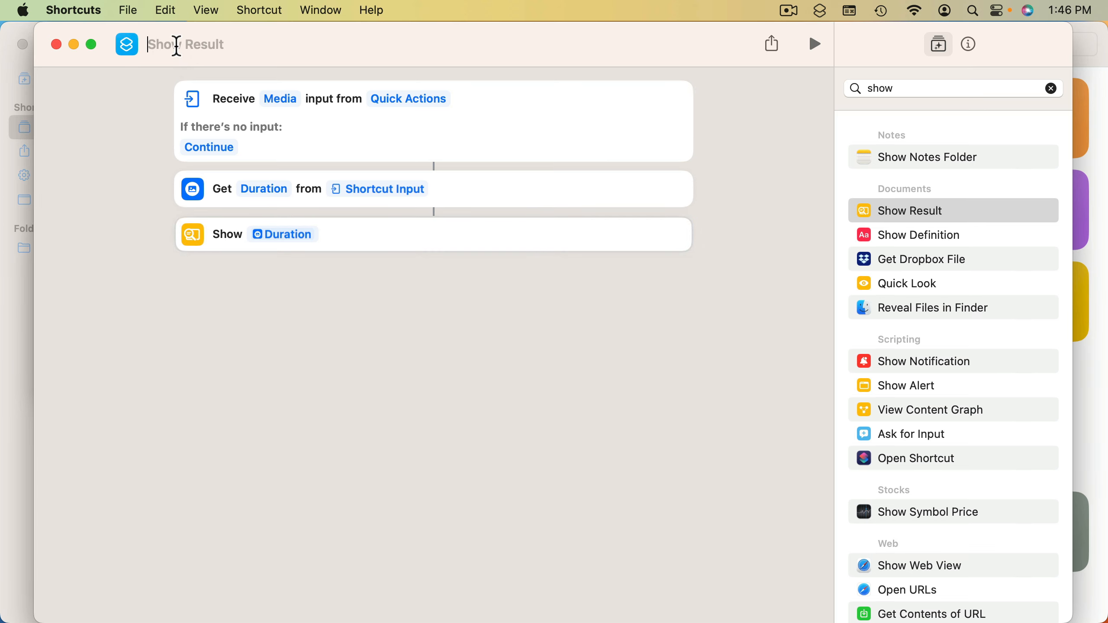
{"action": "type", "text": "Get T"}
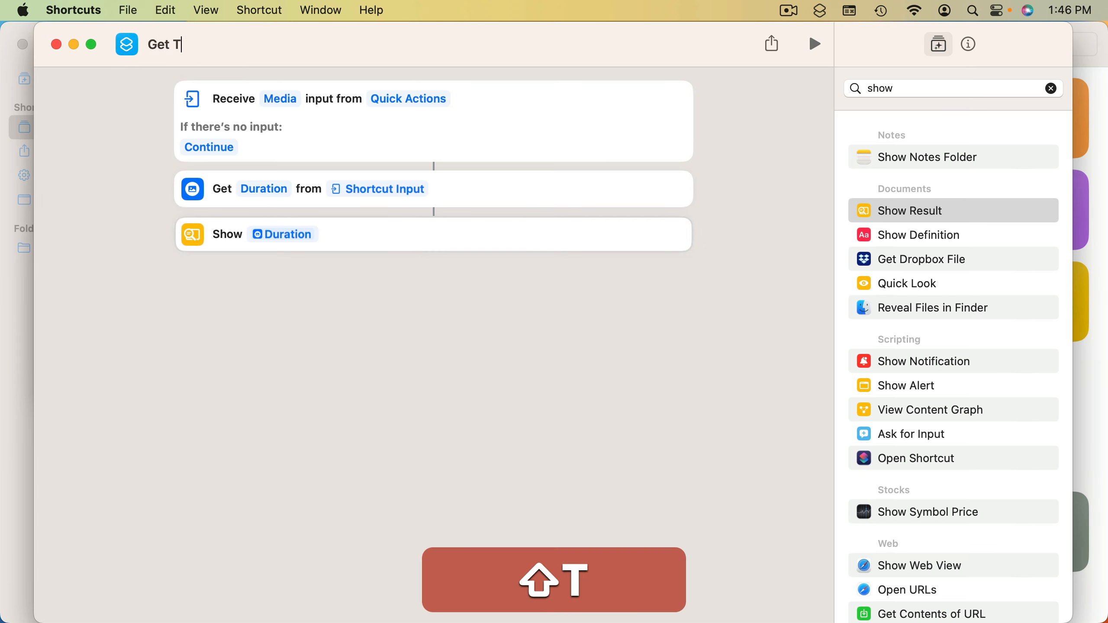
{"action": "type", "text": "otal"}
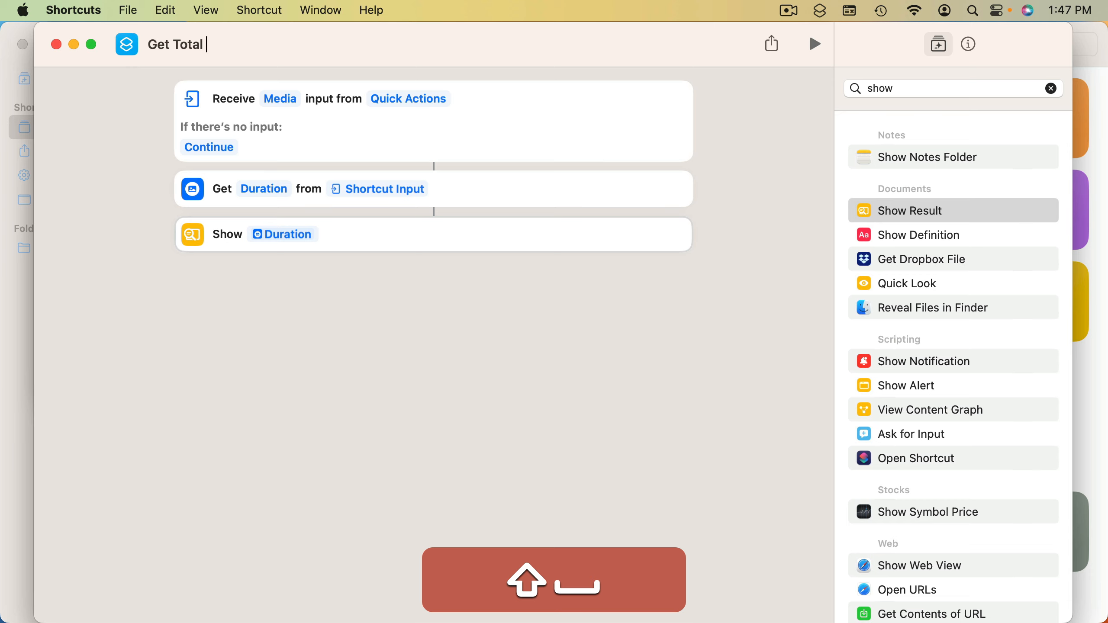
{"action": "type", "text": "Video Diuration"}
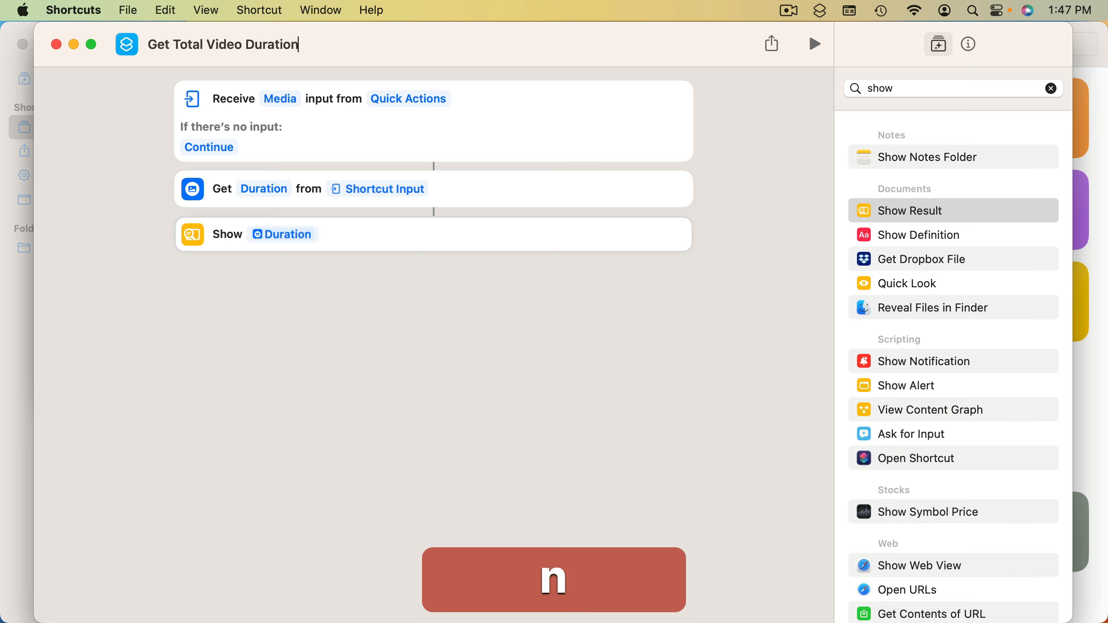
{"action": "key", "text": "Return"}
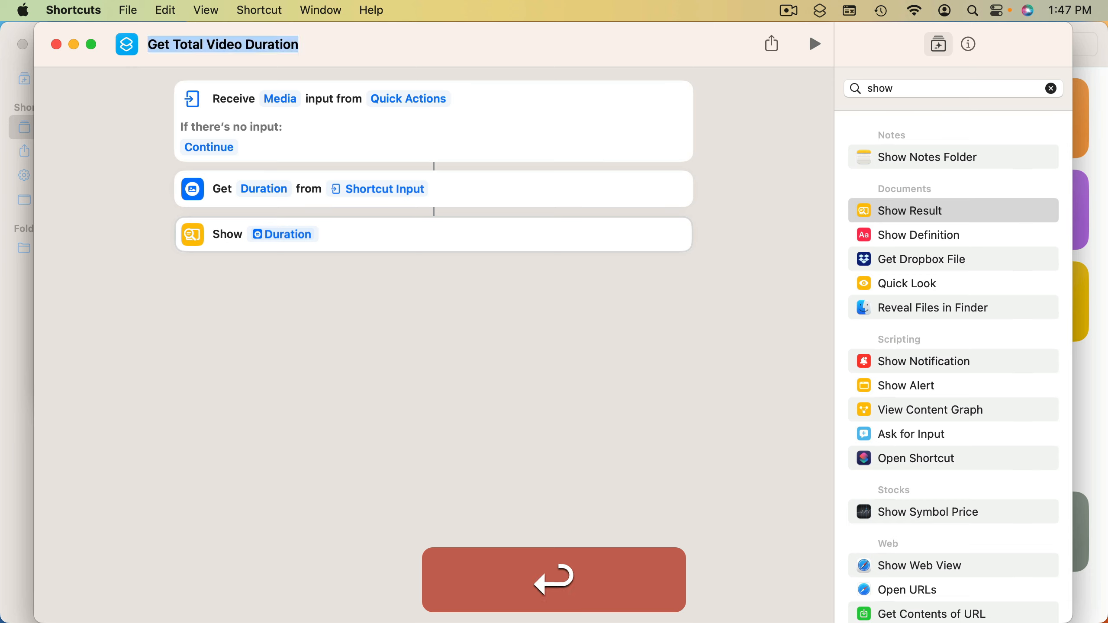
Switch to Finder and, from Birds City Park.mov, customize the Quick Actions to enable Get Total Video Duration, closing the settings when done
{"action": "key", "text": "super+h"}
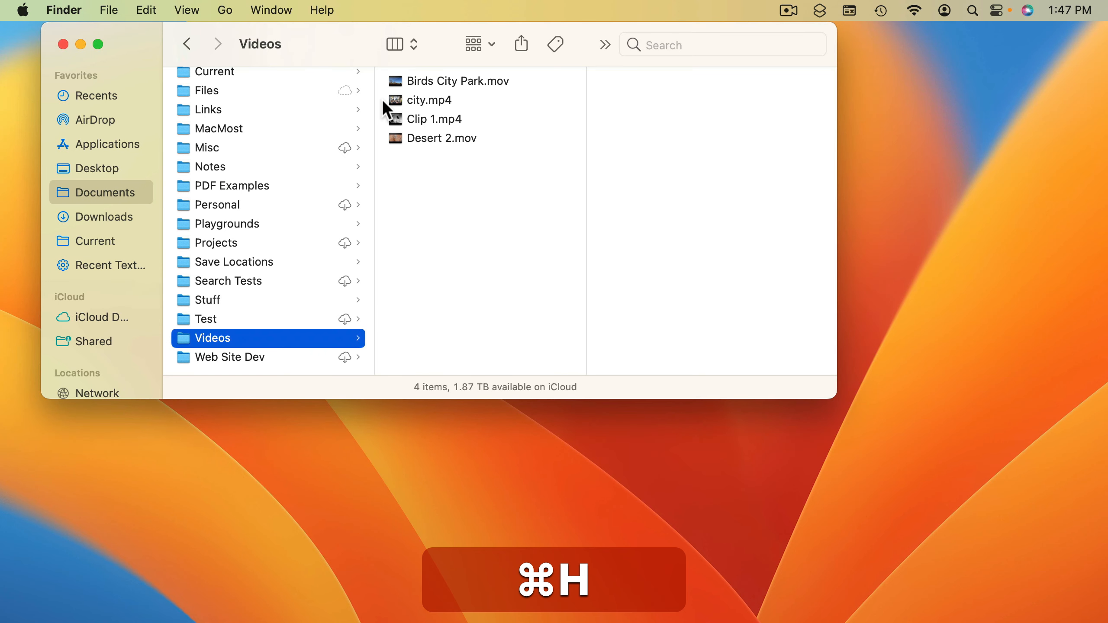
{"action": "left_click", "coordinate": [430, 85]}
{"action": "right_click", "coordinate": [431, 85]}
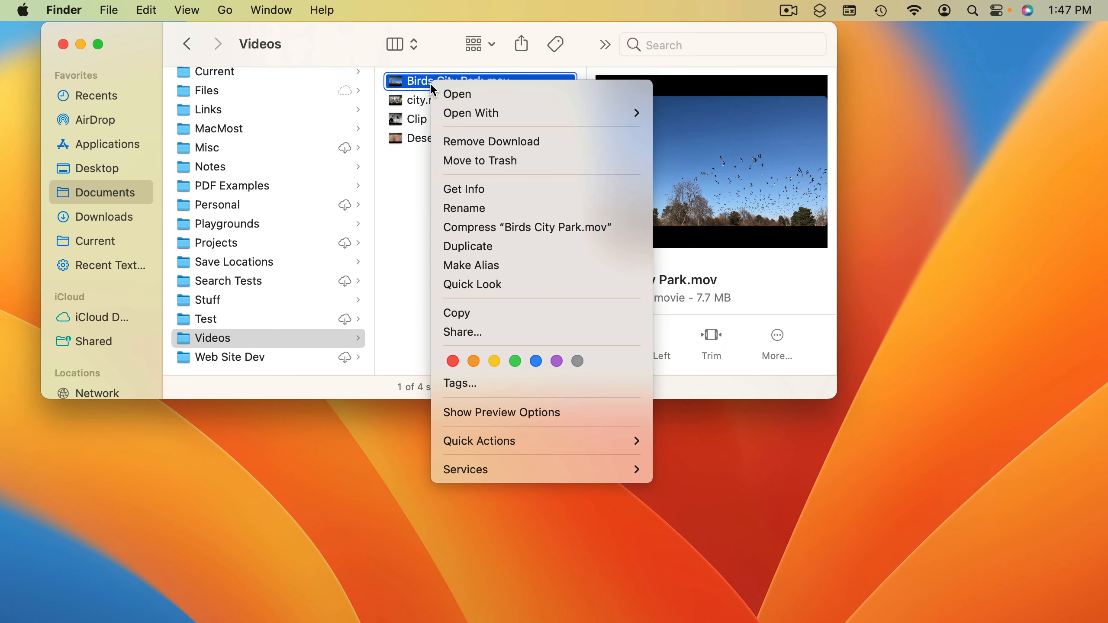
{"action": "mouse_move", "coordinate": [511, 440]}
{"action": "left_click", "coordinate": [698, 488]}
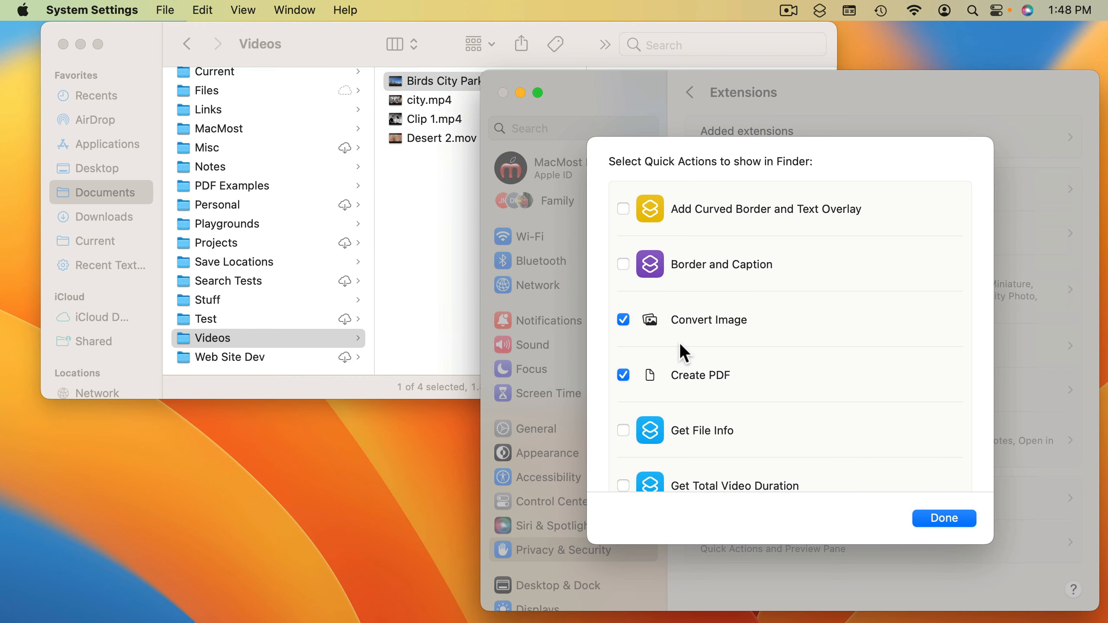
{"action": "scroll", "coordinate": [680, 346], "scroll_direction": "down", "scroll_amount": 3}
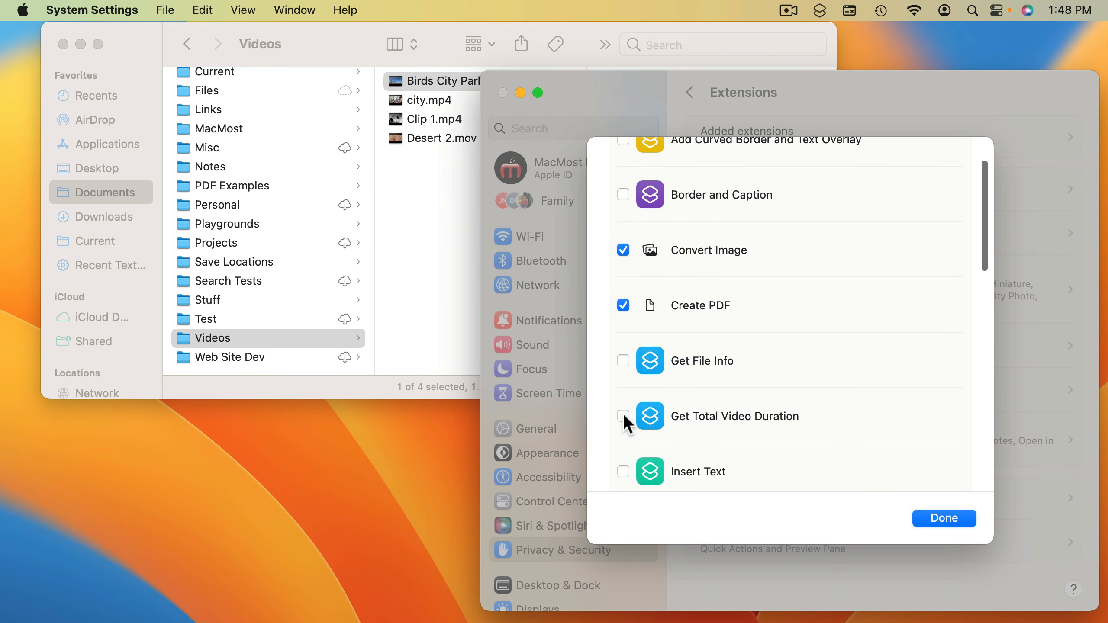
{"action": "left_click", "coordinate": [940, 519]}
{"action": "left_click", "coordinate": [502, 92]}
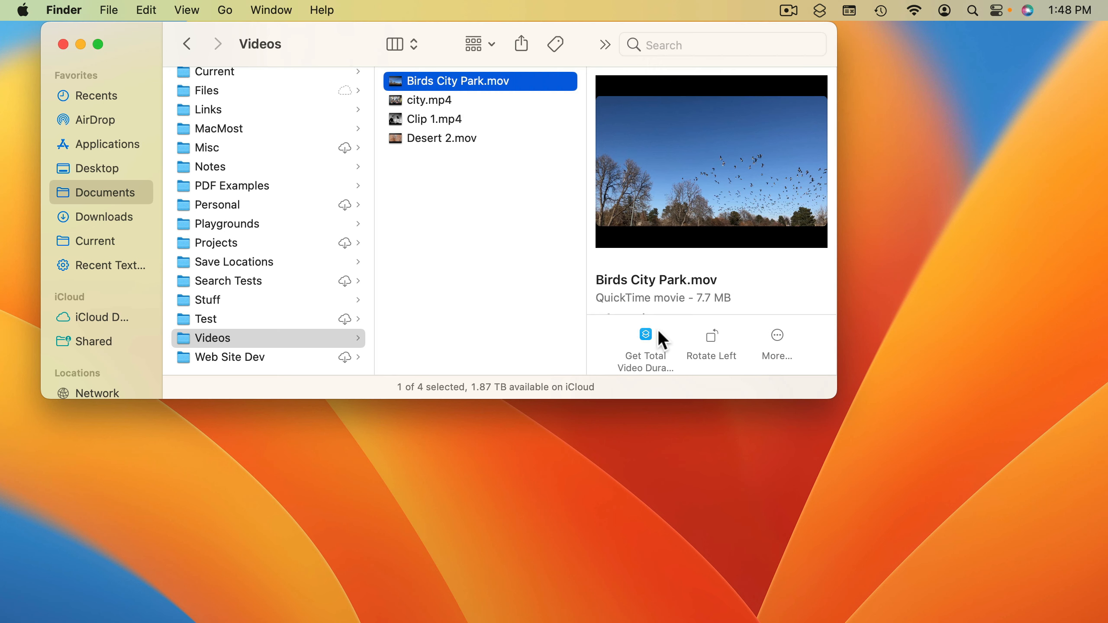
Run the Get Total Video Duration quick action on Birds City Park.mov and dismiss the result
{"action": "right_click", "coordinate": [469, 85]}
{"action": "mouse_move", "coordinate": [542, 448]}
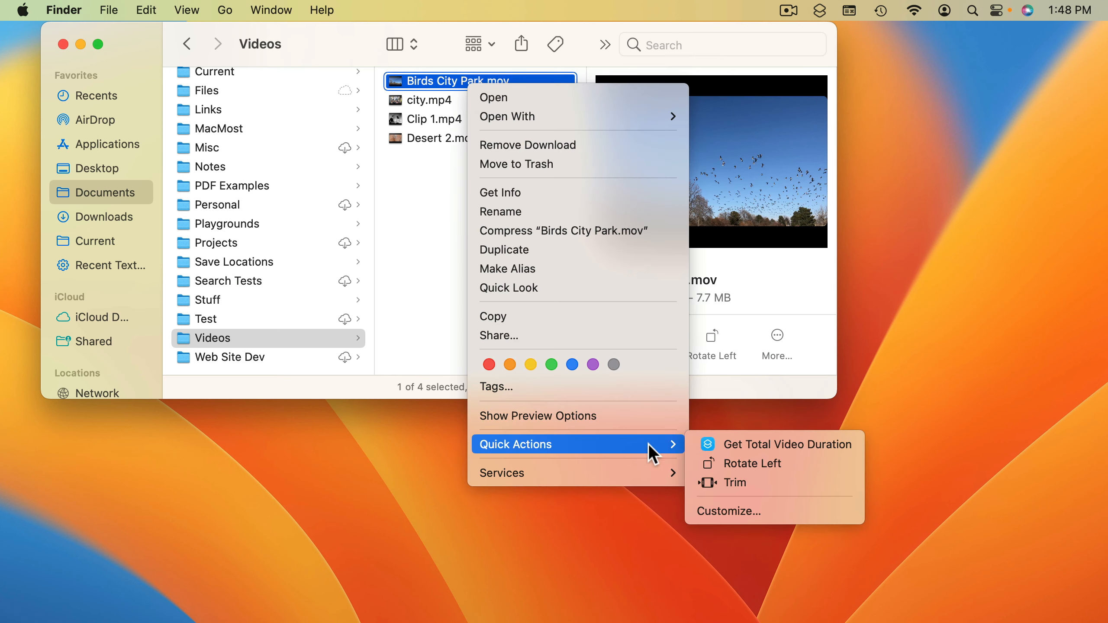
{"action": "left_click", "coordinate": [792, 444]}
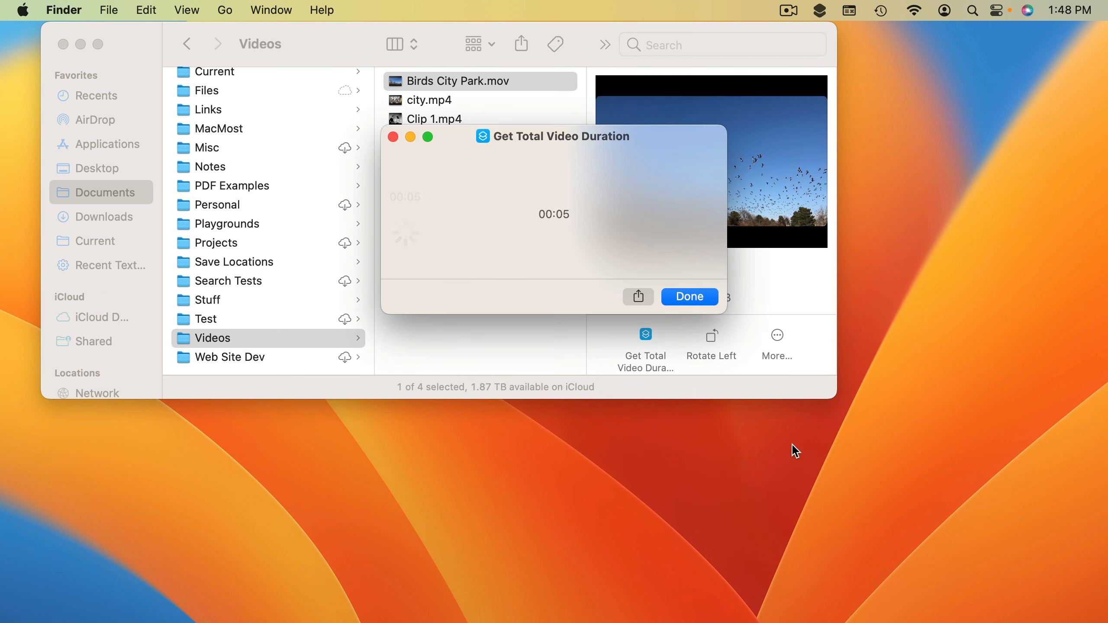
{"action": "left_click", "coordinate": [688, 297]}
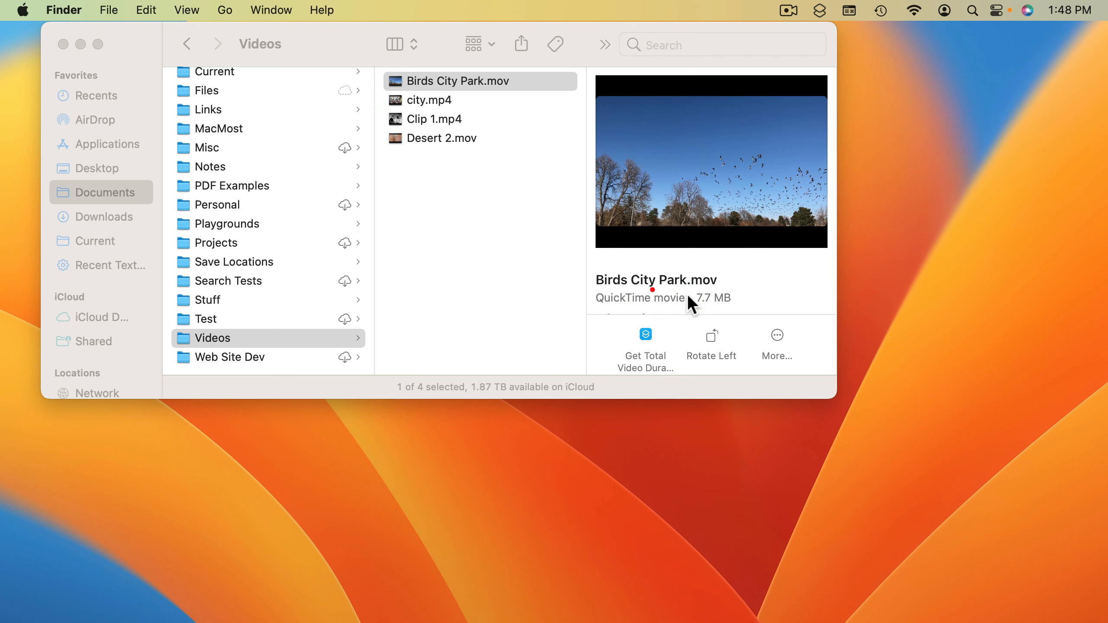
Select all four files in the Videos folder, run Get Total Video Duration on them, and dismiss the result
{"action": "left_click", "coordinate": [436, 138], "text": "shift"}
{"action": "right_click", "coordinate": [436, 138]}
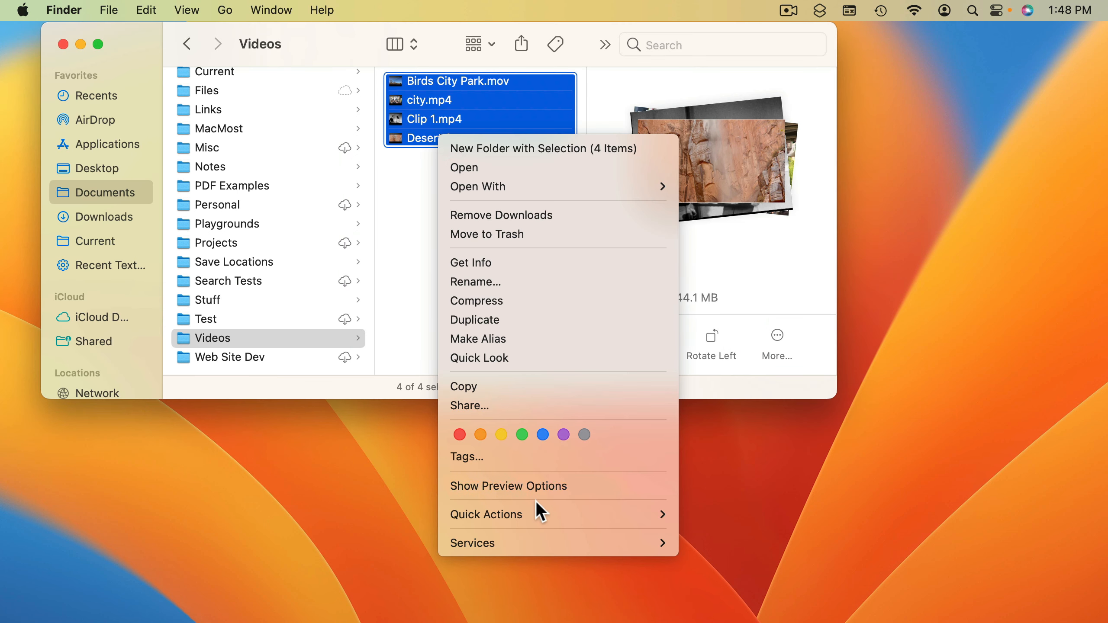
{"action": "mouse_move", "coordinate": [571, 515]}
{"action": "left_click", "coordinate": [718, 515]}
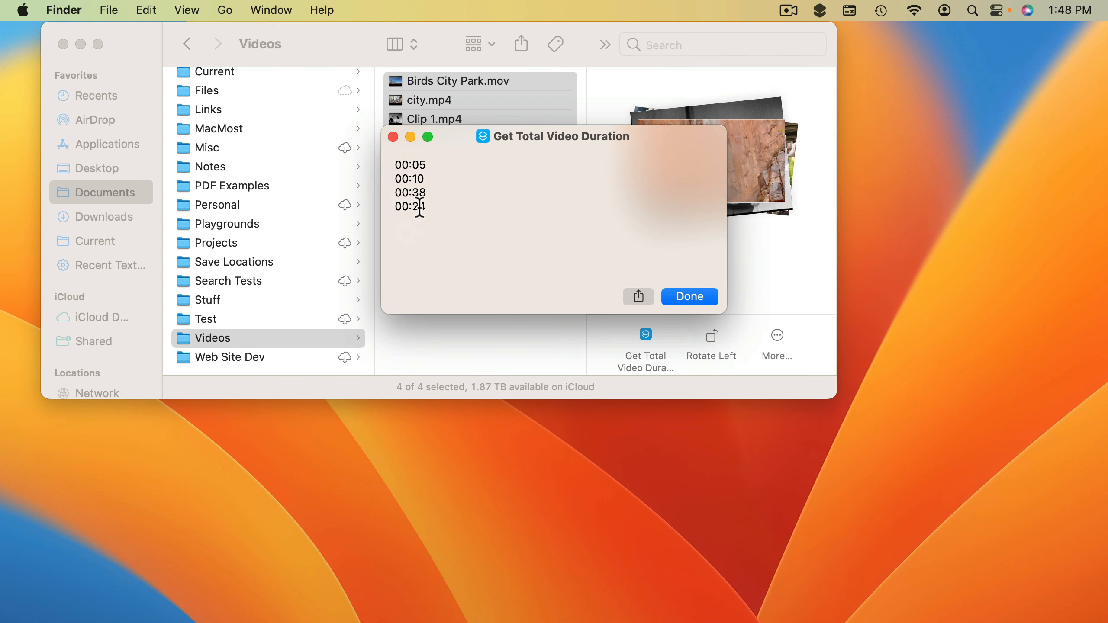
{"action": "left_click", "coordinate": [687, 296]}
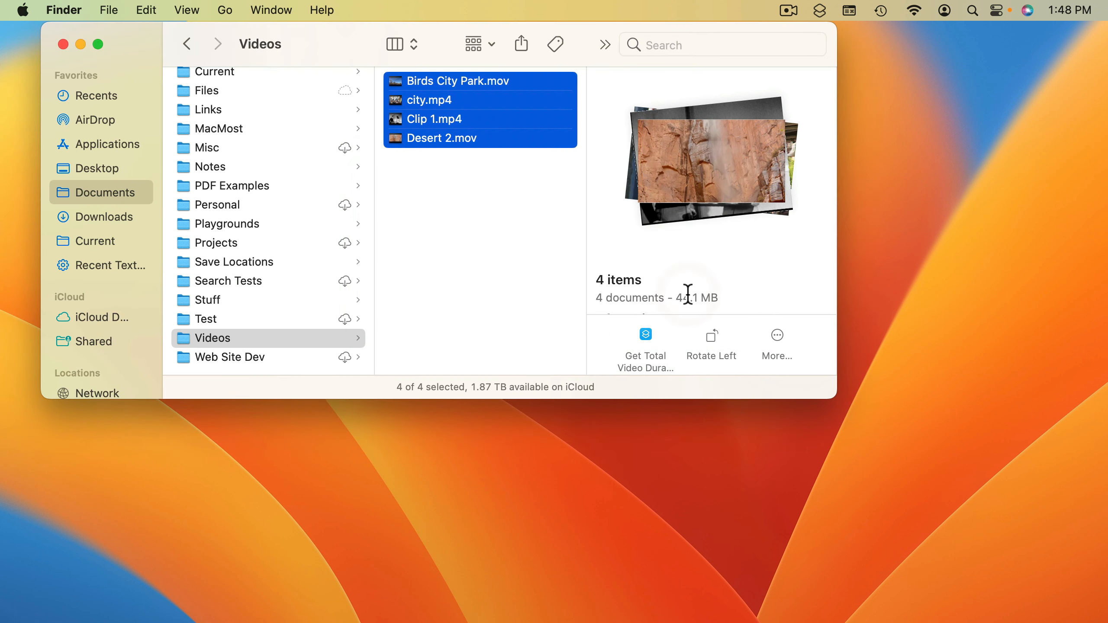
Switch to Shortcuts, search the actions for "calc", and insert Calculate Statistics before Show Result with its operation set to Sum
{"action": "key", "text": "super+Tab"}
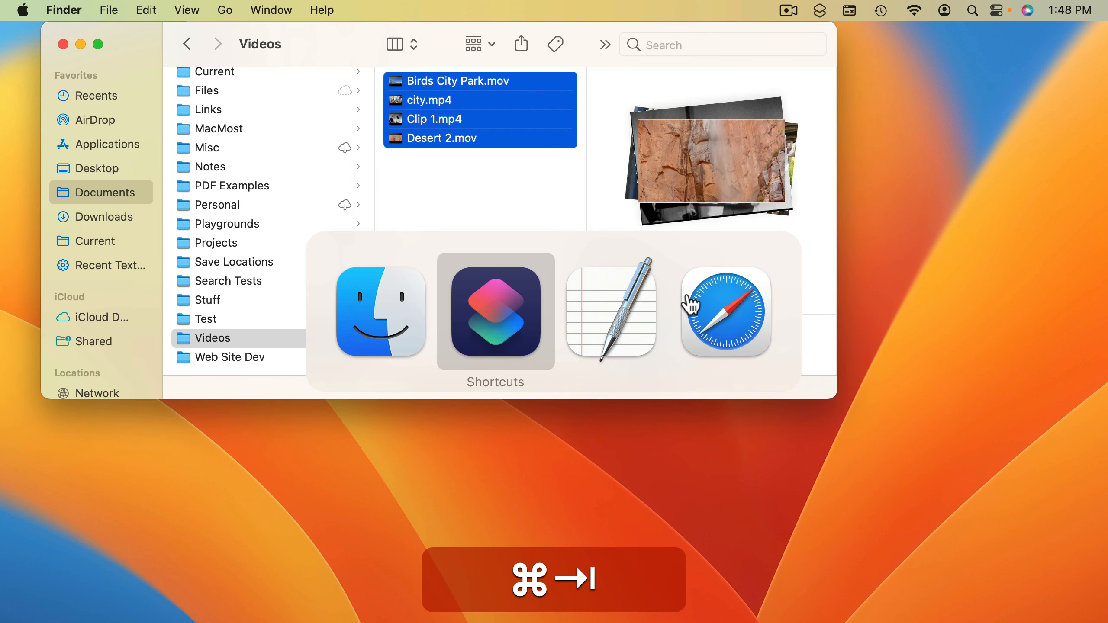
{"action": "double_click", "coordinate": [896, 88]}
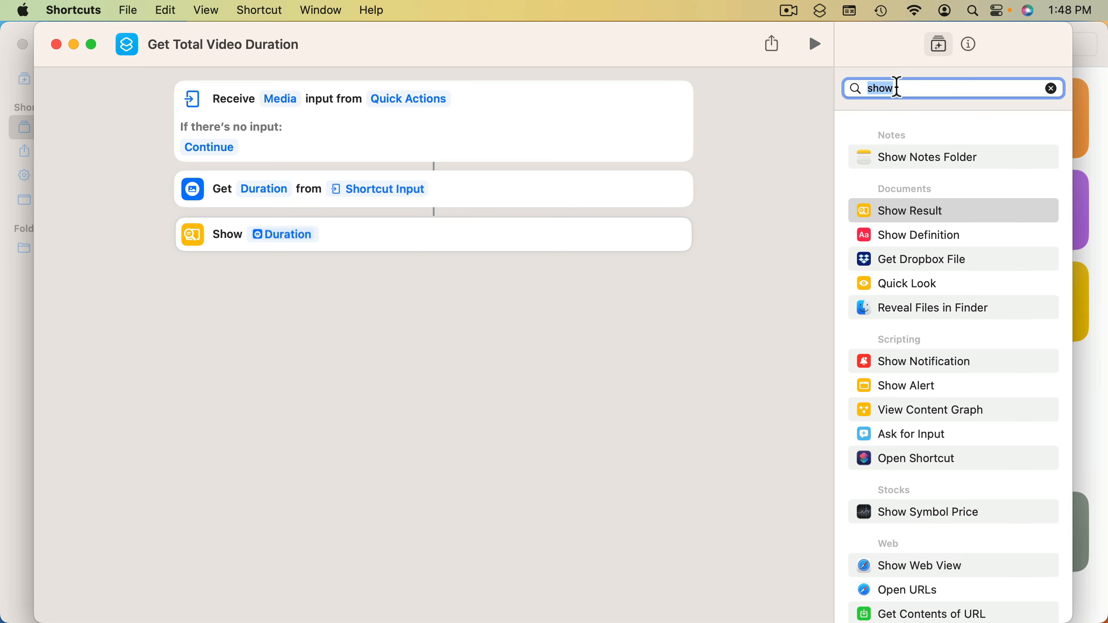
{"action": "type", "text": "calc"}
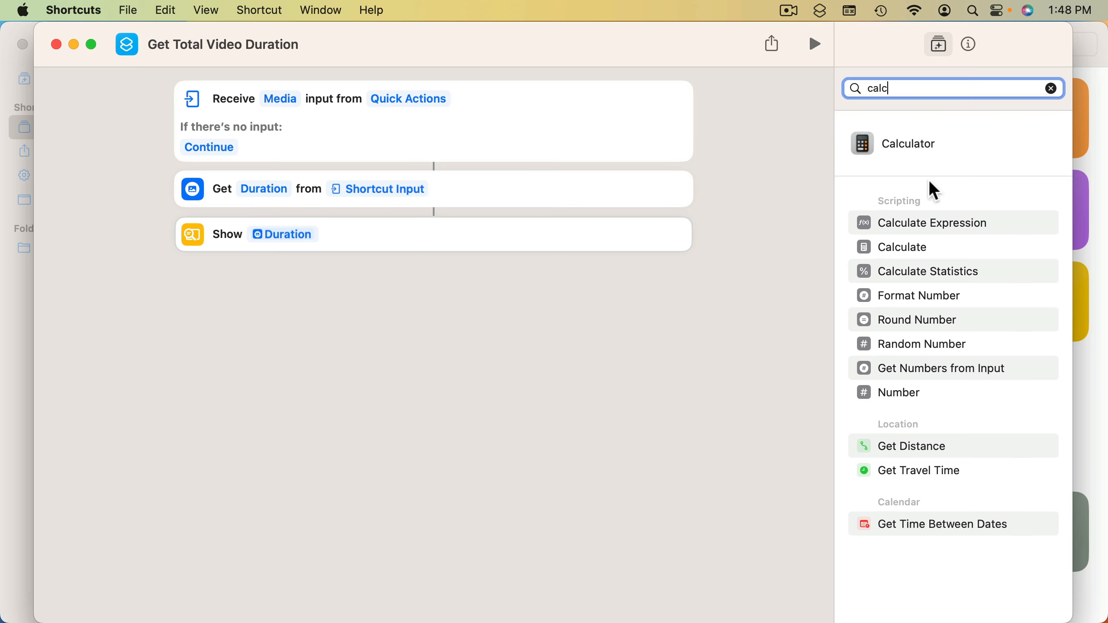
{"action": "left_click_drag", "start_coordinate": [924, 269], "coordinate": [644, 226]}
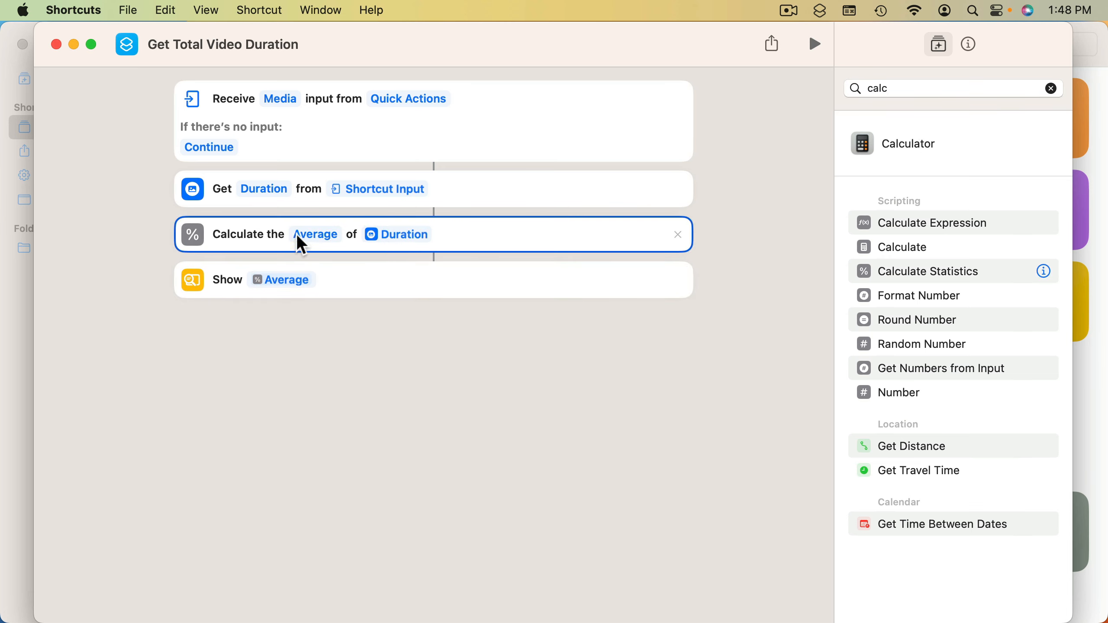
{"action": "left_click", "coordinate": [318, 233]}
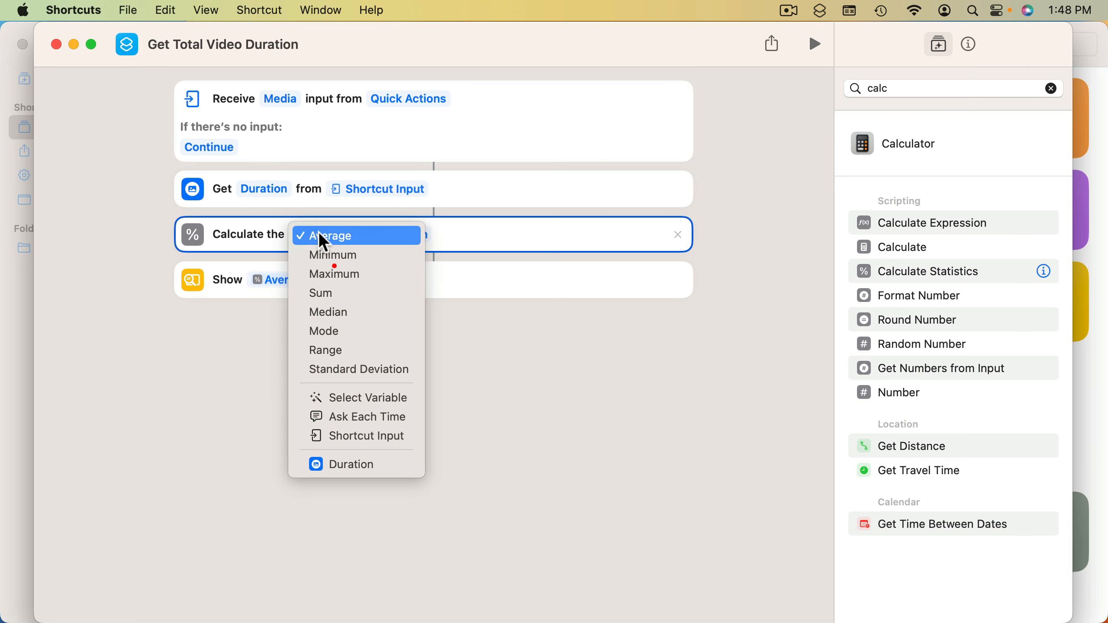
{"action": "left_click", "coordinate": [328, 291]}
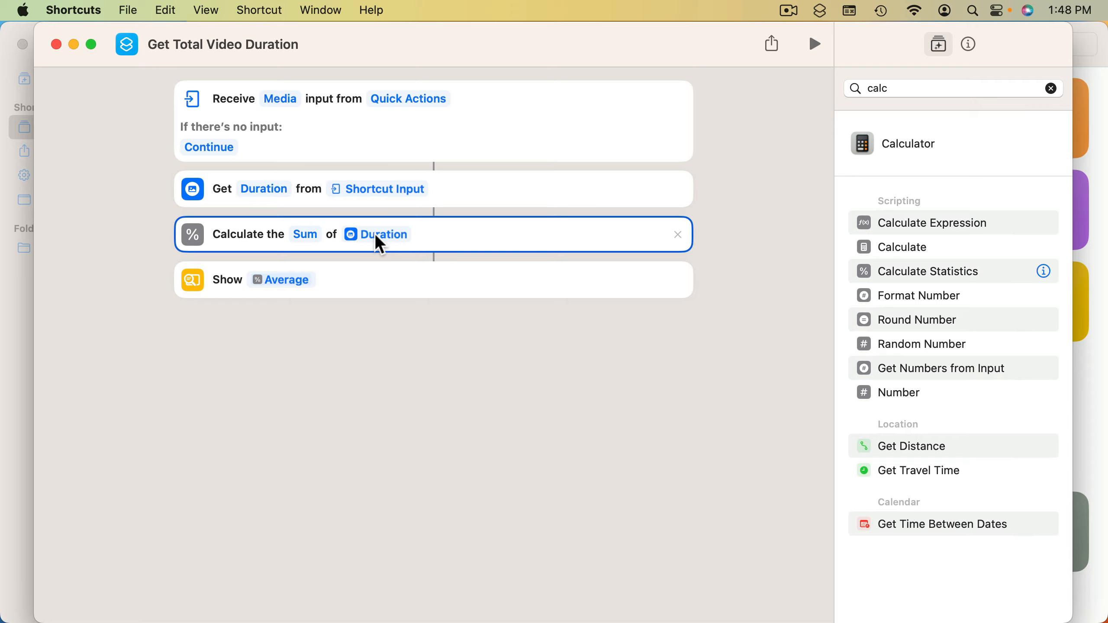
Return to Finder, test the updated Get Total Video Duration quick action on the four selected videos, and dismiss the result
{"action": "key", "text": "super+h"}
{"action": "right_click", "coordinate": [450, 121]}
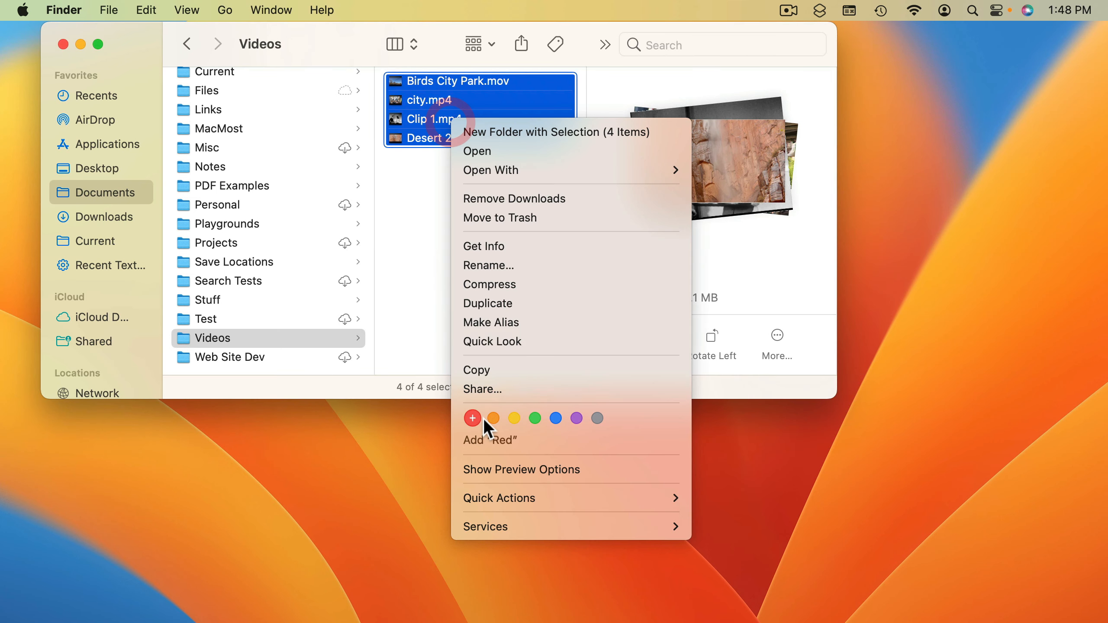
{"action": "mouse_move", "coordinate": [625, 493]}
{"action": "left_click", "coordinate": [726, 498]}
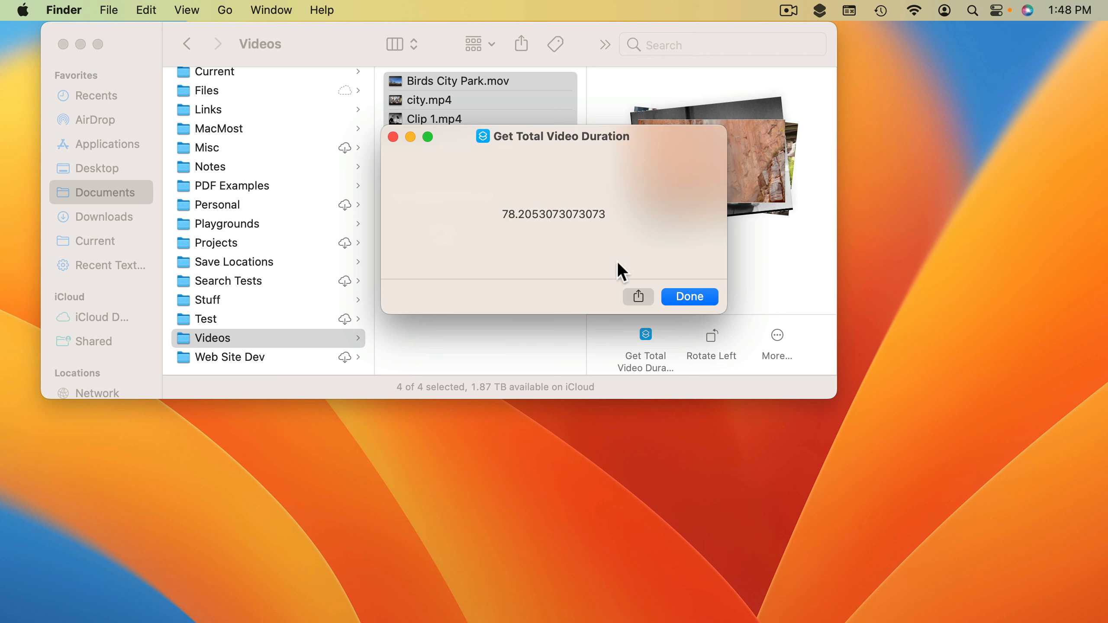
{"action": "left_click", "coordinate": [697, 302]}
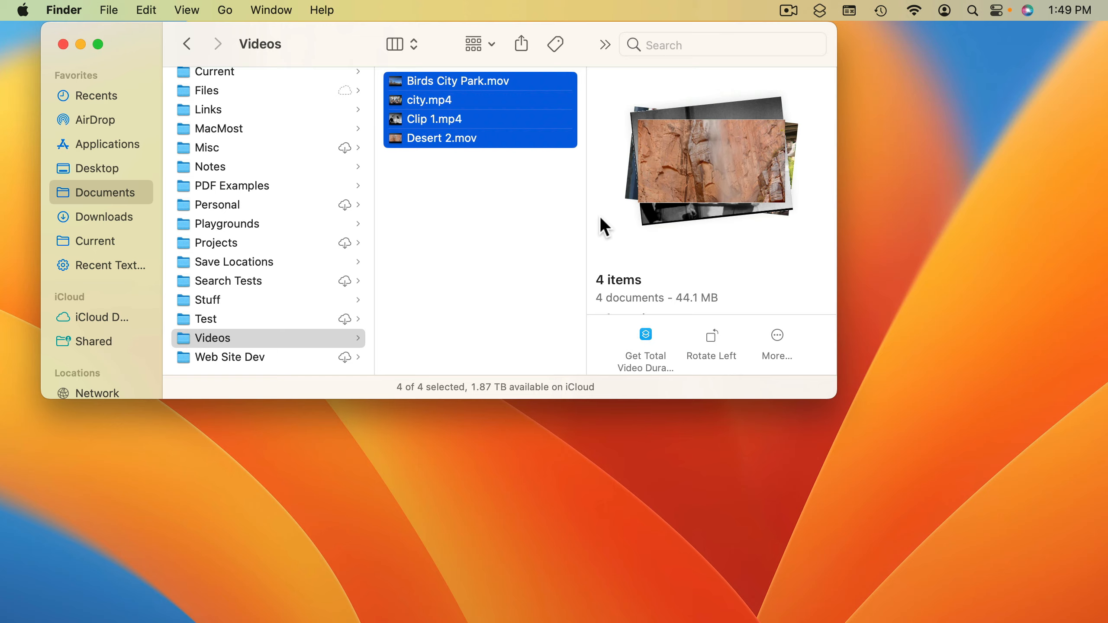
Switch to Shortcuts, search the actions for "round", and insert Round Number between the Calculate Statistics and Show Result actions
{"action": "key", "text": "super+Tab"}
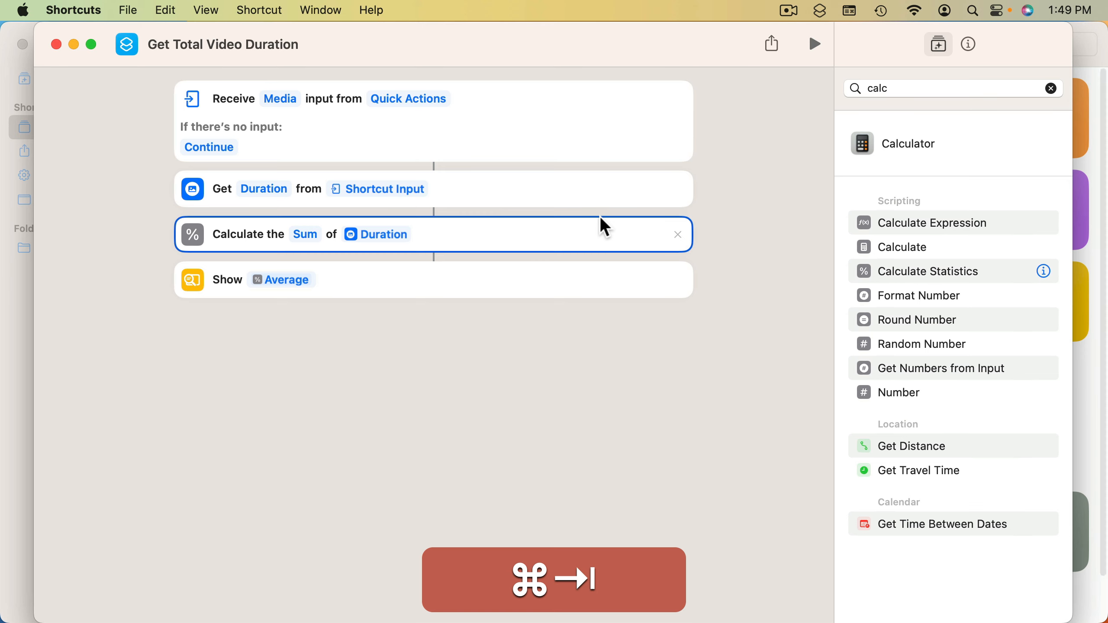
{"action": "left_click", "coordinate": [889, 89]}
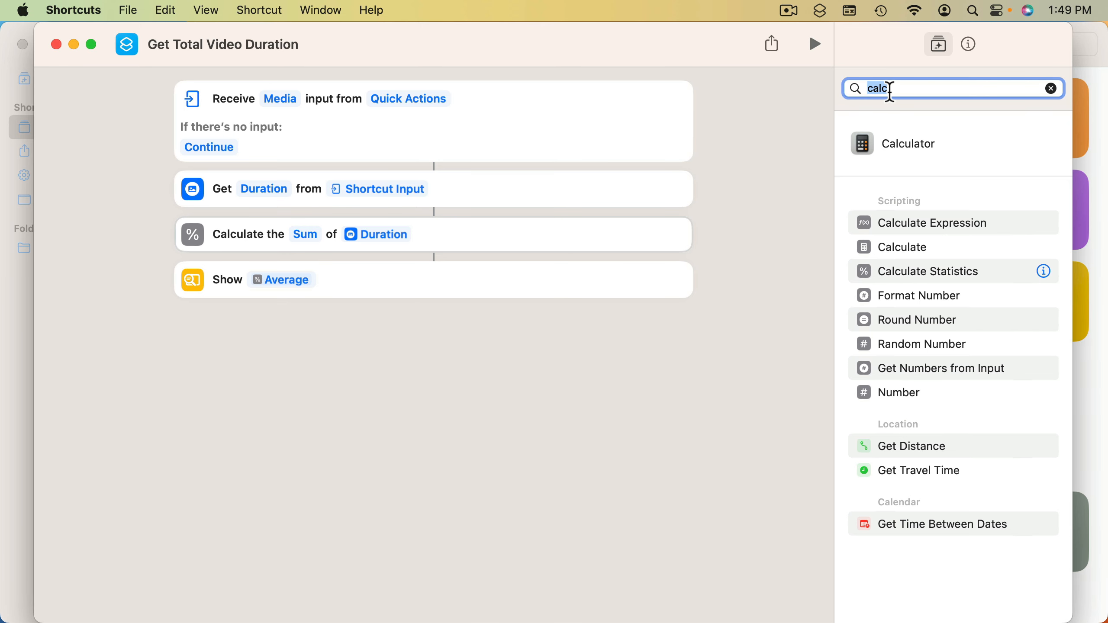
{"action": "type", "text": "round"}
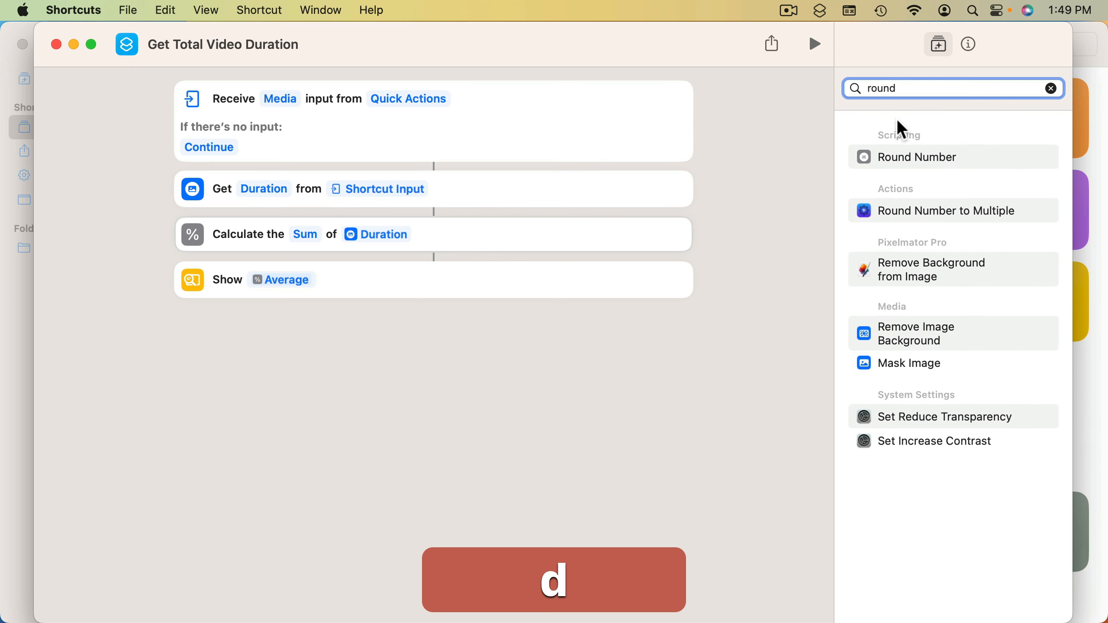
{"action": "left_click_drag", "start_coordinate": [897, 156], "coordinate": [459, 290]}
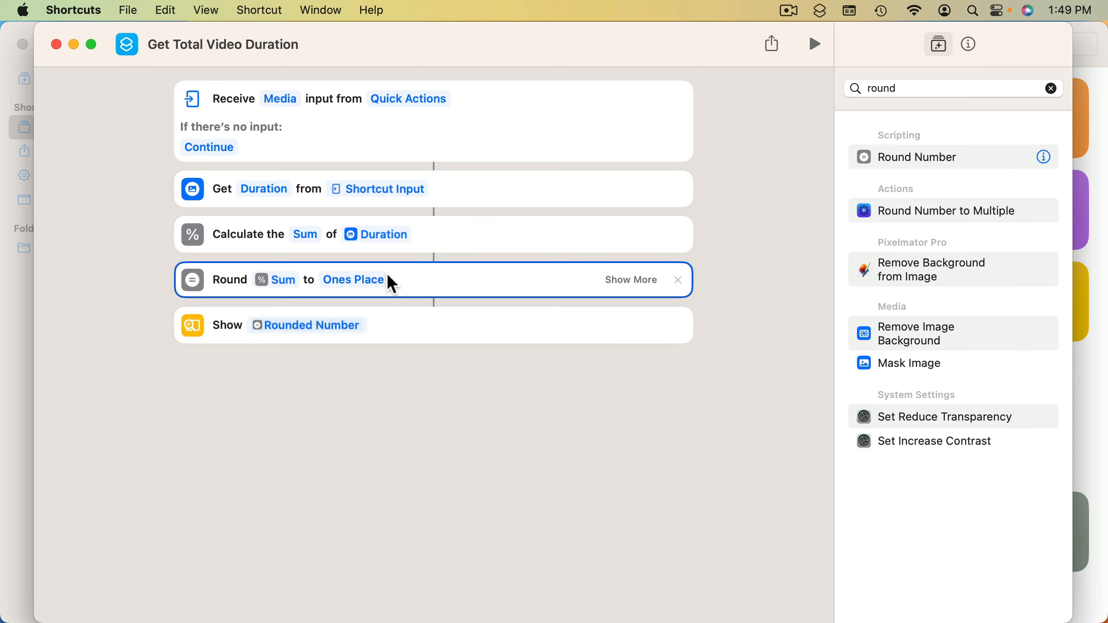
Clear the variable from the Show action and enter the text "Total Run Time:" in its place
{"action": "left_click", "coordinate": [294, 327]}
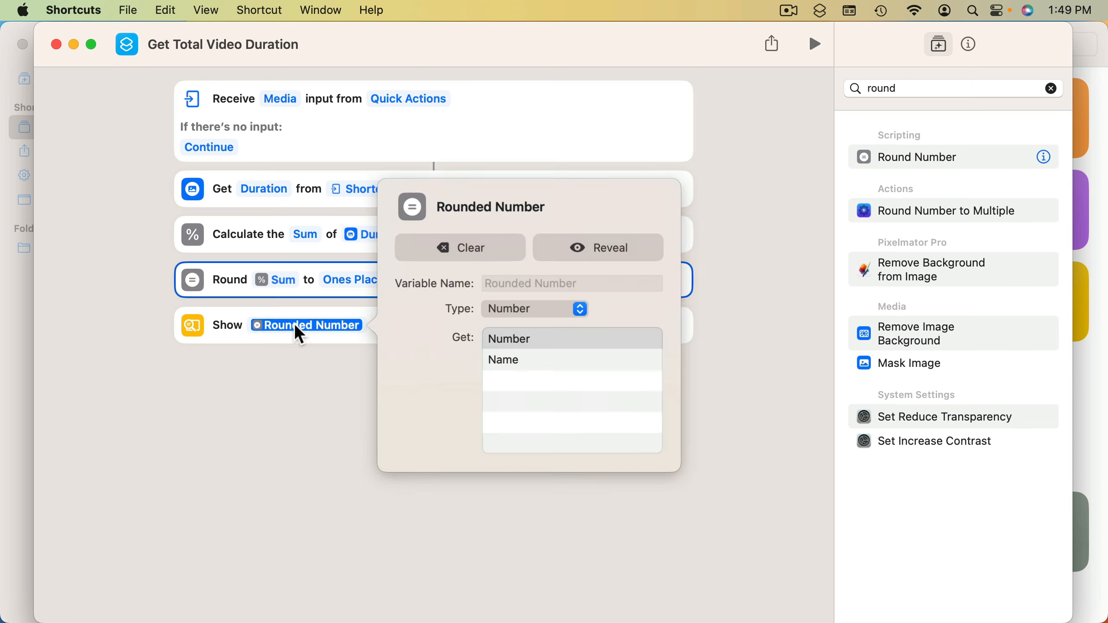
{"action": "left_click", "coordinate": [444, 251]}
{"action": "left_click", "coordinate": [267, 334]}
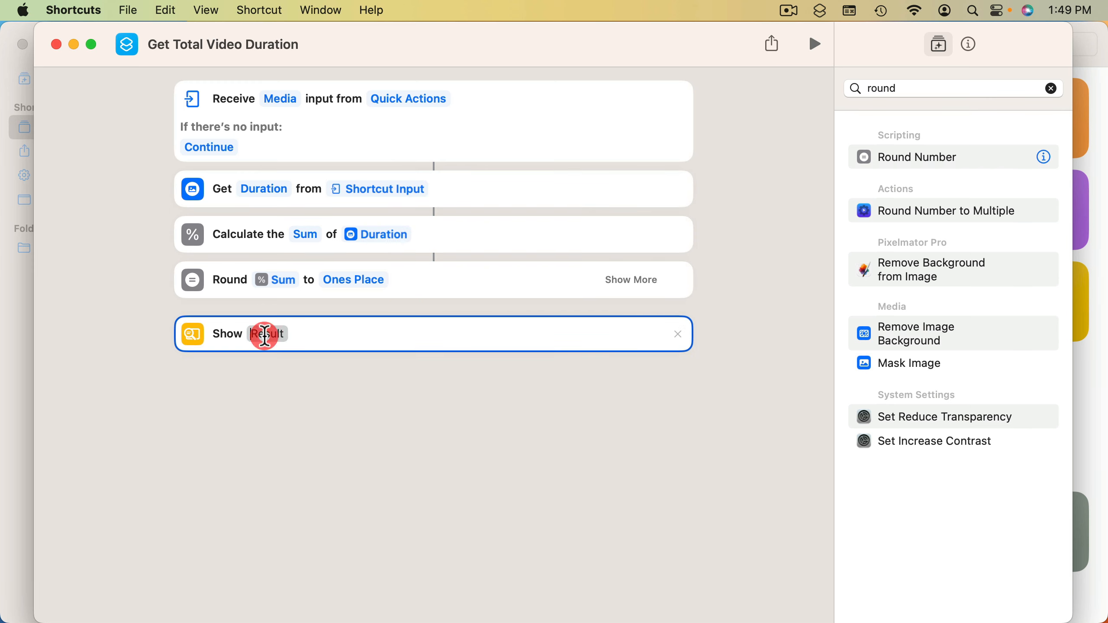
{"action": "type", "text": "Total "}
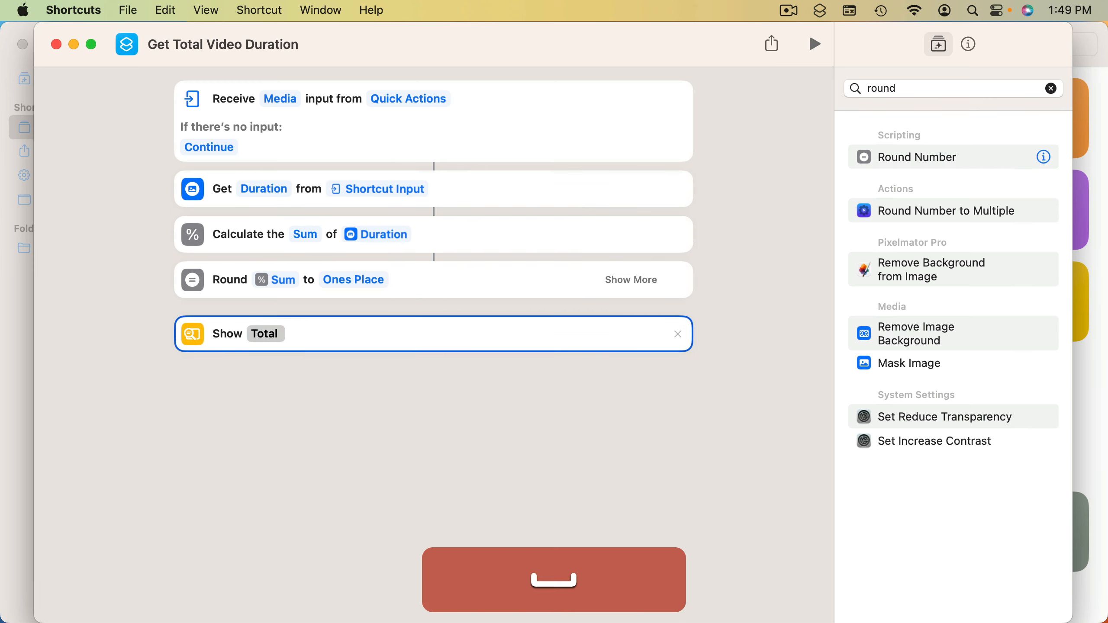
{"action": "type", "text": "Run Time:"}
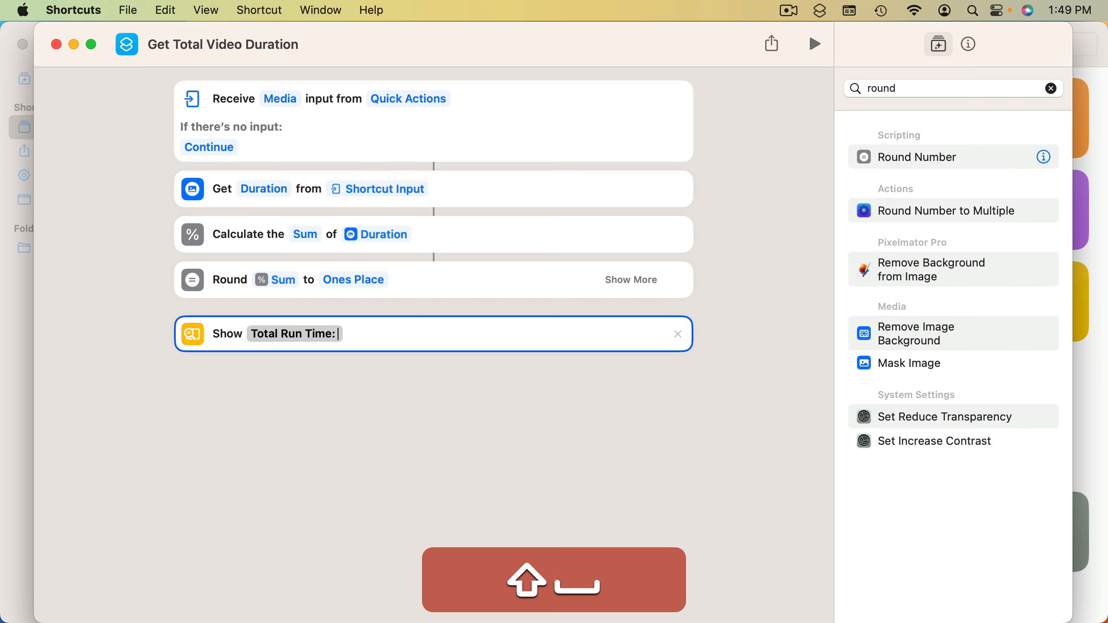
Insert the Rounded Number variable after "Total Run Time:" in the Show action and follow it with the text "Minutes."
{"action": "right_click", "coordinate": [352, 336]}
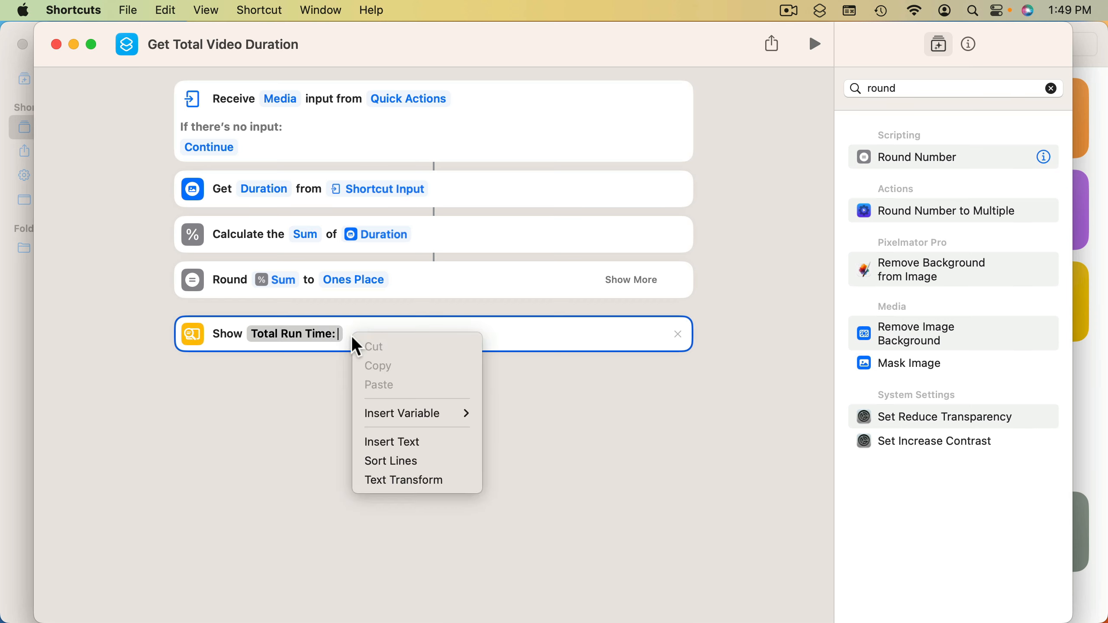
{"action": "mouse_move", "coordinate": [395, 413]}
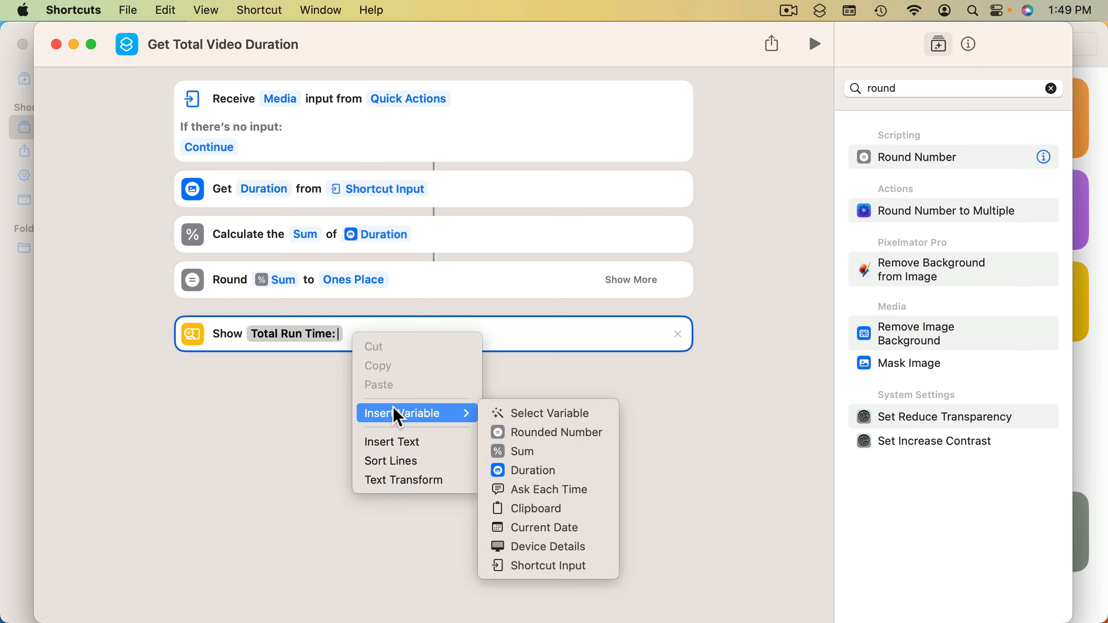
{"action": "left_click", "coordinate": [519, 413]}
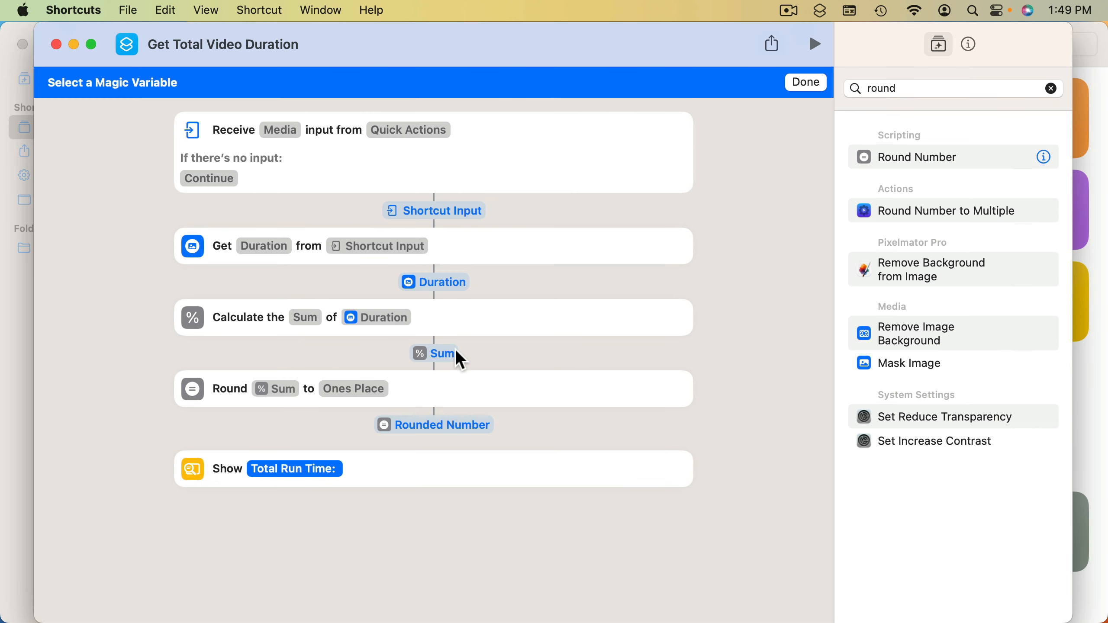
{"action": "left_click", "coordinate": [451, 424]}
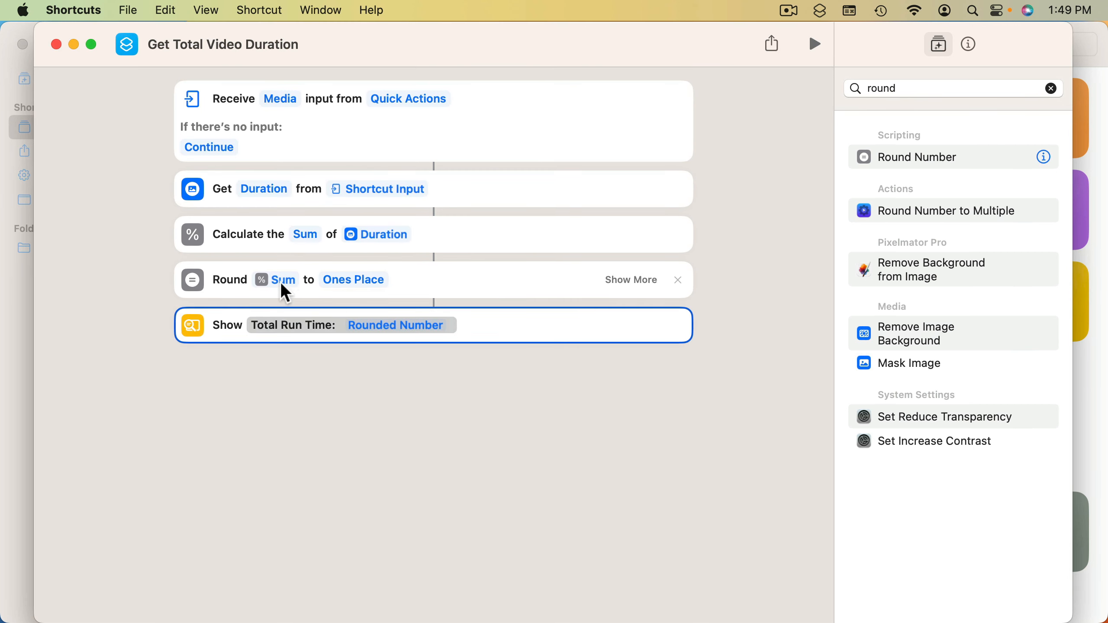
{"action": "type", "text": "Number "}
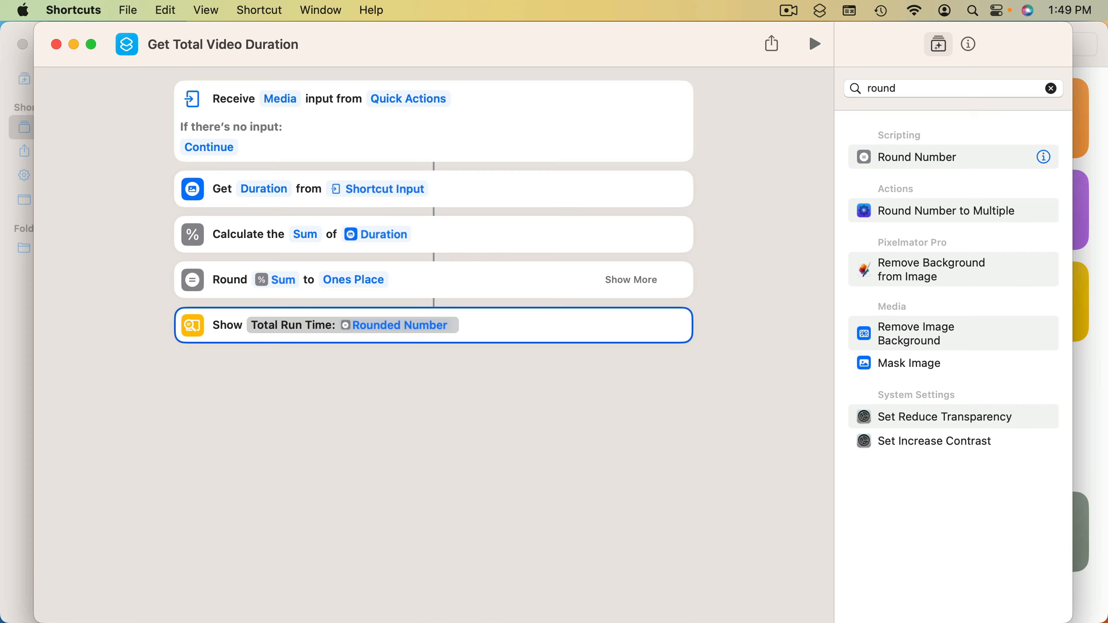
{"action": "type", "text": "Minutes"}
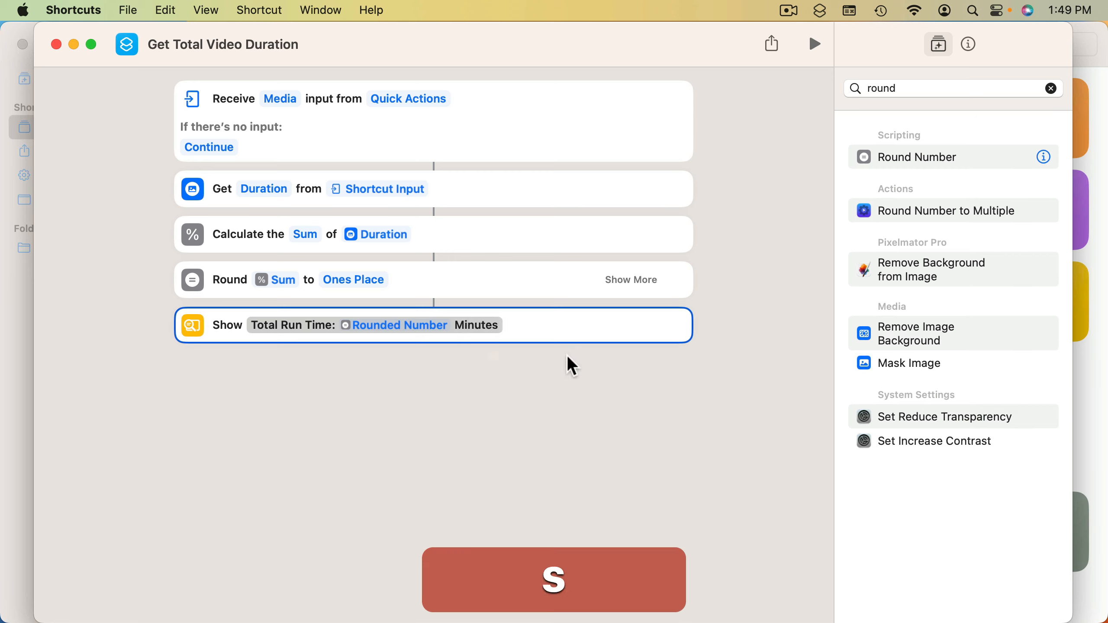
{"action": "type", "text": "."}
{"action": "left_click", "coordinate": [601, 389]}
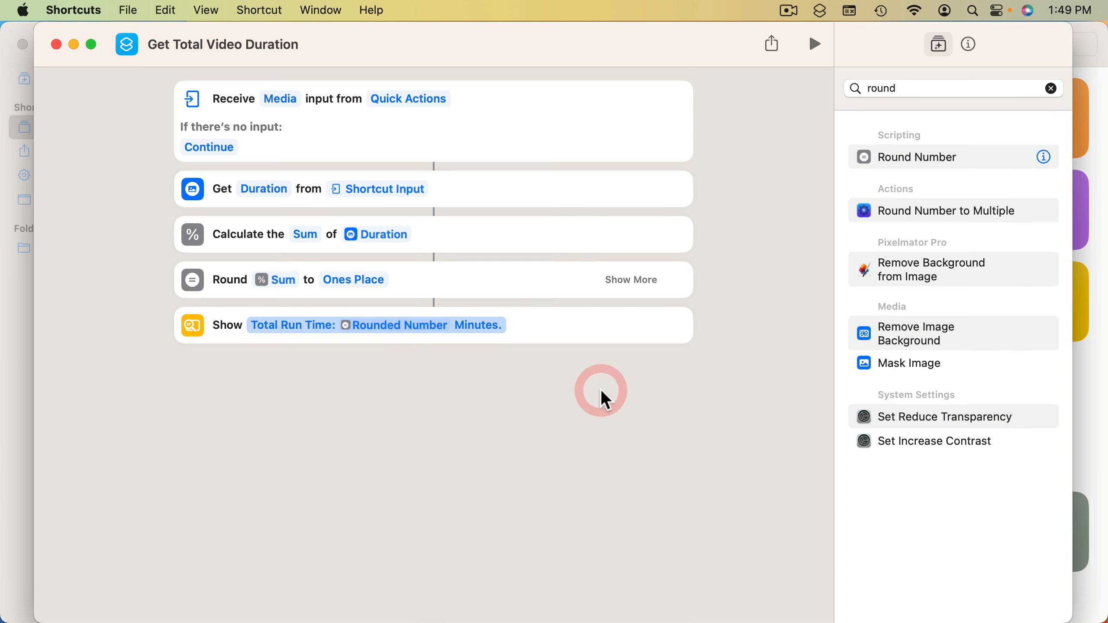
Return to Finder, run Get Total Video Duration on the four selected videos, and dismiss the result
{"action": "key", "text": "super+h"}
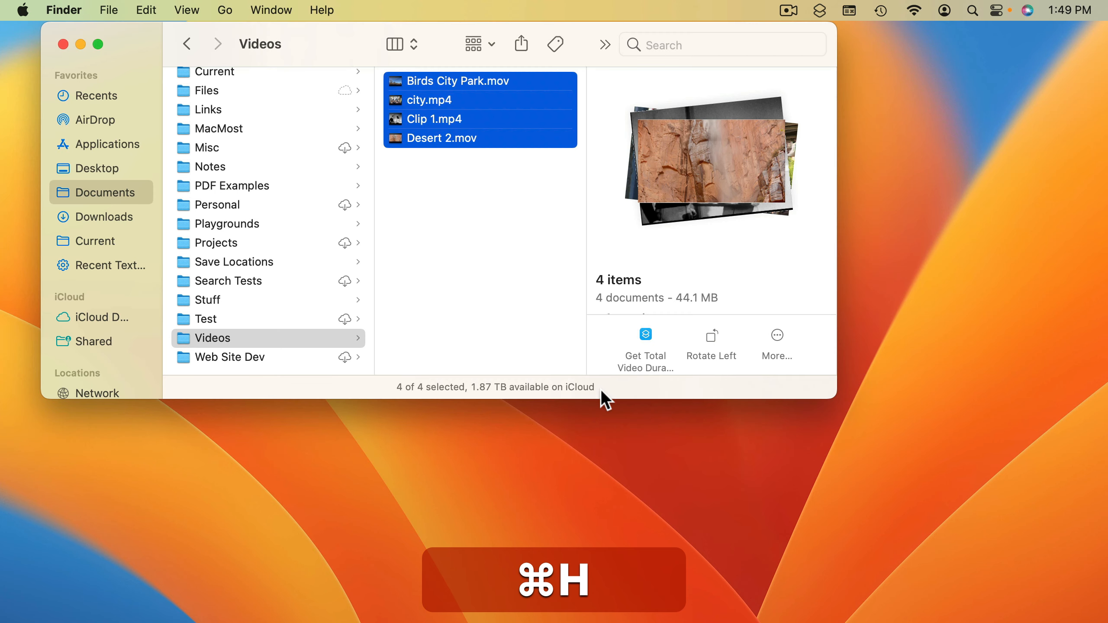
{"action": "right_click", "coordinate": [440, 125]}
{"action": "mouse_move", "coordinate": [519, 506]}
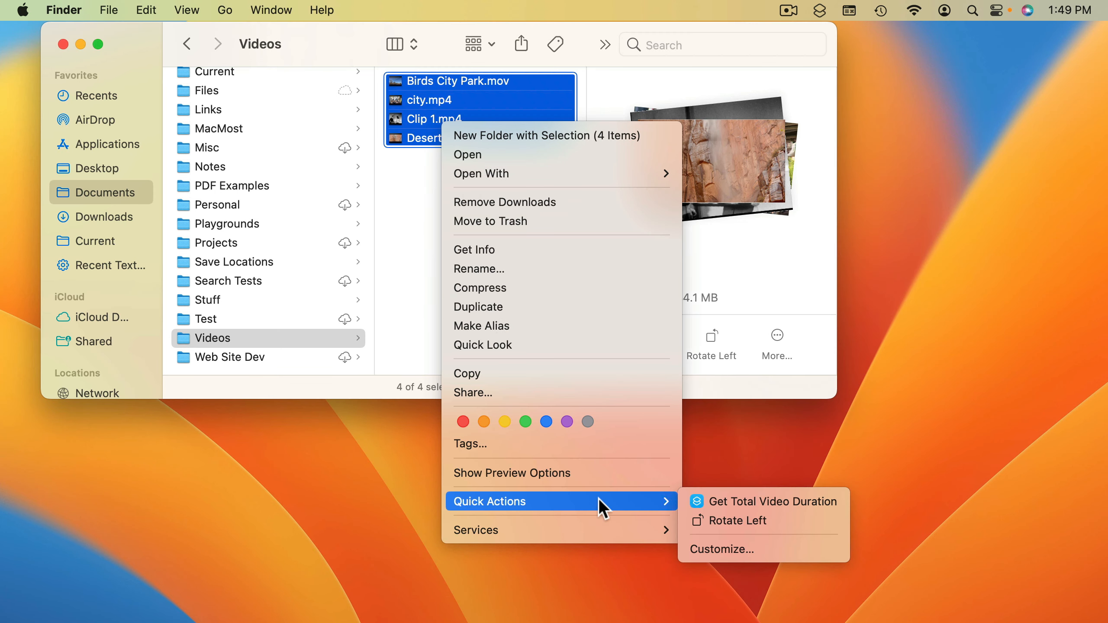
{"action": "left_click", "coordinate": [696, 505]}
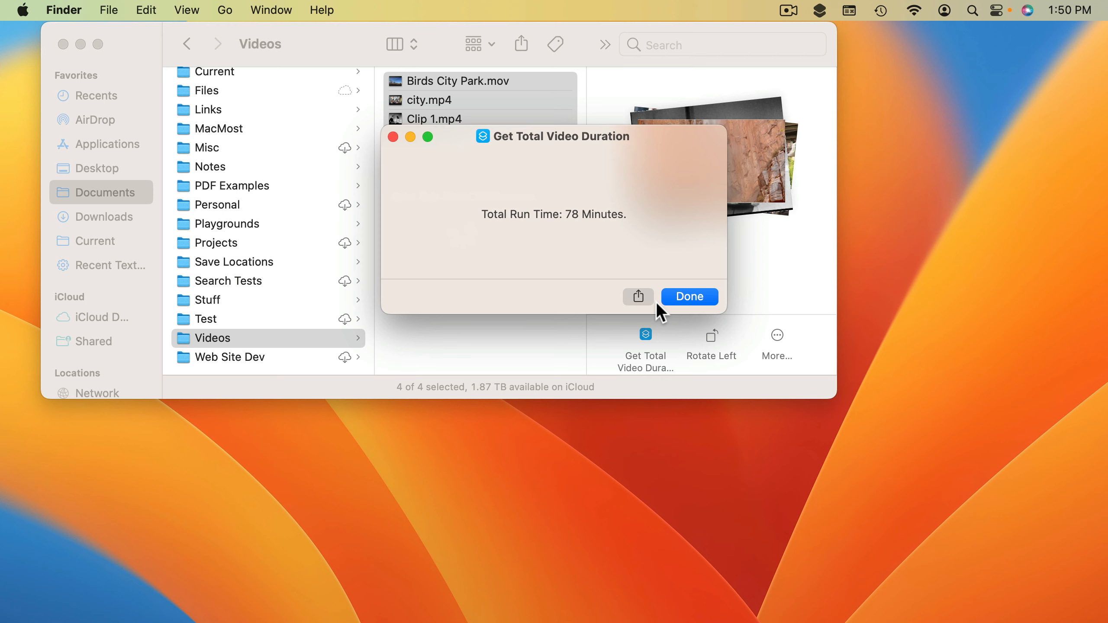
{"action": "left_click", "coordinate": [688, 303]}
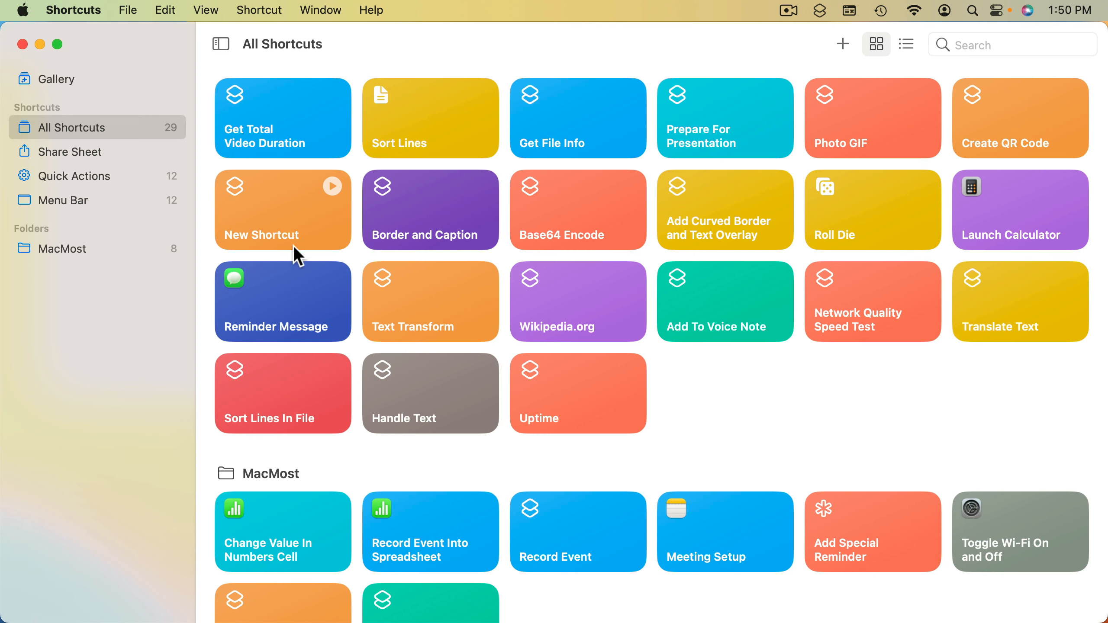
In Shortcuts, create a new shortcut named "Add Clipboard To Note" and enable Pin in Menu Bar for it
{"action": "left_click", "coordinate": [841, 42]}
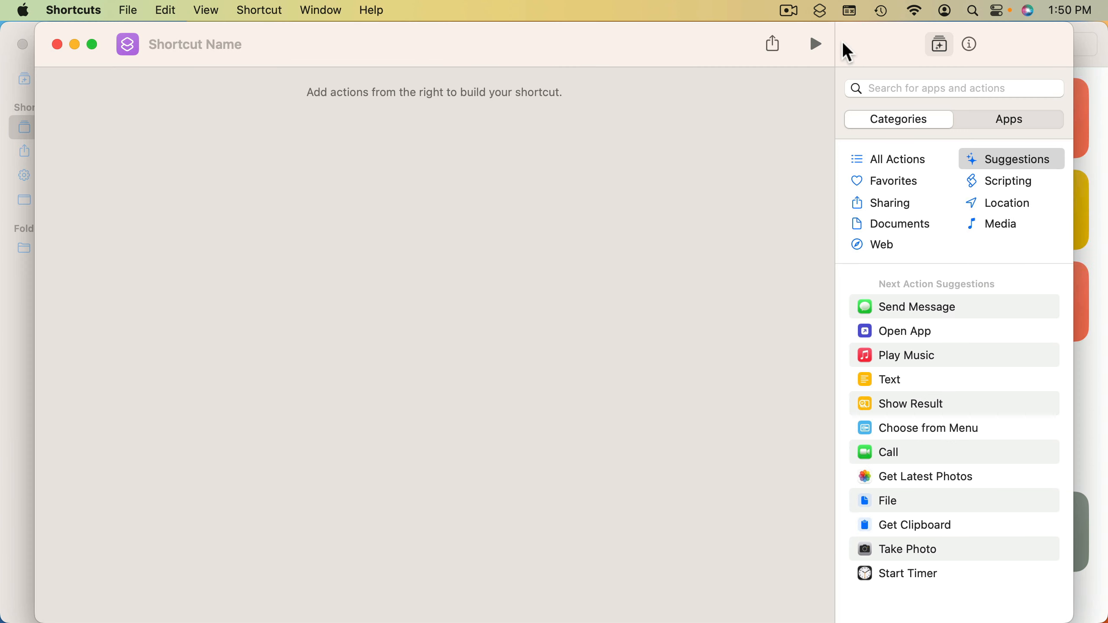
{"action": "left_click", "coordinate": [181, 44]}
{"action": "type", "text": "Add Cl"}
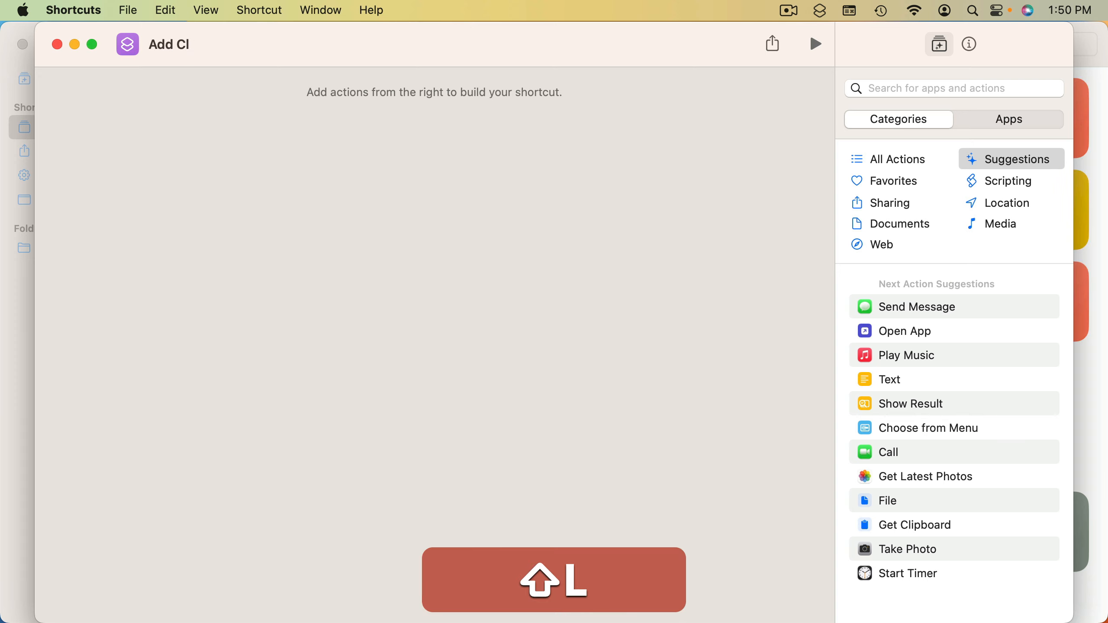
{"action": "type", "text": "ipboard To Note"}
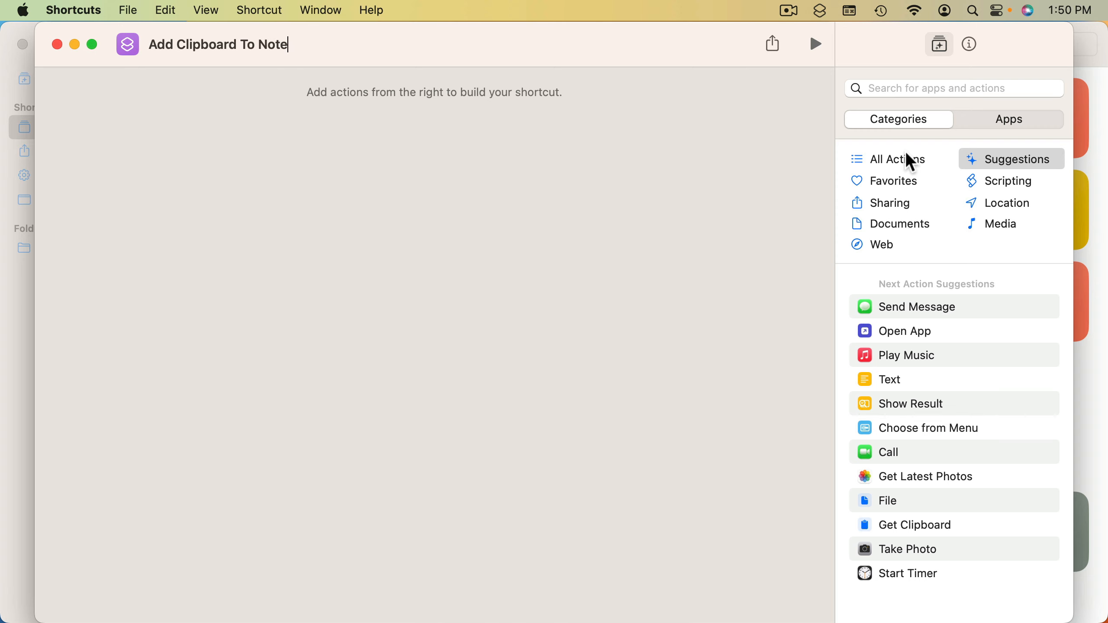
{"action": "left_click", "coordinate": [971, 44]}
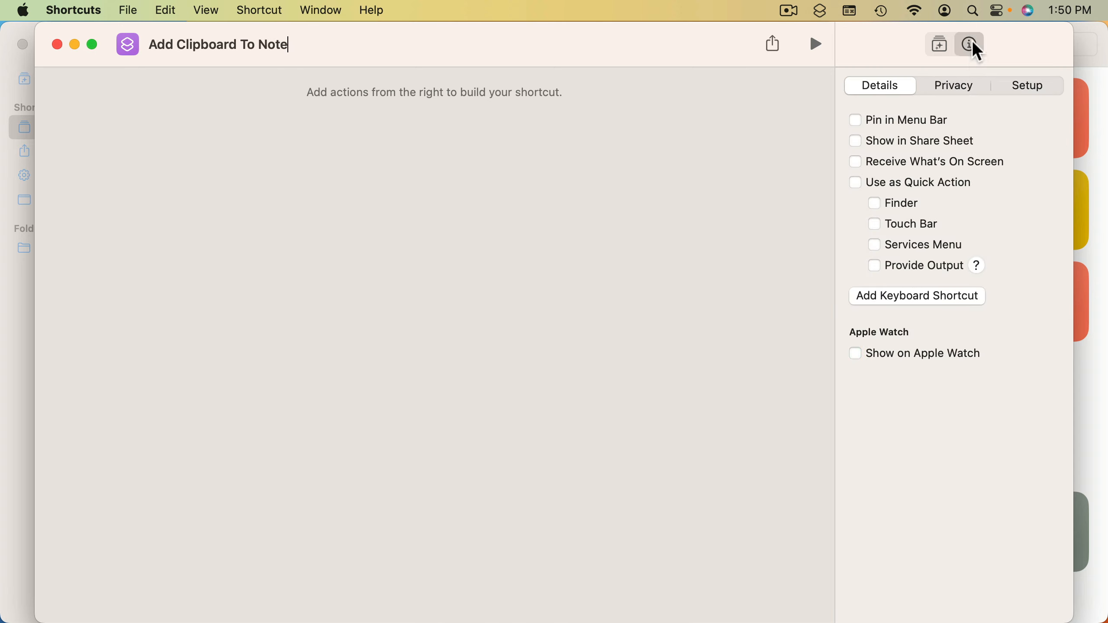
{"action": "left_click", "coordinate": [855, 121]}
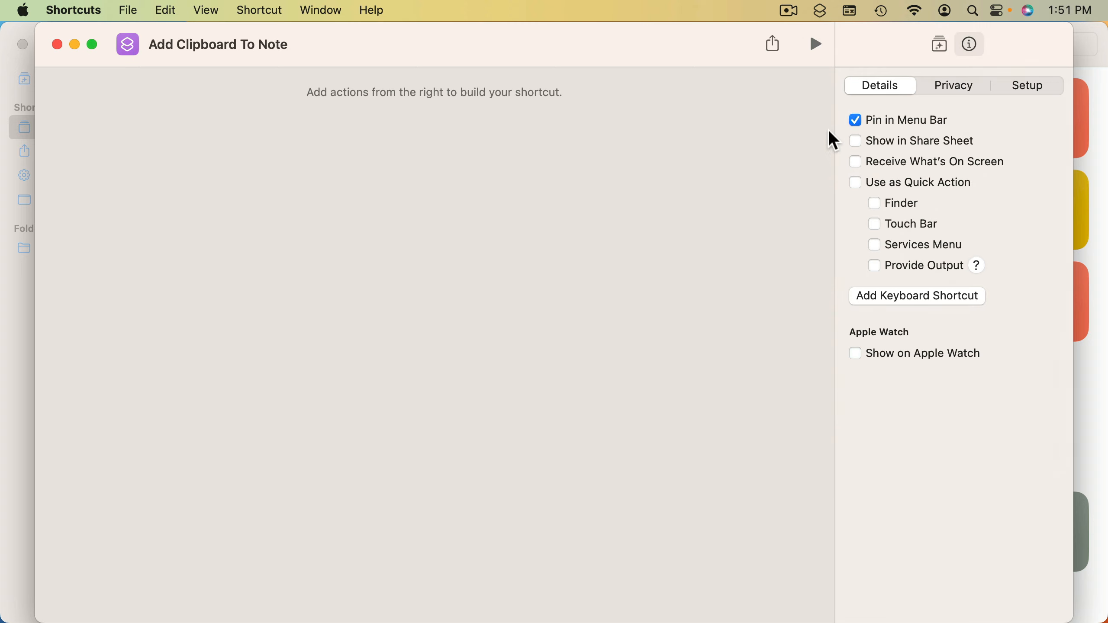
Search the available actions for "clip" and add Get Clipboard as the shortcut's first action
{"action": "left_click", "coordinate": [940, 45]}
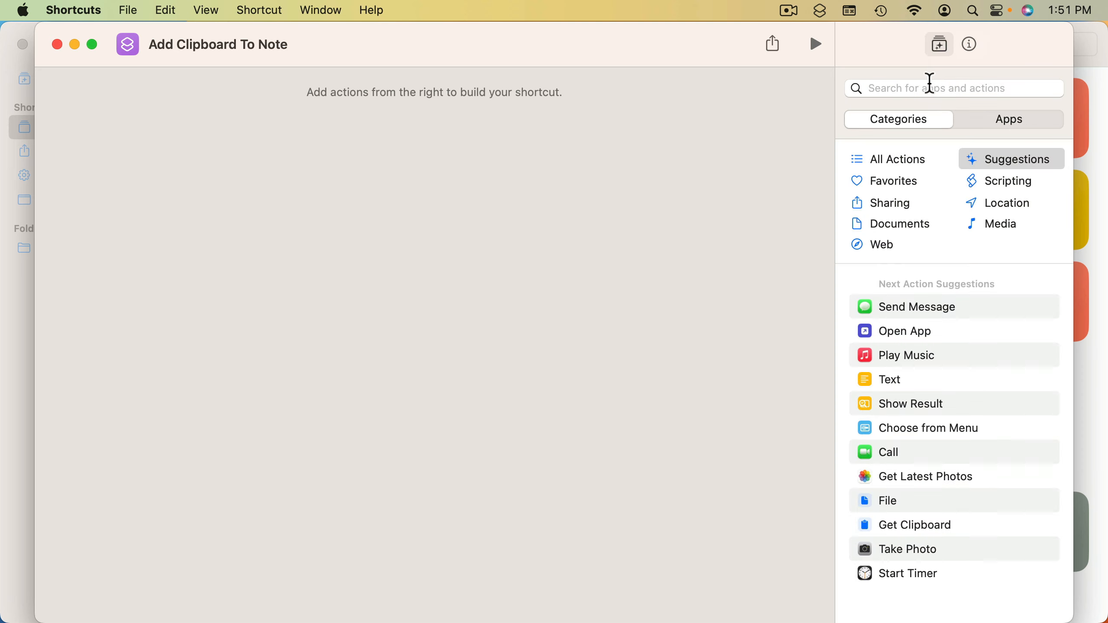
{"action": "left_click", "coordinate": [923, 89]}
{"action": "type", "text": "clip"}
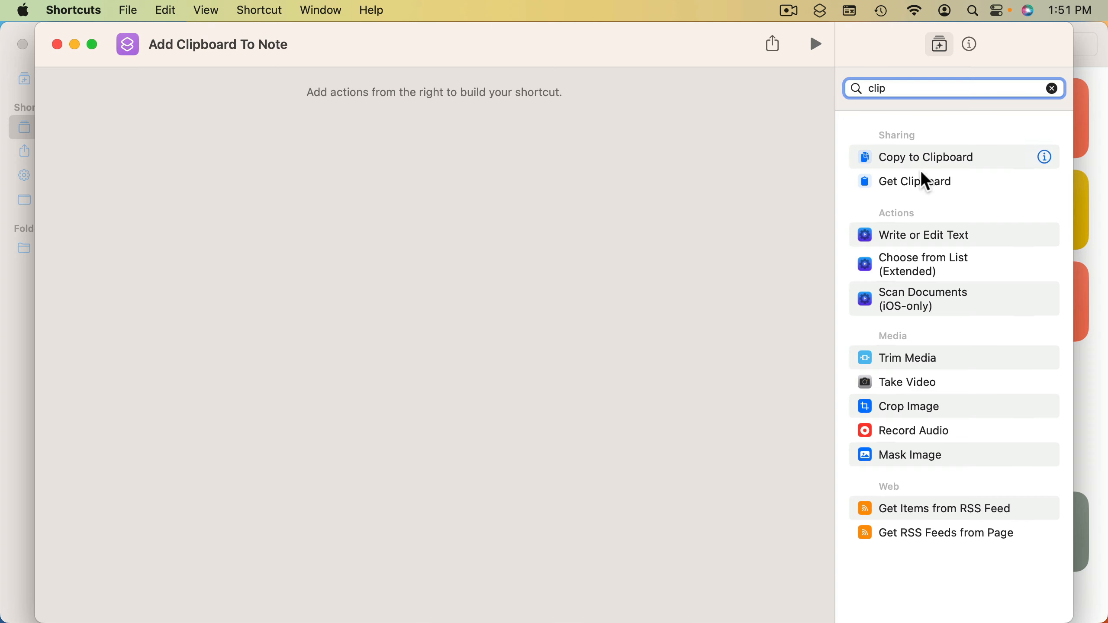
{"action": "double_click", "coordinate": [907, 184]}
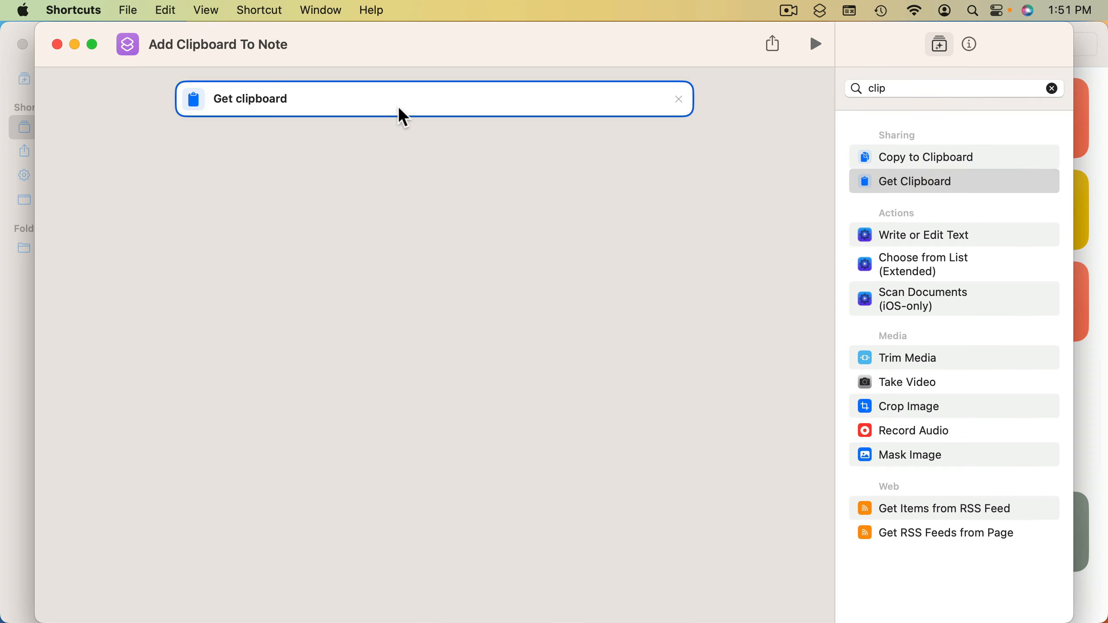
Find the Append to Note action among the Notes app's actions, add it after Get Clipboard, and set its target to Test Note
{"action": "left_click", "coordinate": [879, 87]}
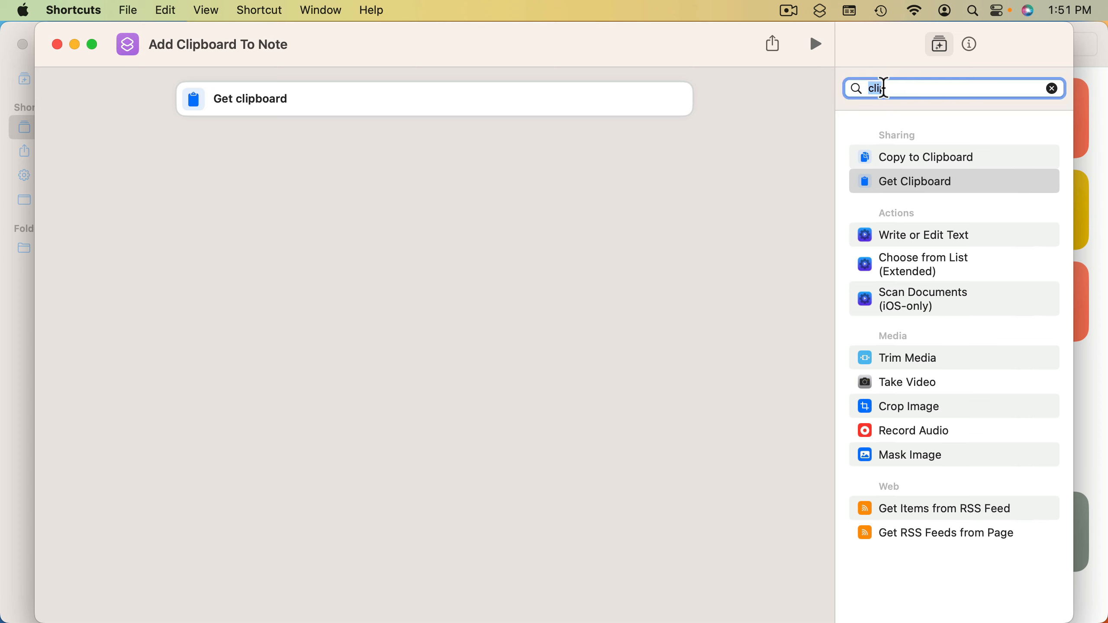
{"action": "type", "text": "note"}
{"action": "key", "text": "super+a"}
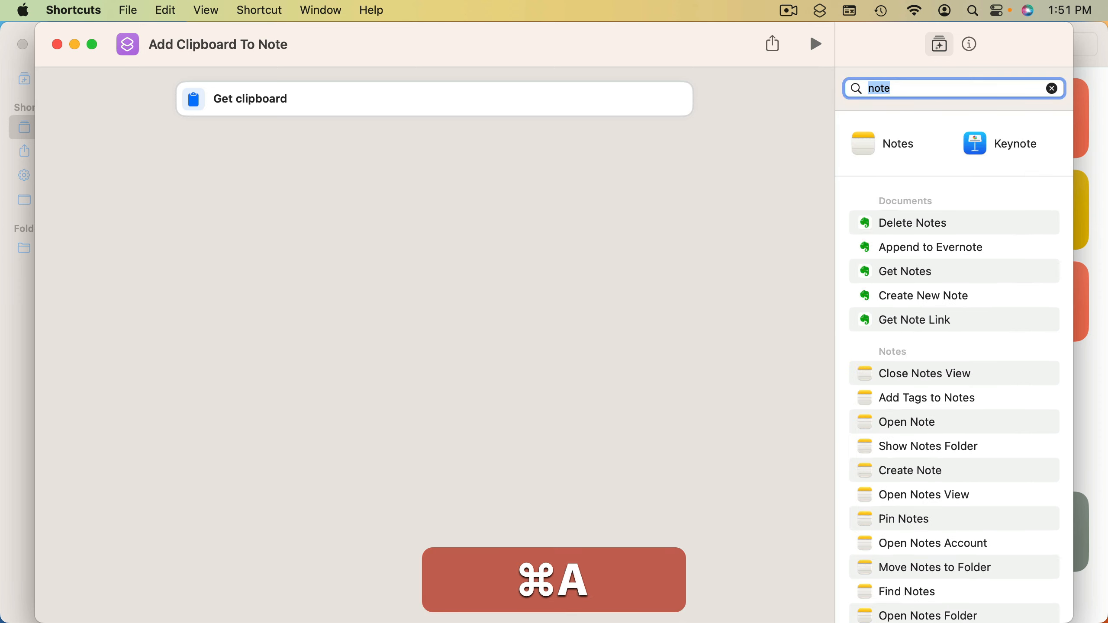
{"action": "key", "text": "super+BackSpace"}
{"action": "left_click", "coordinate": [992, 117]}
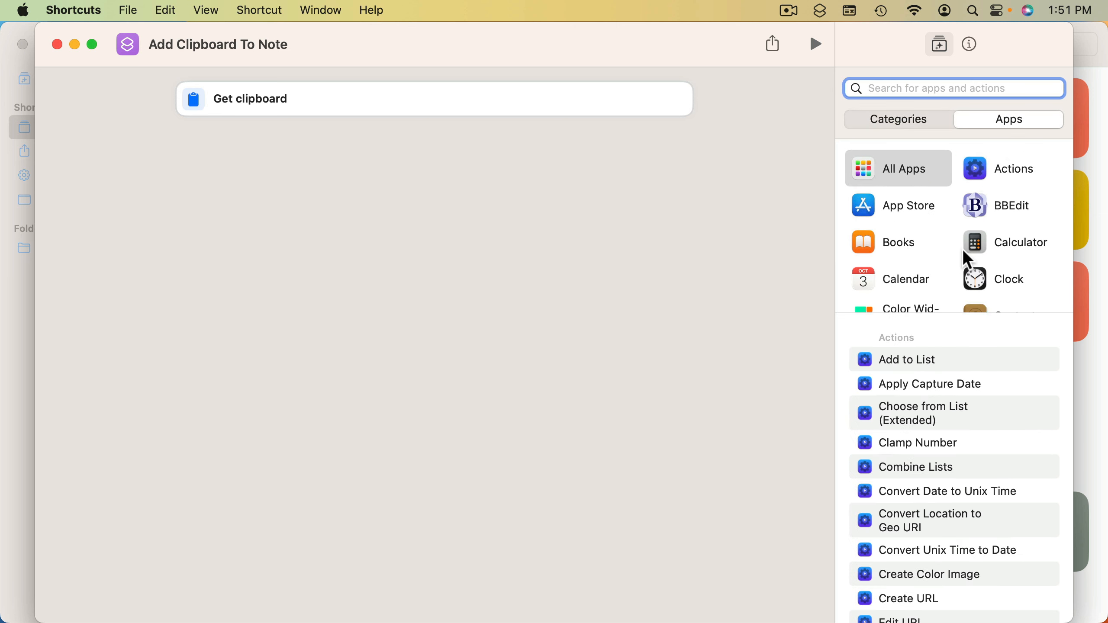
{"action": "scroll", "coordinate": [967, 260], "scroll_direction": "down", "scroll_amount": 10}
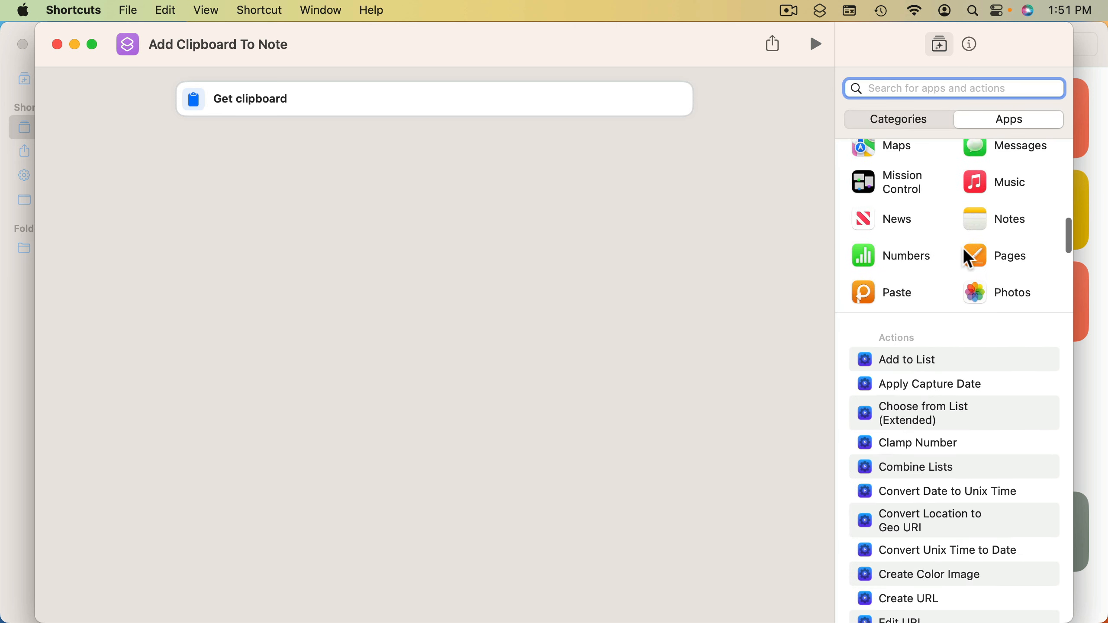
{"action": "left_click", "coordinate": [972, 231]}
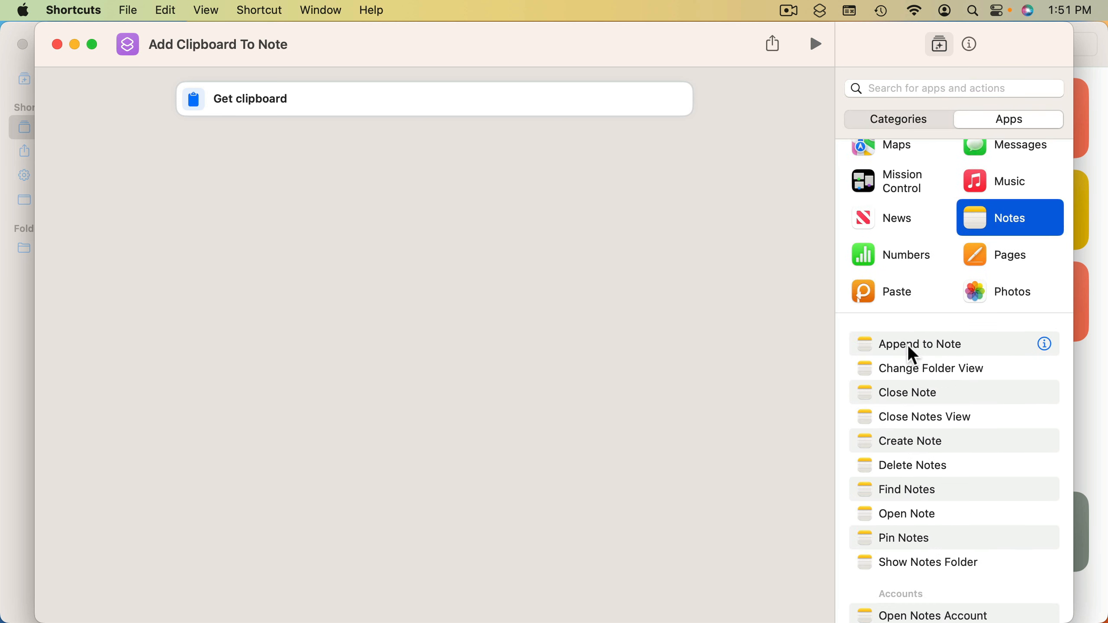
{"action": "double_click", "coordinate": [914, 354]}
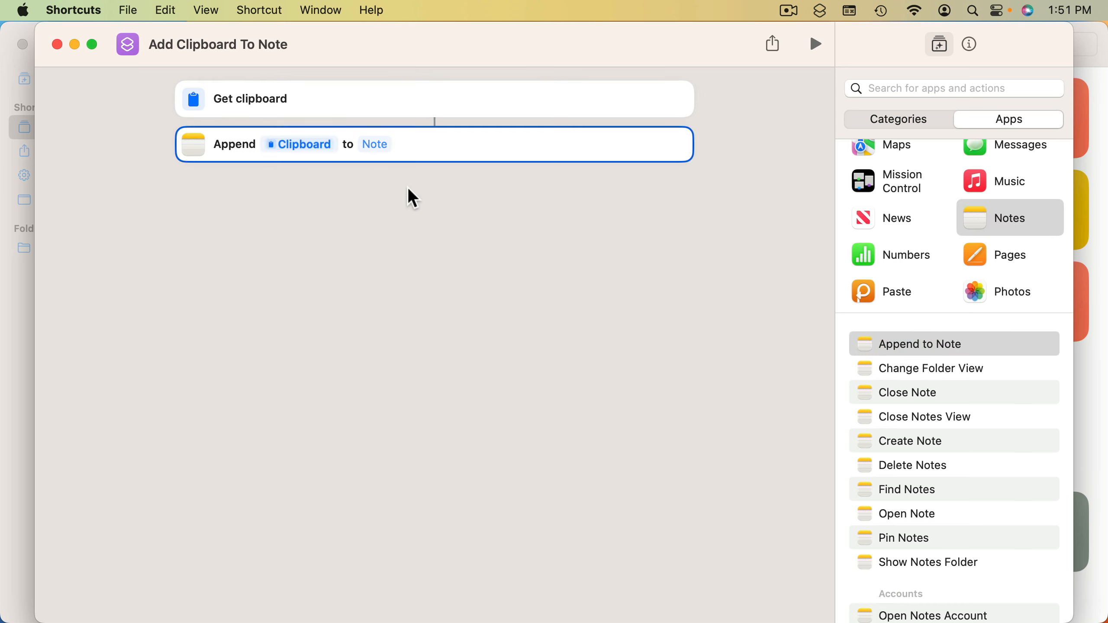
{"action": "left_click", "coordinate": [378, 145]}
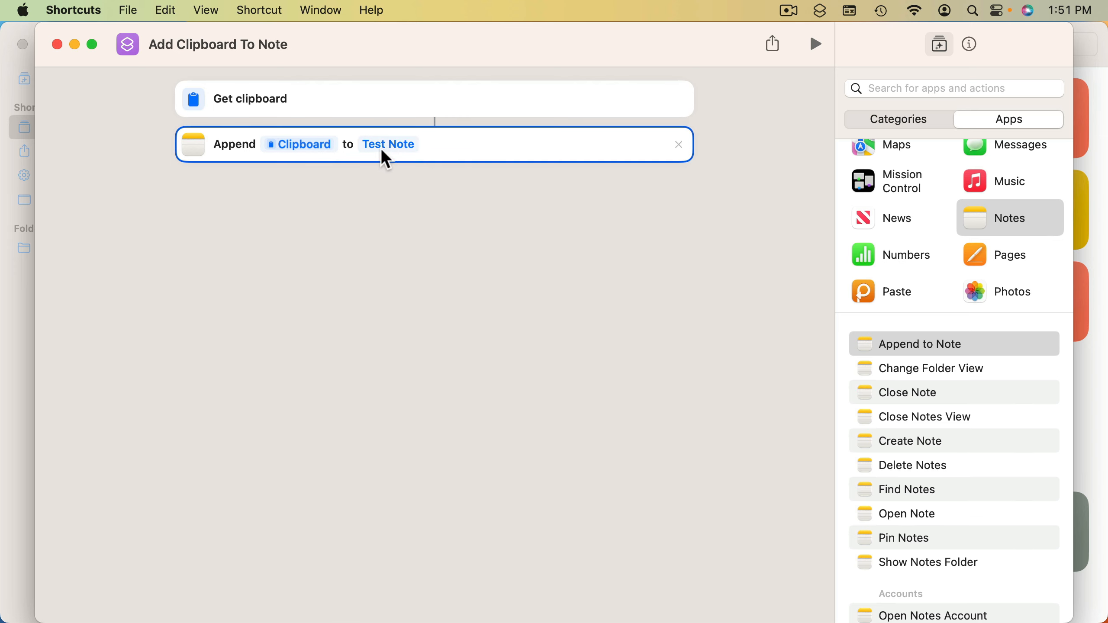
View Test Note in Notes, return to Shortcuts, and choose Add Clipboard To Note from the pinned shortcuts
{"action": "left_click", "coordinate": [412, 145]}
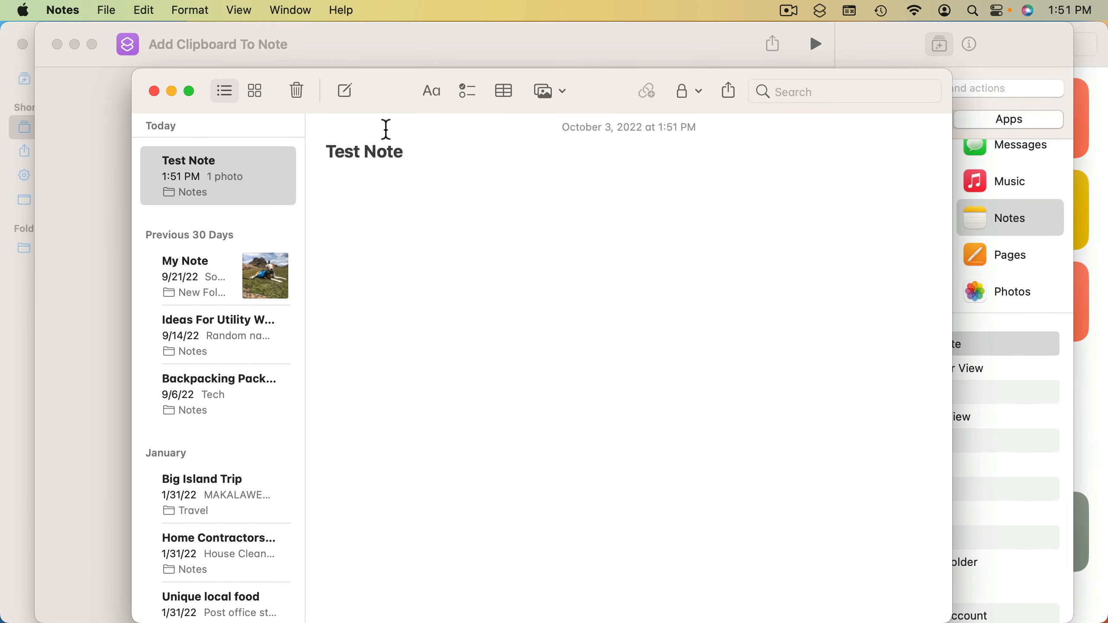
{"action": "left_click", "coordinate": [399, 40]}
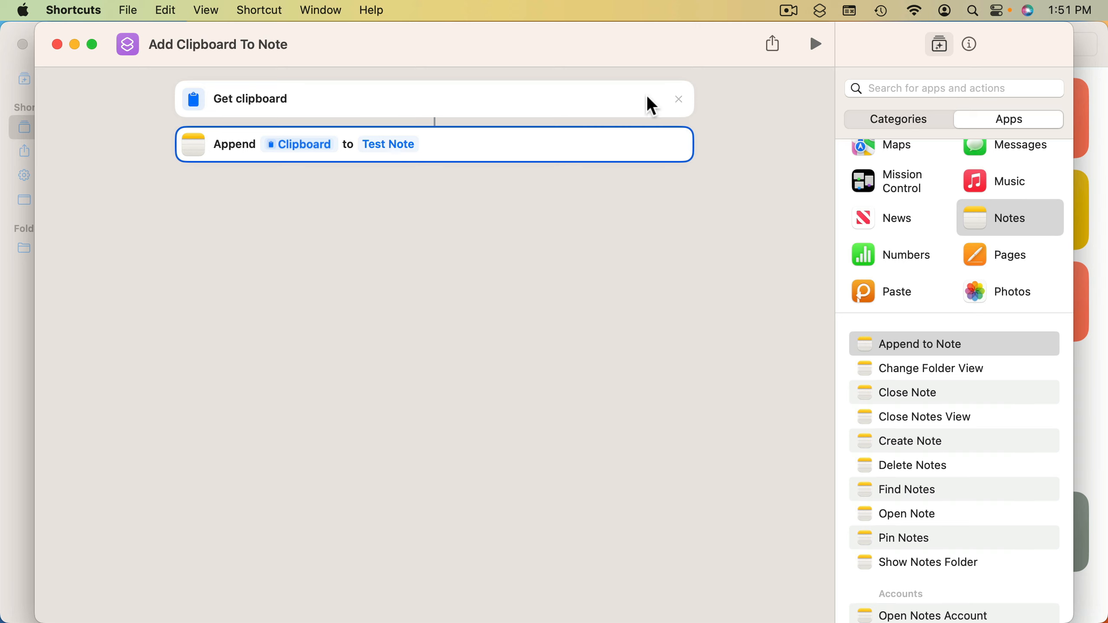
{"action": "left_click", "coordinate": [821, 11]}
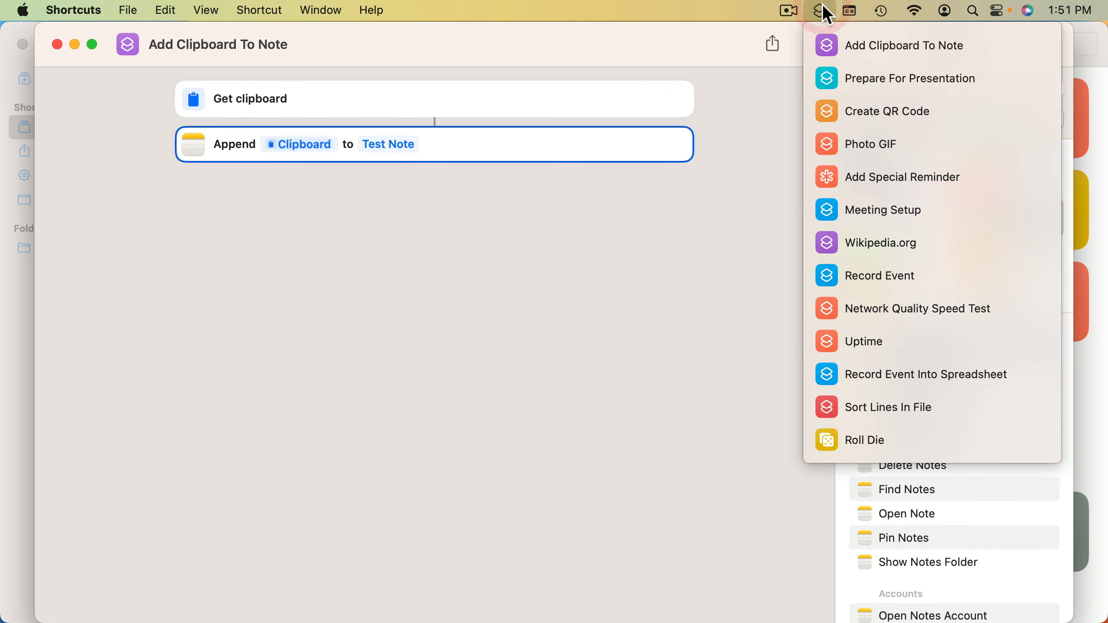
{"action": "left_click", "coordinate": [855, 49]}
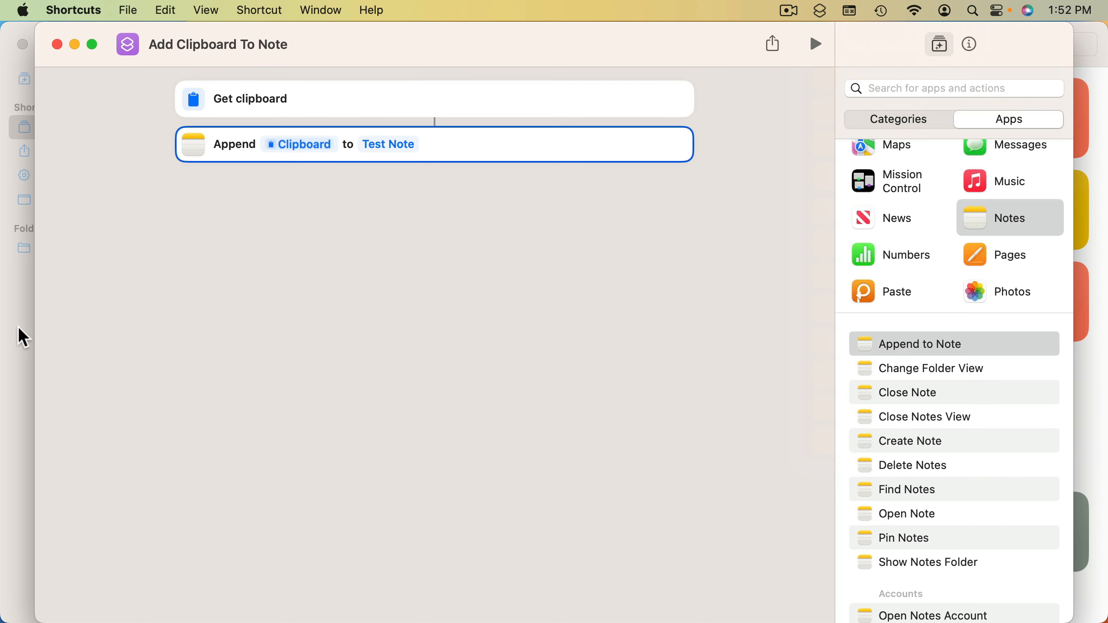
Switch to Safari, copy "macOS Ventura" from the page's main heading, and run Add Clipboard To Note from the pinned shortcuts
{"action": "left_click", "coordinate": [114, 604]}
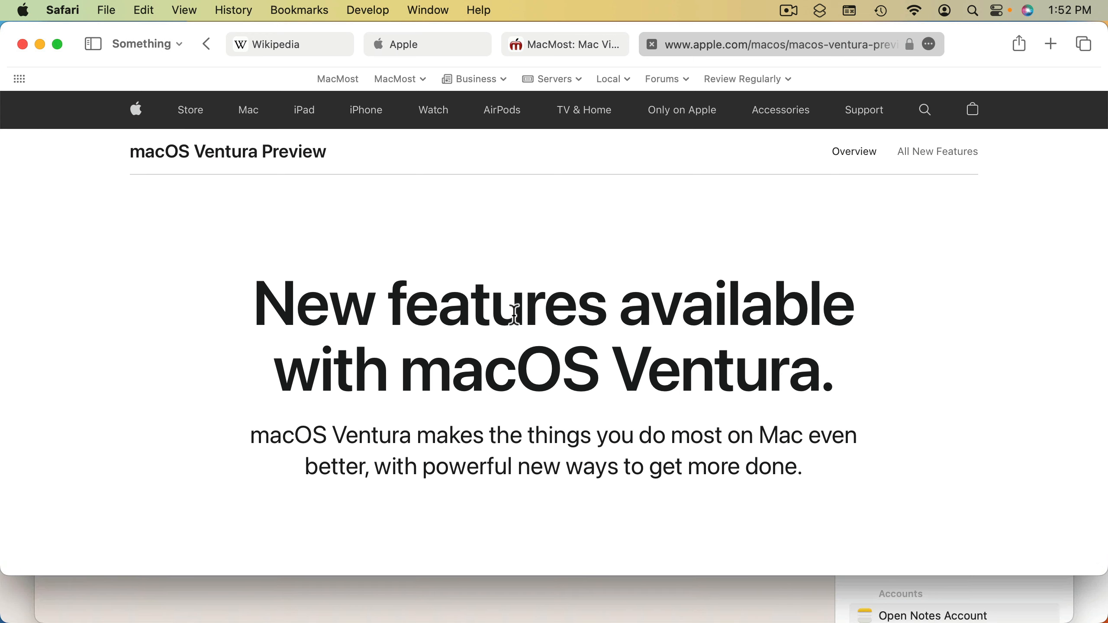
{"action": "double_click", "coordinate": [514, 369]}
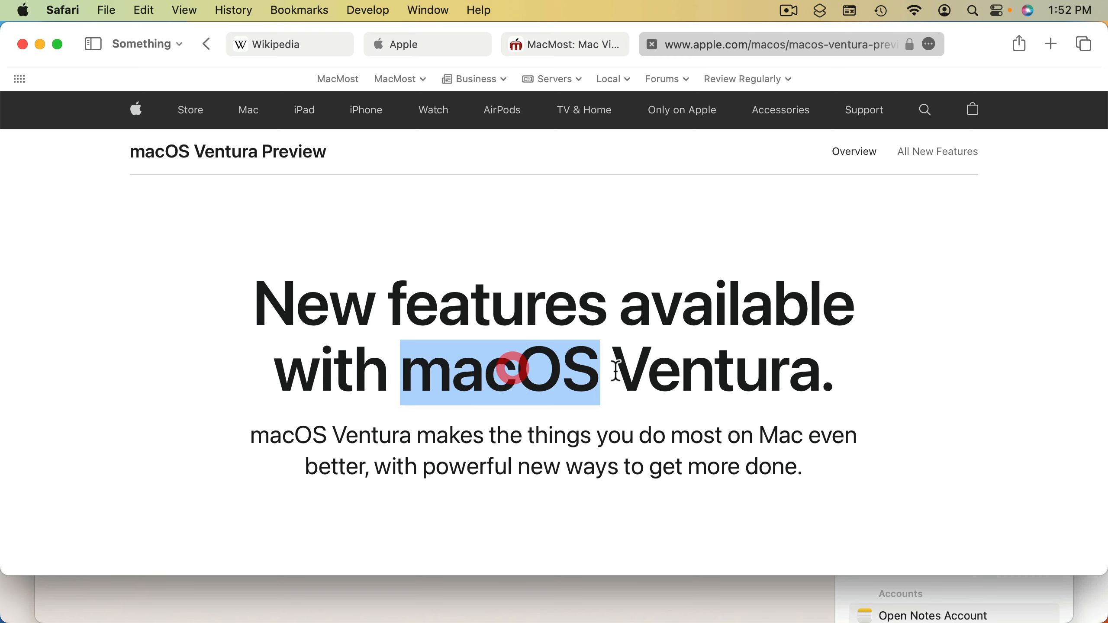
{"action": "left_click_drag", "start_coordinate": [507, 371], "coordinate": [717, 371]}
{"action": "key", "text": "super+c"}
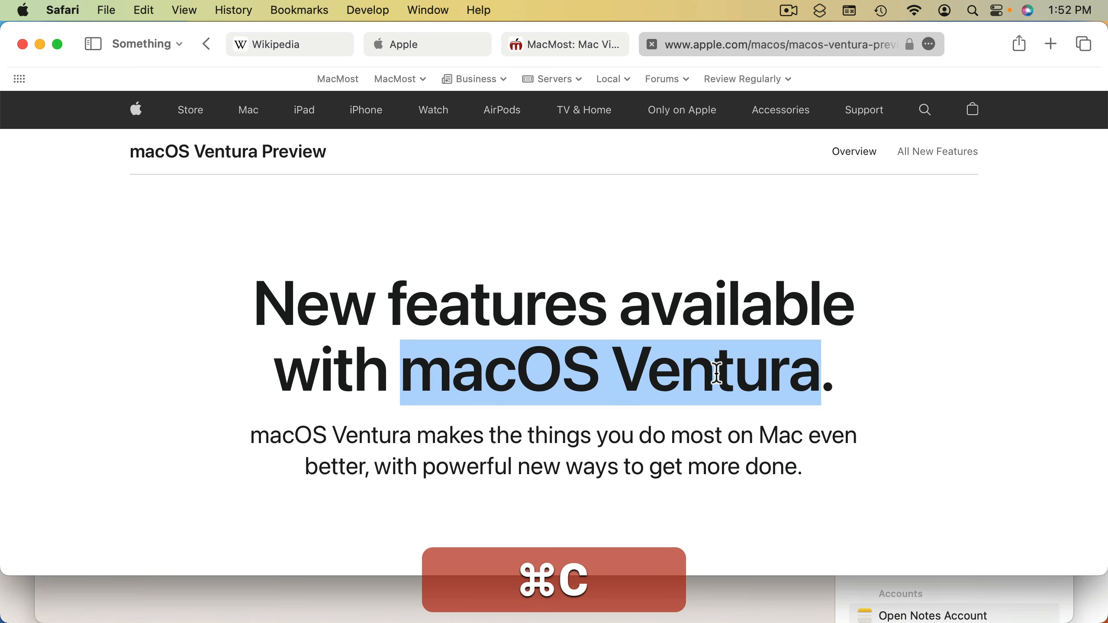
{"action": "left_click", "coordinate": [820, 11]}
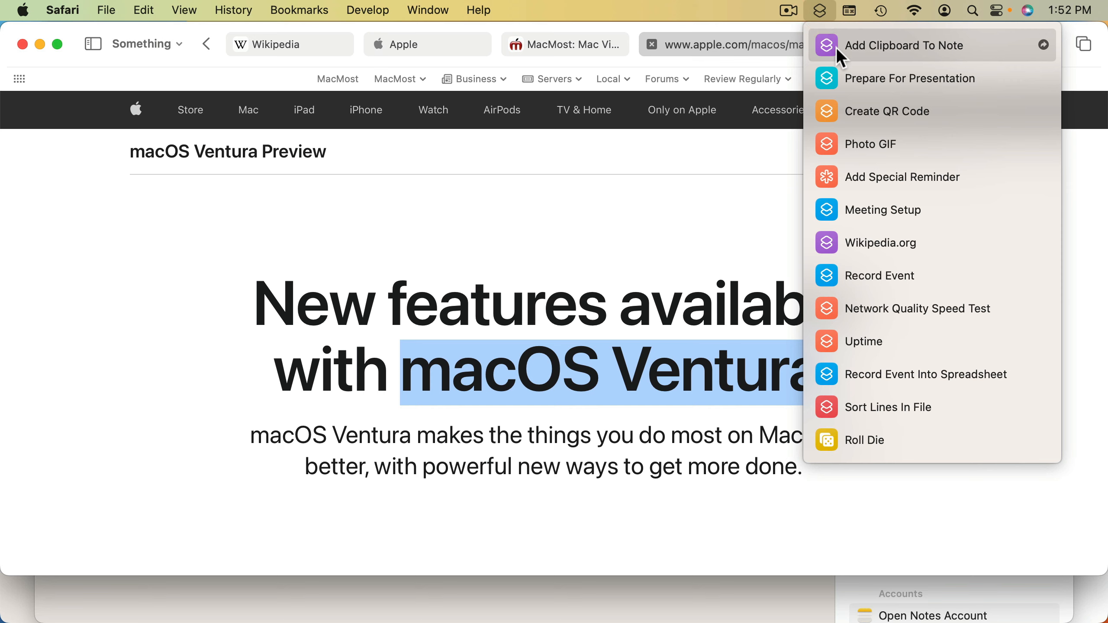
{"action": "left_click", "coordinate": [836, 46]}
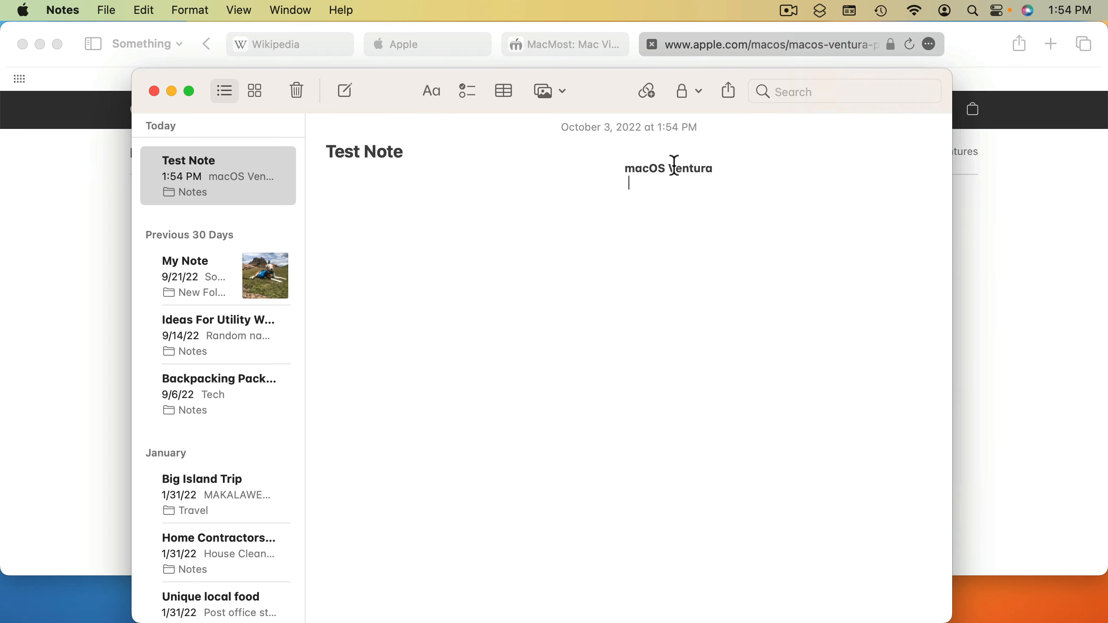
In Safari, copy the paragraph under Rich results, append it with the pinned Add Clipboard To Note shortcut, and view Test Note in Notes
{"action": "left_click", "coordinate": [1032, 288]}
{"action": "scroll", "coordinate": [794, 376], "scroll_direction": "down", "scroll_amount": 10}
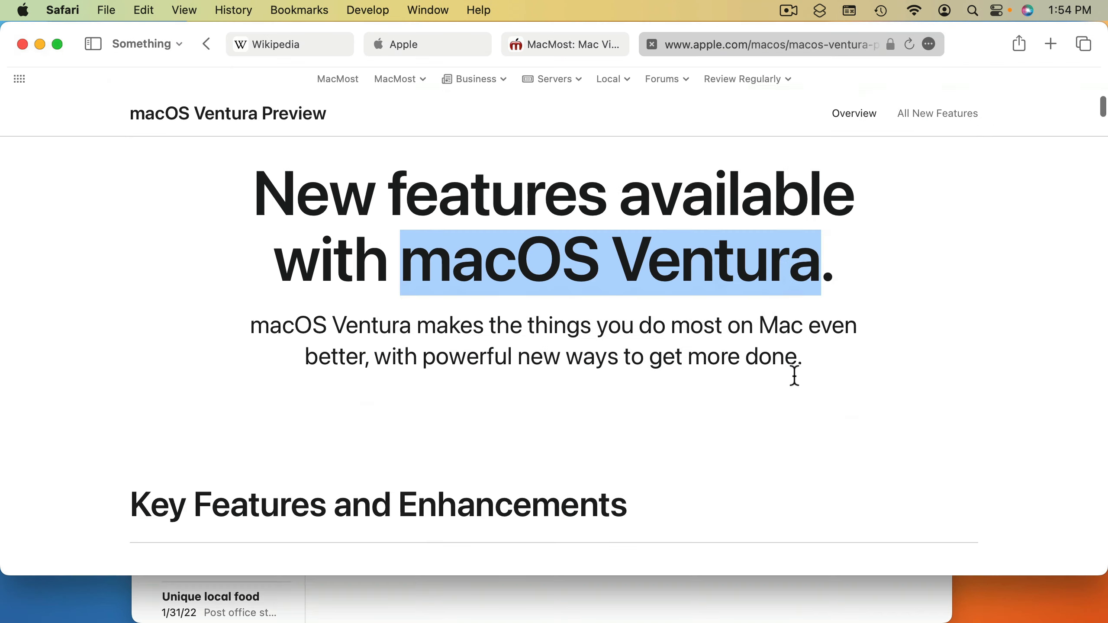
{"action": "left_click_drag", "start_coordinate": [343, 395], "coordinate": [504, 480]}
{"action": "key", "text": "super+c"}
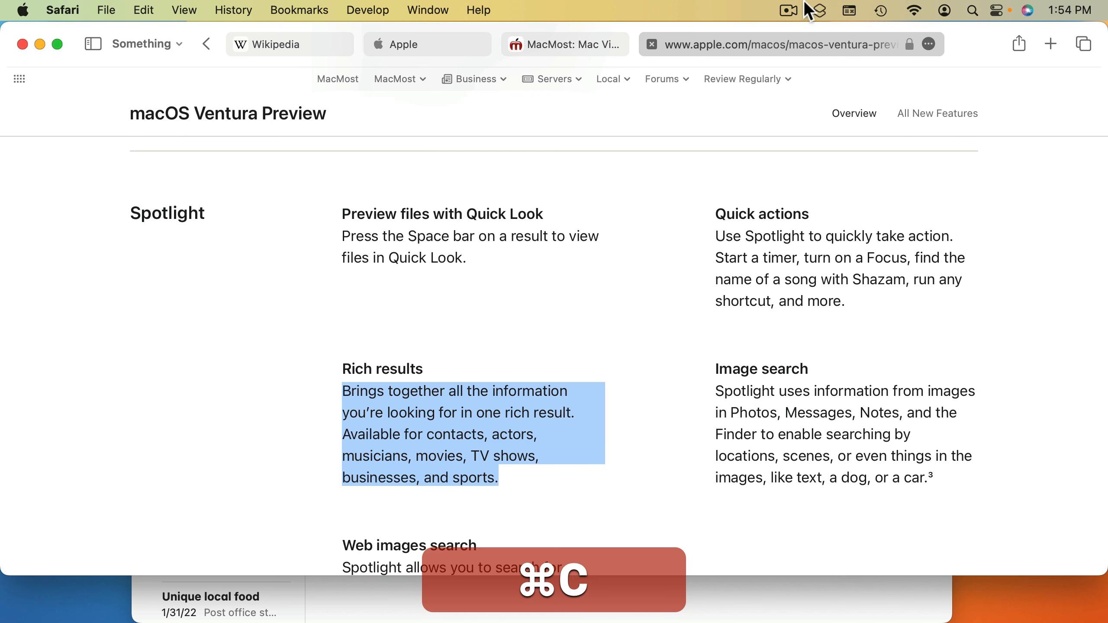
{"action": "left_click", "coordinate": [820, 10]}
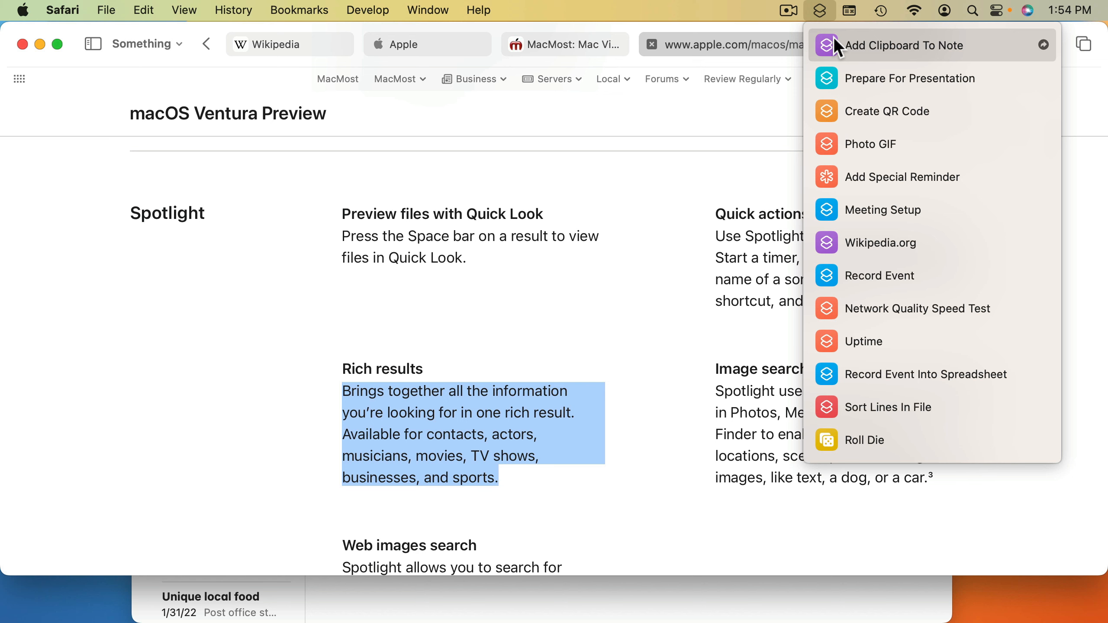
{"action": "left_click", "coordinate": [832, 44]}
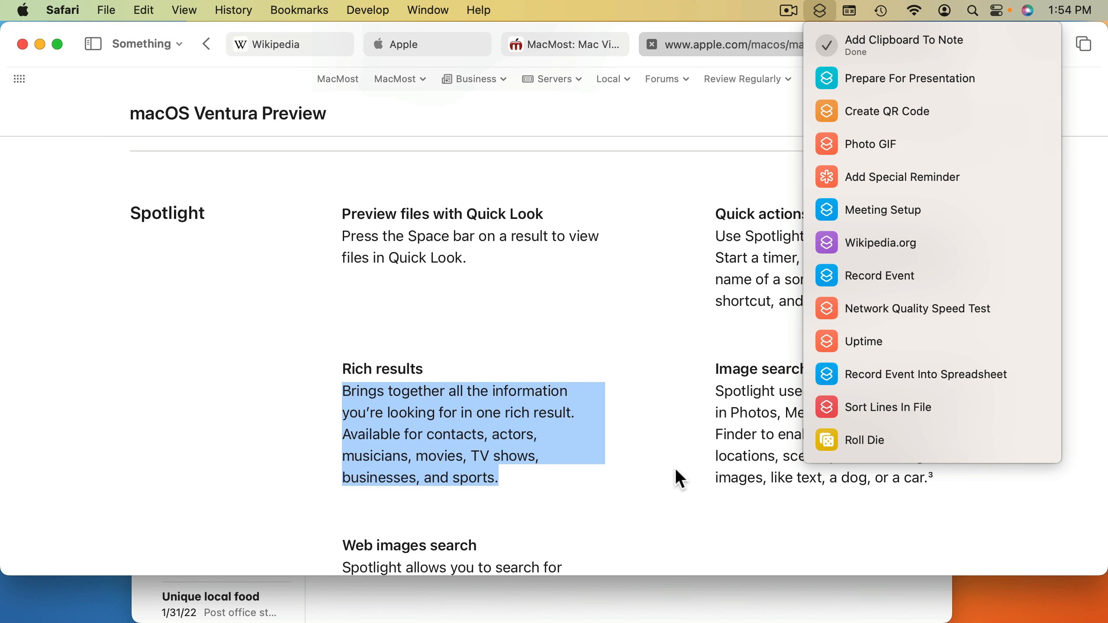
{"action": "left_click", "coordinate": [654, 600]}
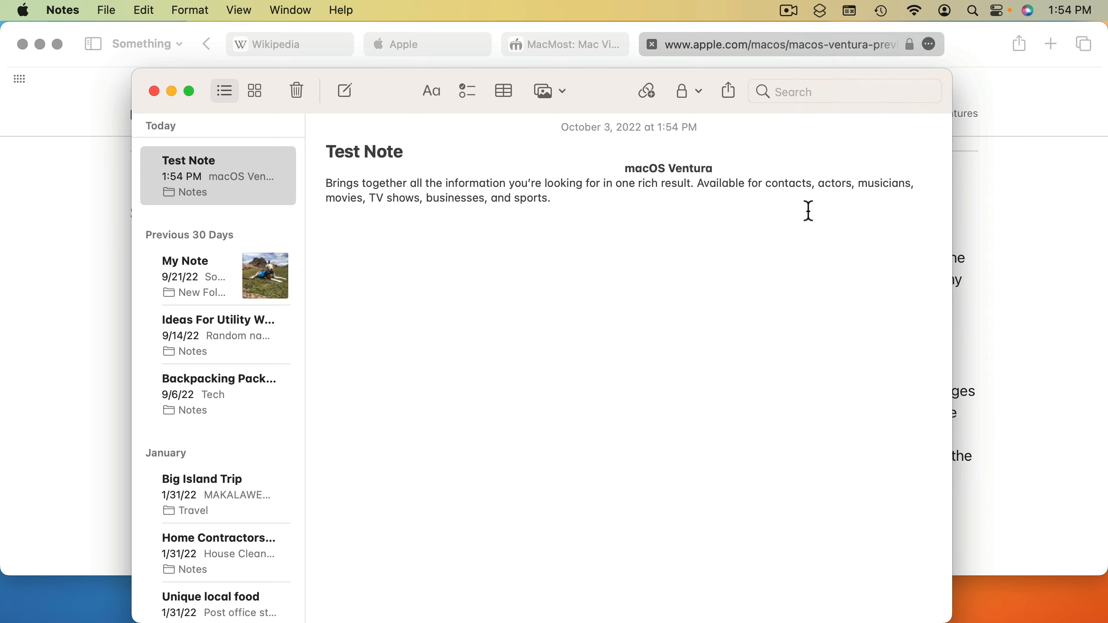
Switch to Shortcuts and assign Control-Option-Command-V as the key combination that runs Add Clipboard To Note
{"action": "key", "text": "super+Tab"}
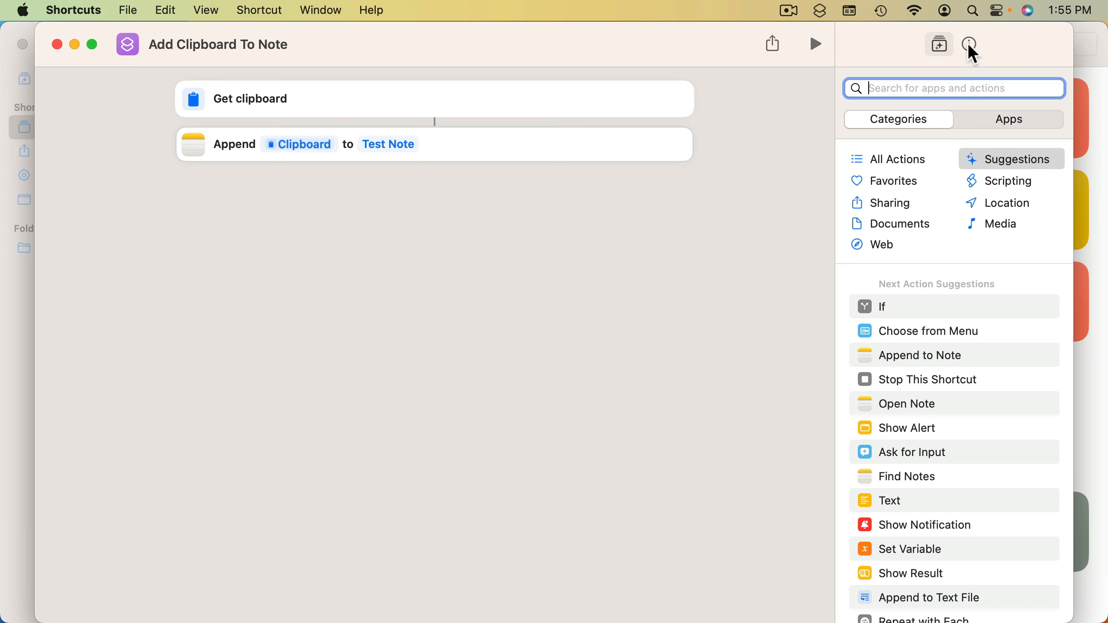
{"action": "left_click", "coordinate": [822, 11]}
{"action": "left_click", "coordinate": [821, 11]}
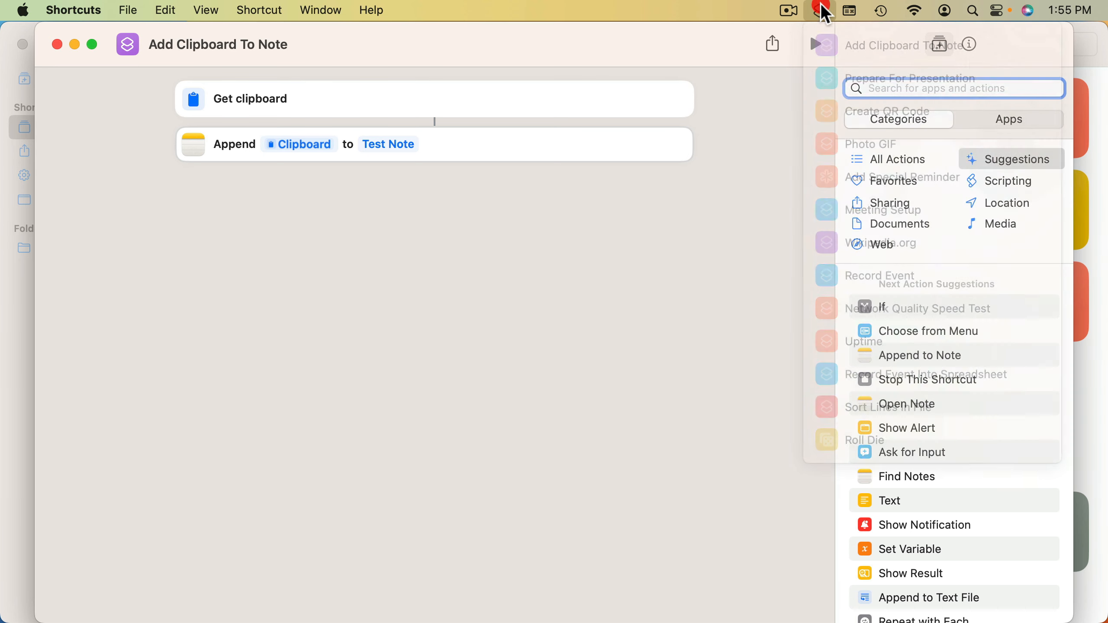
{"action": "left_click", "coordinate": [969, 44]}
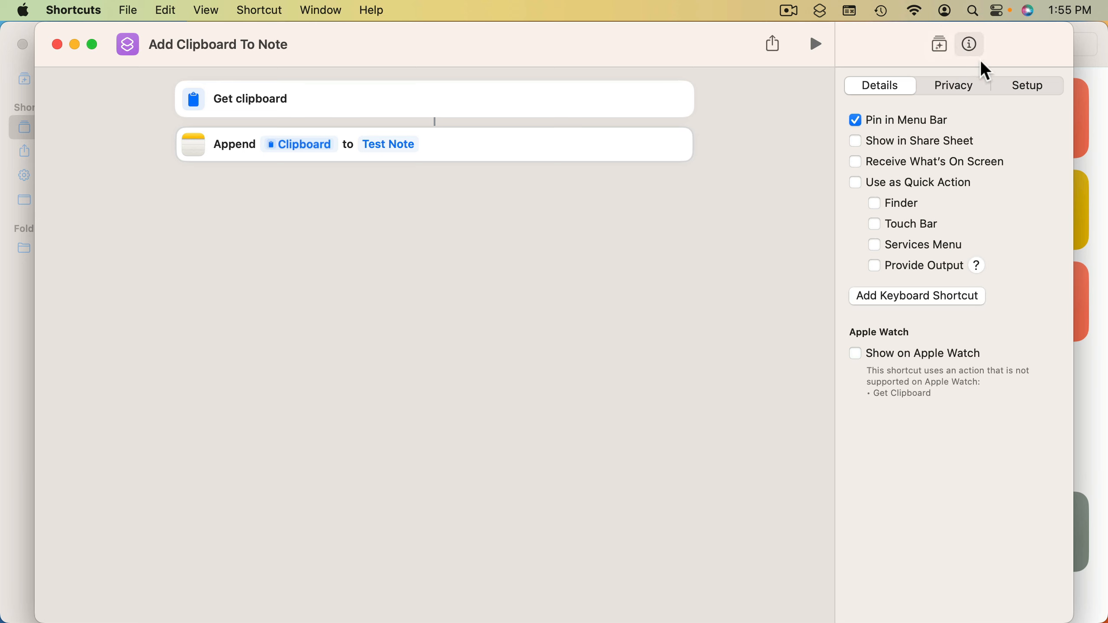
{"action": "left_click", "coordinate": [891, 300]}
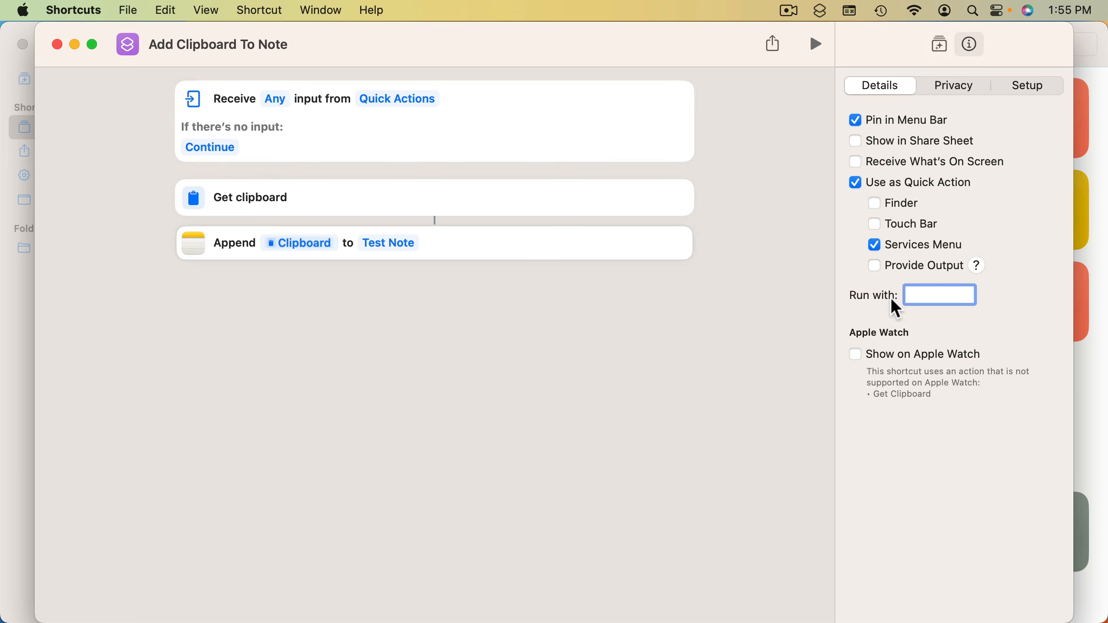
{"action": "key", "text": "ctrl+alt+super+v"}
In Safari, copy the "Image search" heading, append it to Test Note using the shortcut's assigned key combination, and return to Shortcuts
{"action": "key", "text": "super+Tab"}
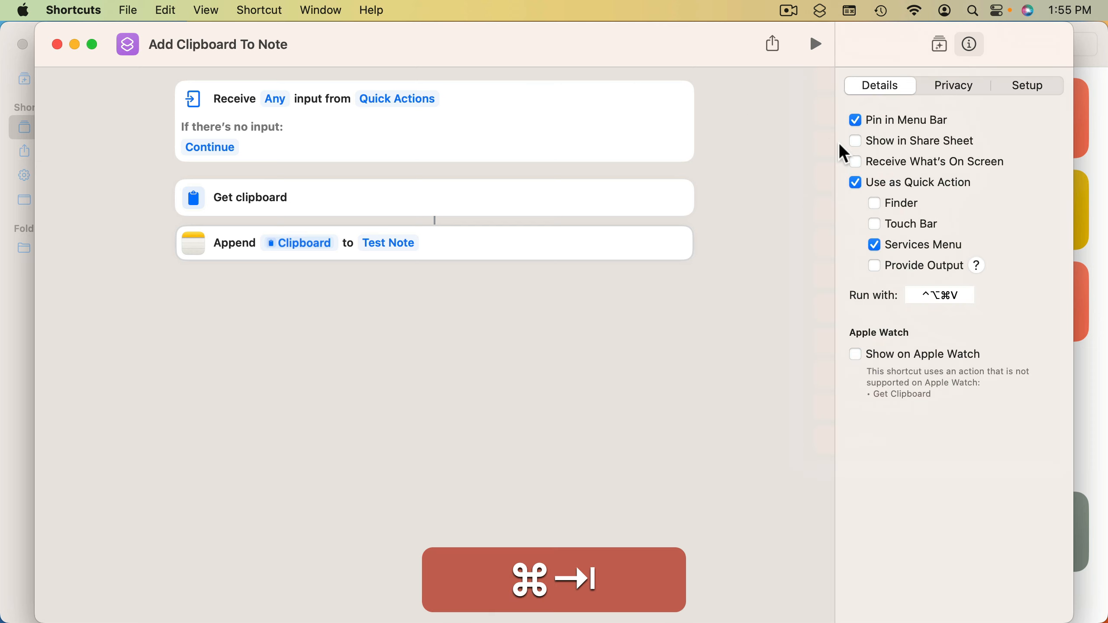
{"action": "key", "text": "super+Tab"}
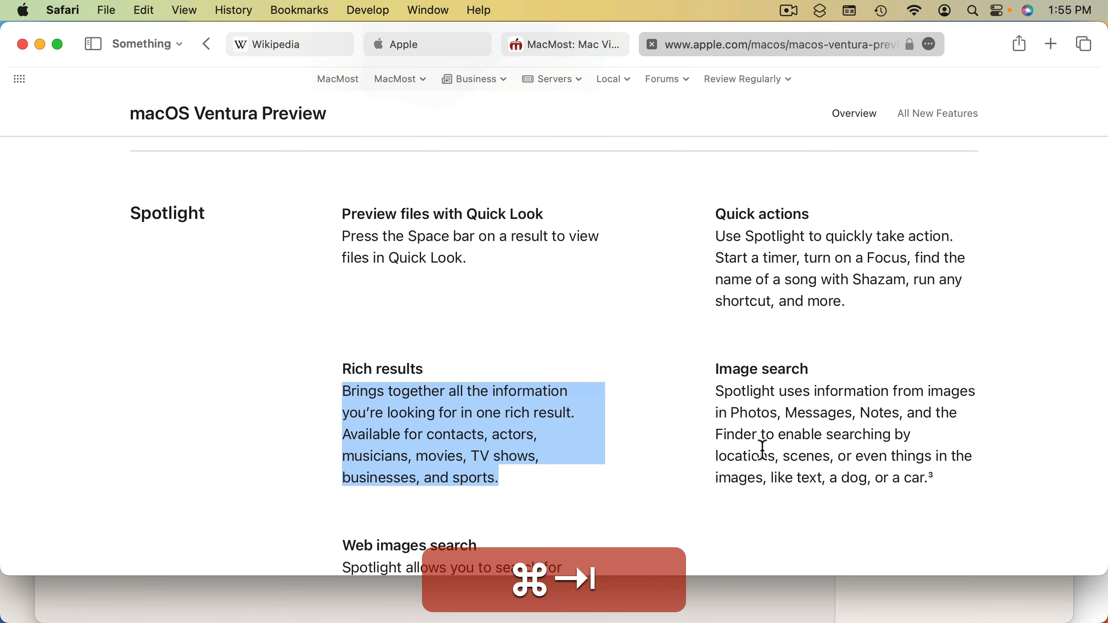
{"action": "triple_click", "coordinate": [723, 368]}
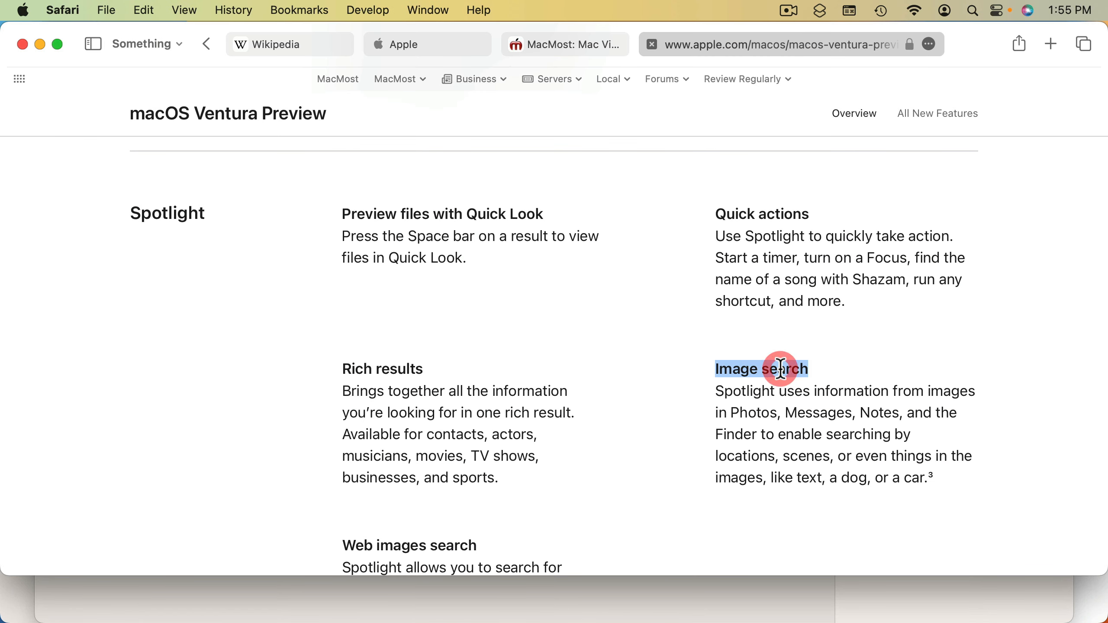
{"action": "key", "text": "super+c"}
{"action": "key", "text": "alt+ctrl+super+v"}
{"action": "key", "text": "super+Tab"}
{"action": "key", "text": "super+Tab"}
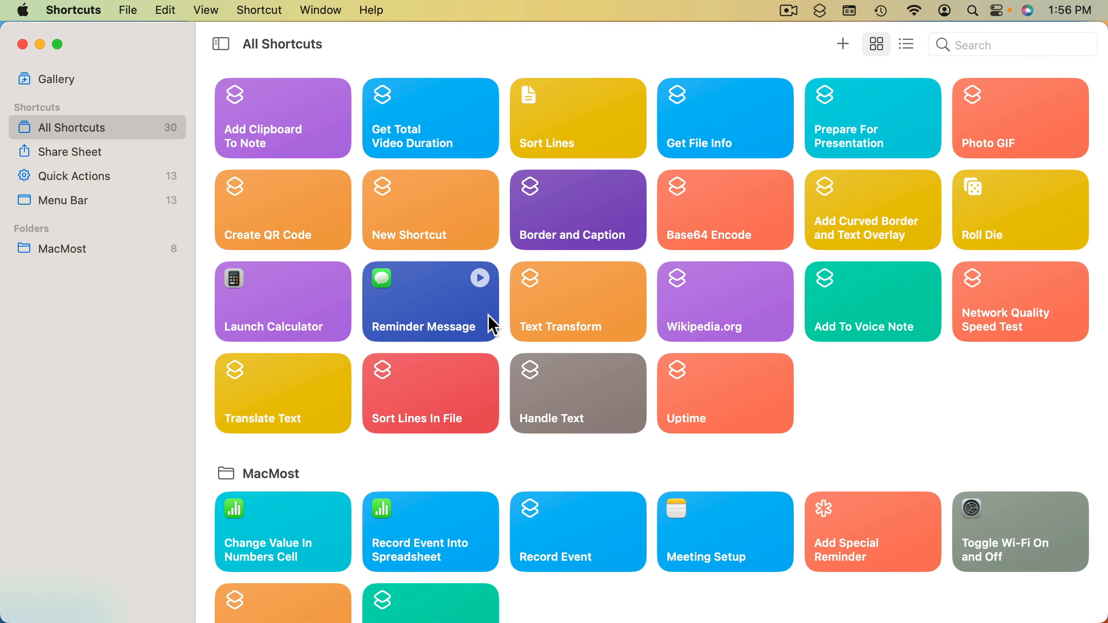
In Add Clipboard To Note, search the actions for "apples", try adding Run AppleScript after Append to Note, and remove it again
{"action": "scroll", "coordinate": [488, 325], "scroll_direction": "down", "scroll_amount": 3}
{"action": "scroll", "coordinate": [489, 318], "scroll_direction": "up", "scroll_amount": 3}
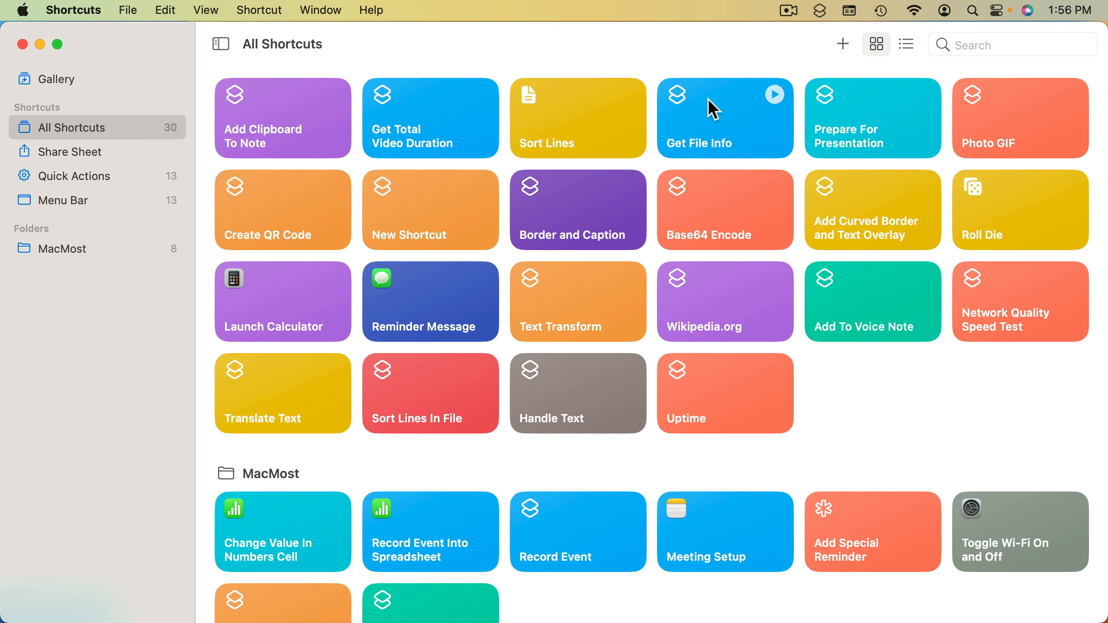
{"action": "double_click", "coordinate": [282, 113]}
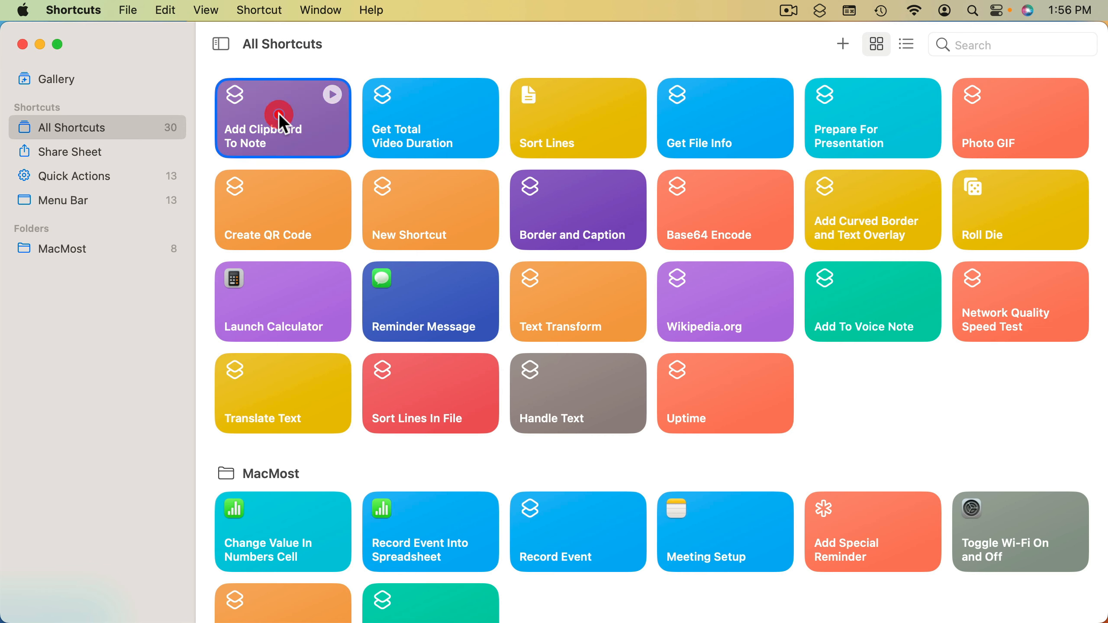
{"action": "left_click", "coordinate": [912, 89]}
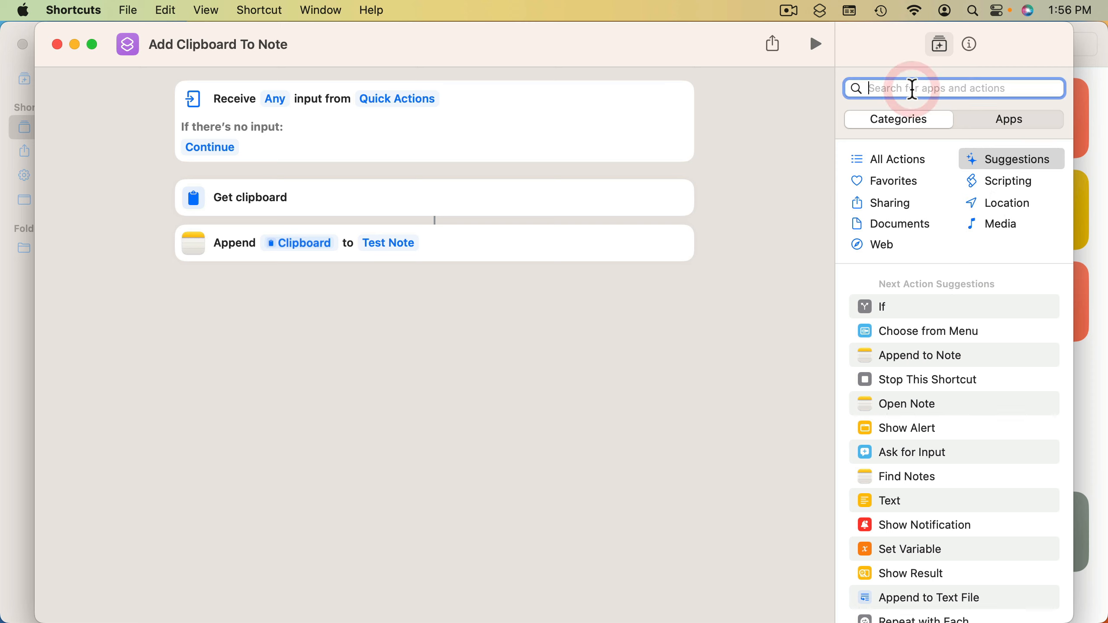
{"action": "type", "text": "apples"}
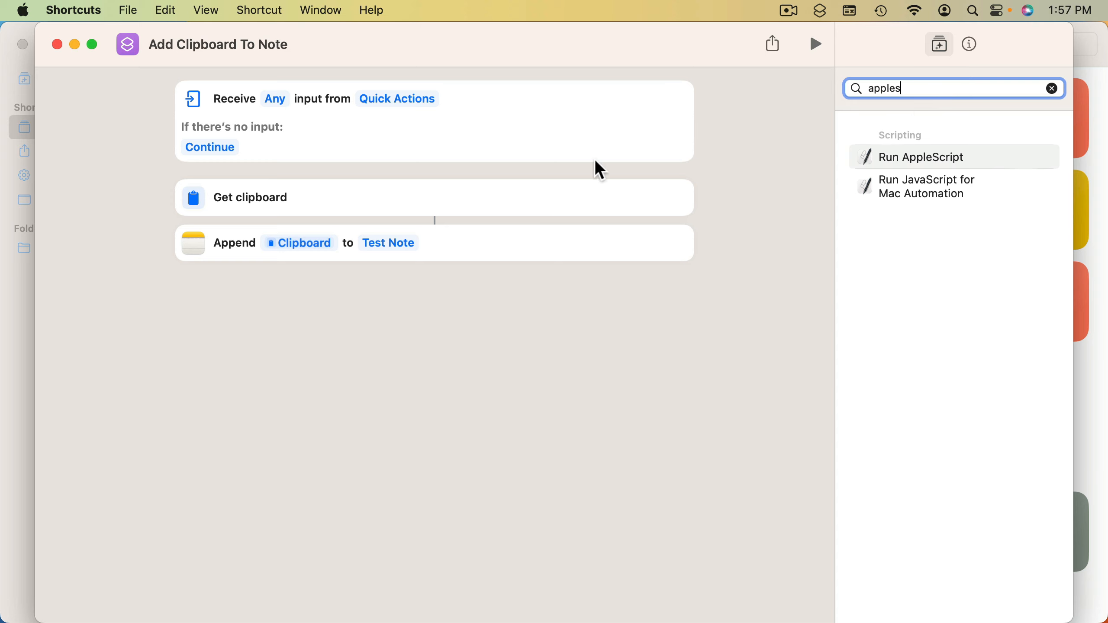
{"action": "left_click", "coordinate": [905, 159]}
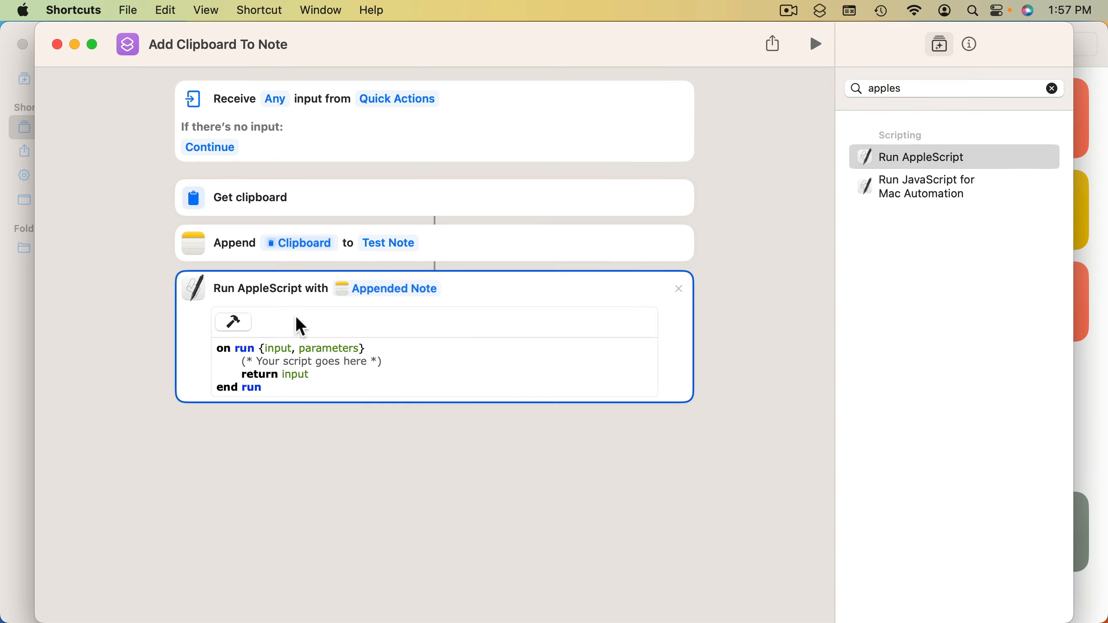
{"action": "left_click", "coordinate": [678, 289]}
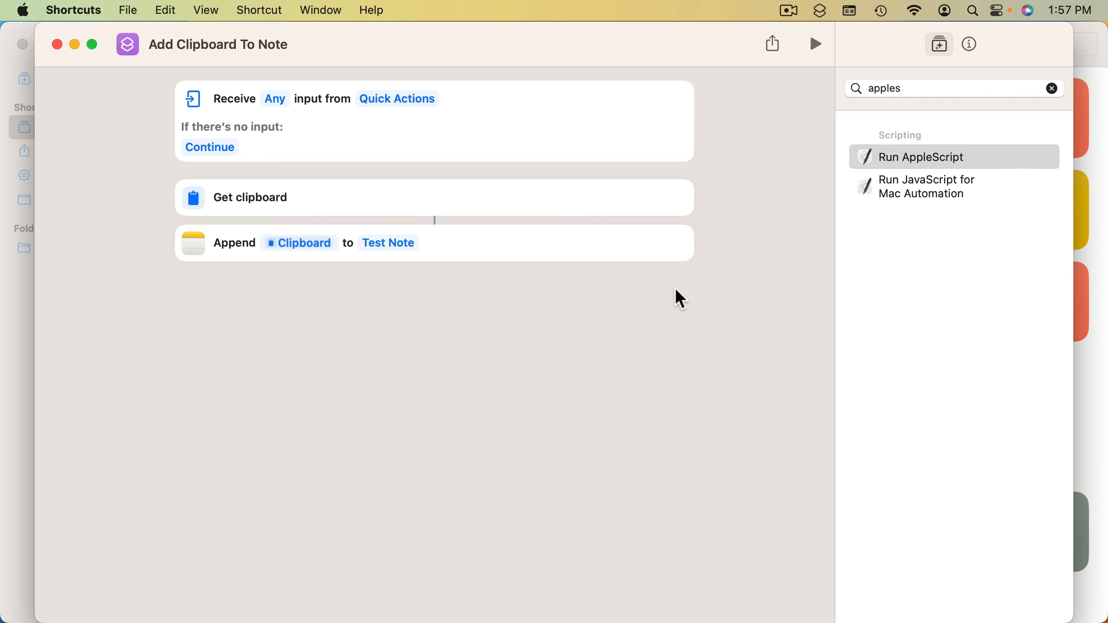